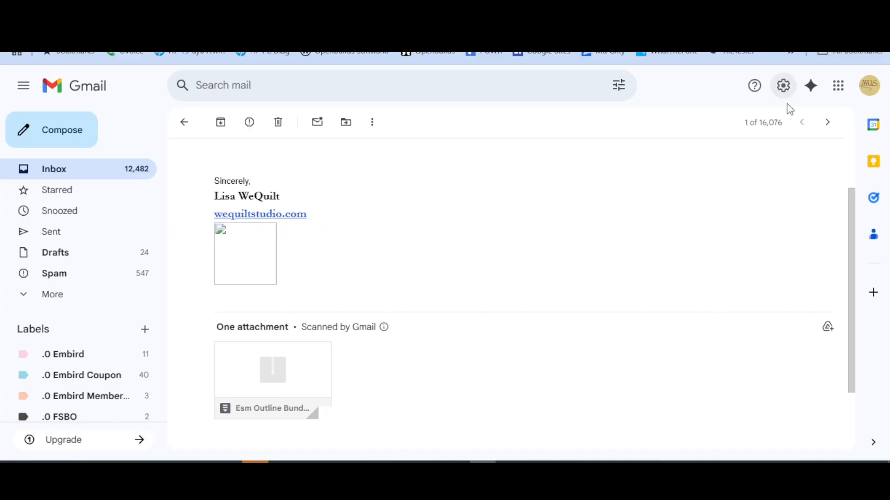
# Step: Open the downloaded Esm Outline Bundle2023 (1).zip, start extracting all its items and browse for a destination folder
pyautogui.click(826, 28)
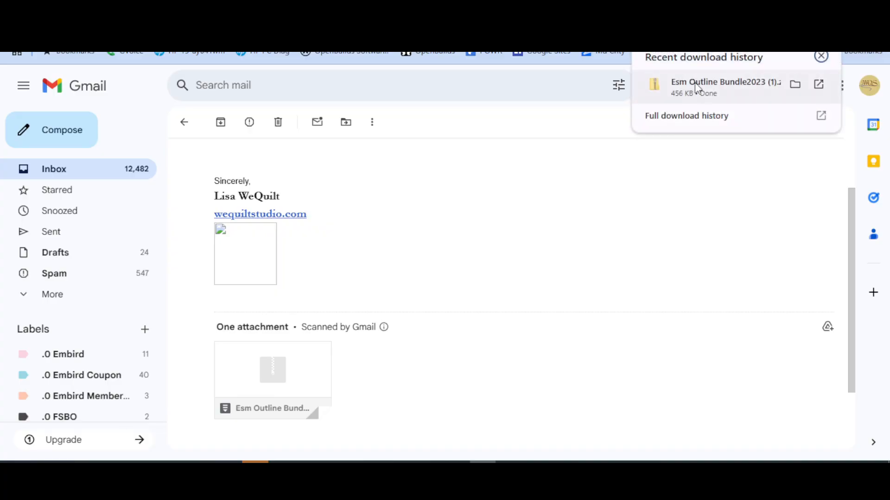
pyautogui.click(707, 97)
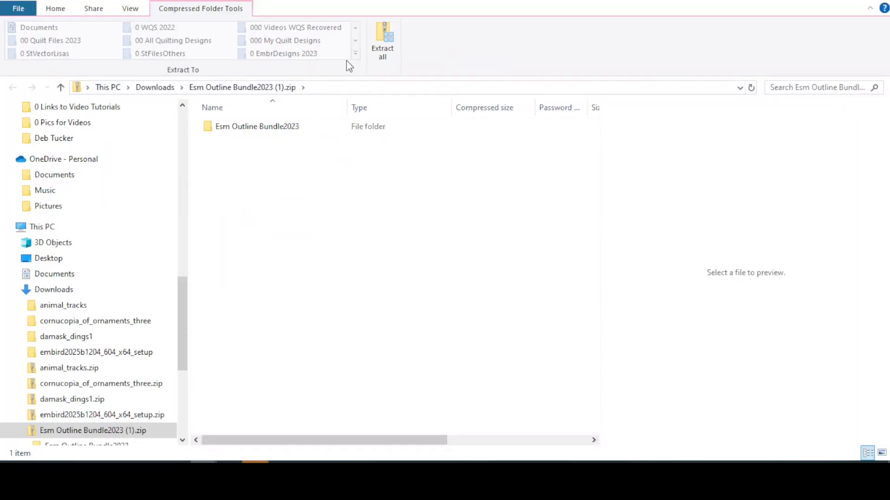
pyautogui.click(383, 41)
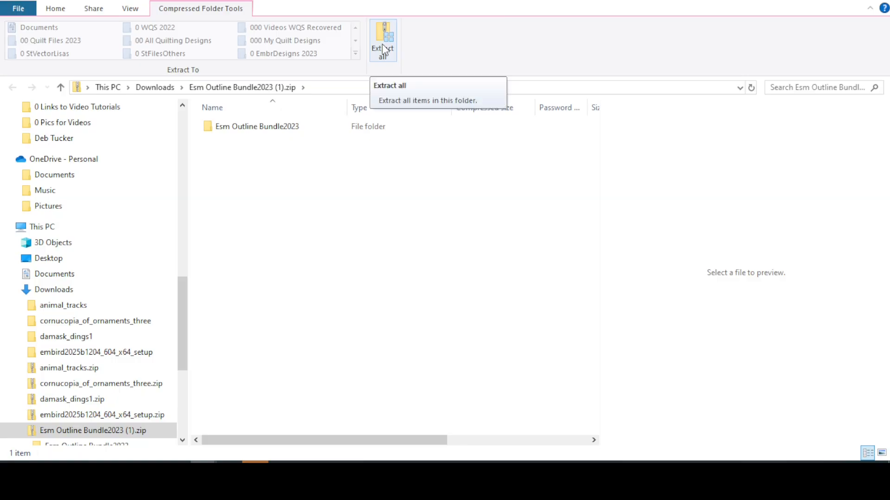
pyautogui.click(383, 40)
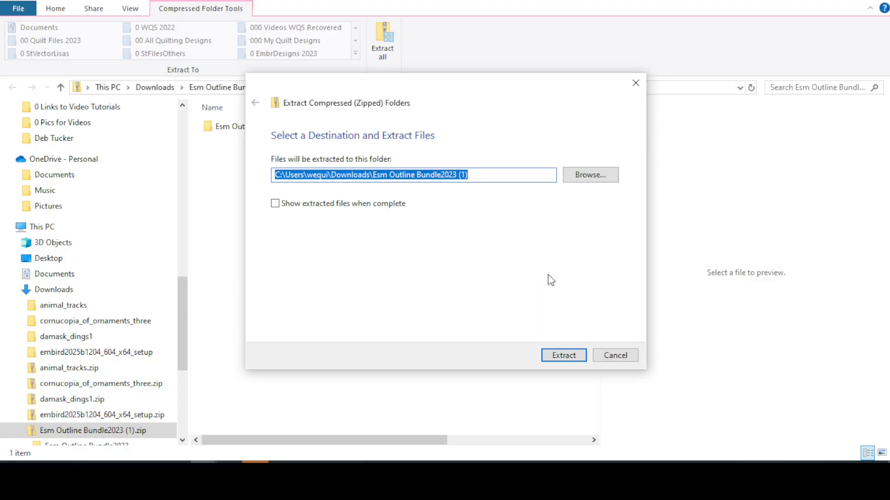
pyautogui.click(583, 180)
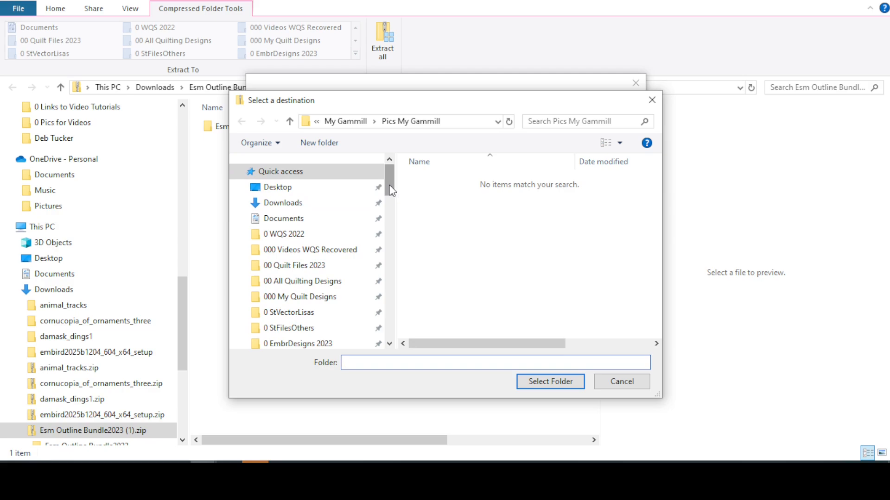
# Step: Create a folder named Esm New inside the 0 WQS 2022 folder
pyautogui.click(292, 237)
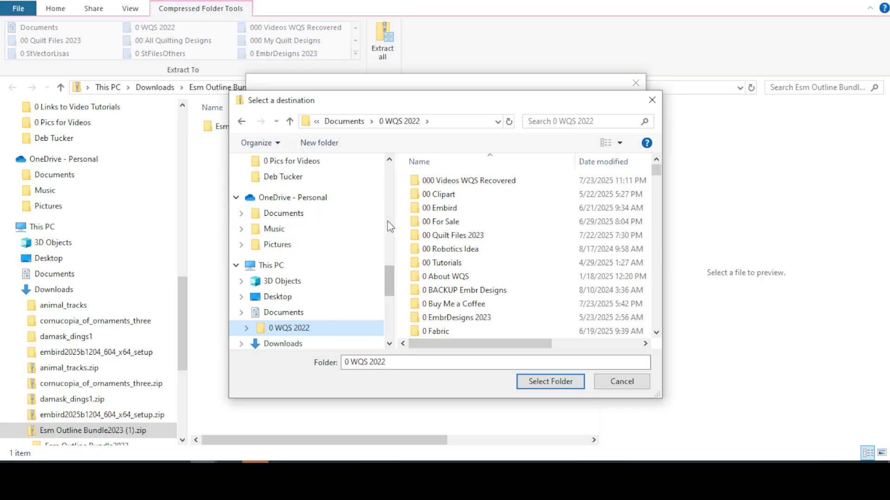
pyautogui.click(326, 143)
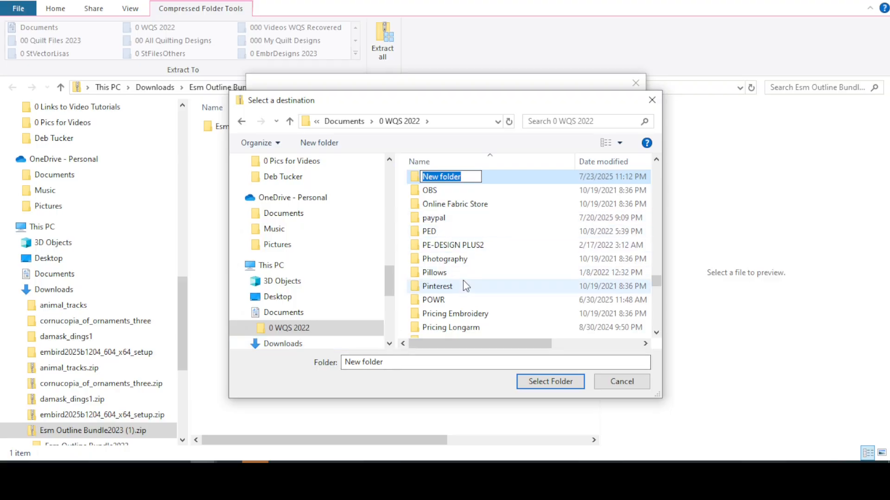
pyautogui.write('Esm')
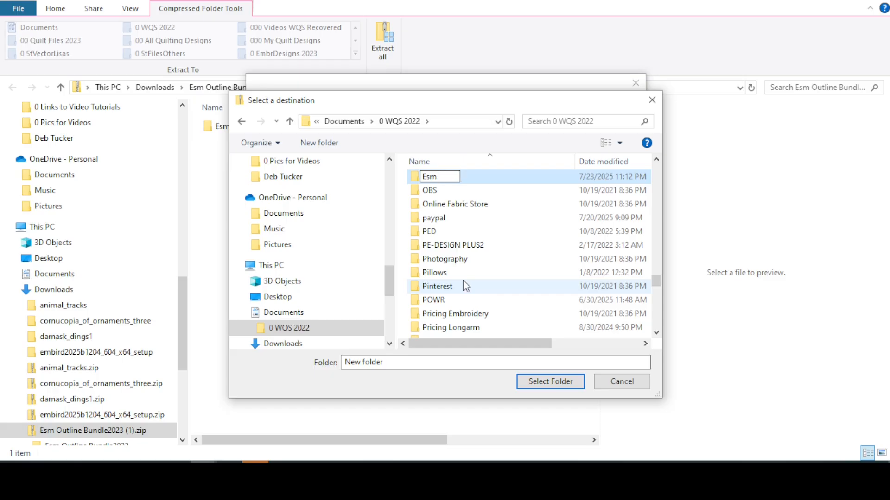
pyautogui.write('New')
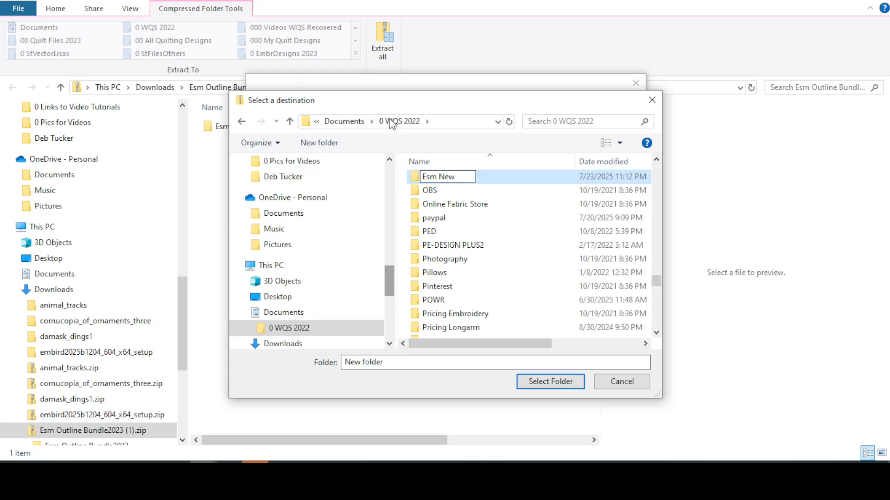
# Step: Browse the extraction destination to the user profile folder inside C:\Users
pyautogui.moveTo(388, 280); pyautogui.dragTo(388, 310)
pyautogui.click(243, 271)
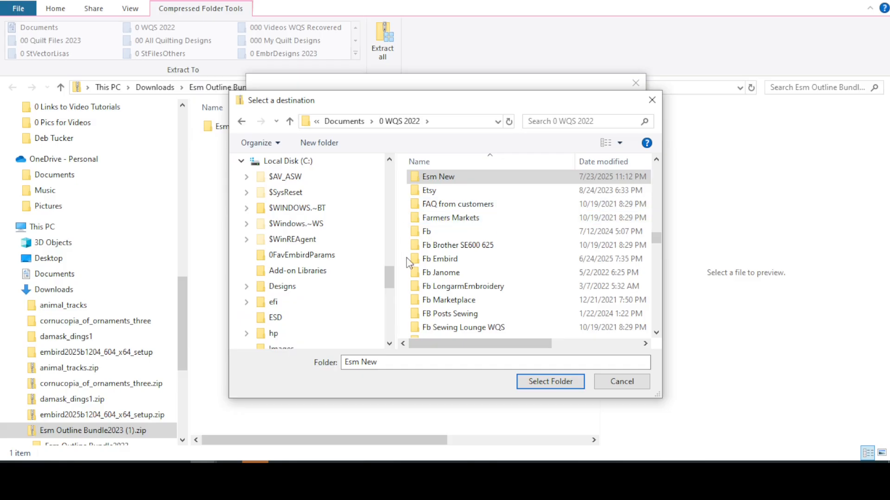
pyautogui.moveTo(389, 287); pyautogui.dragTo(390, 321)
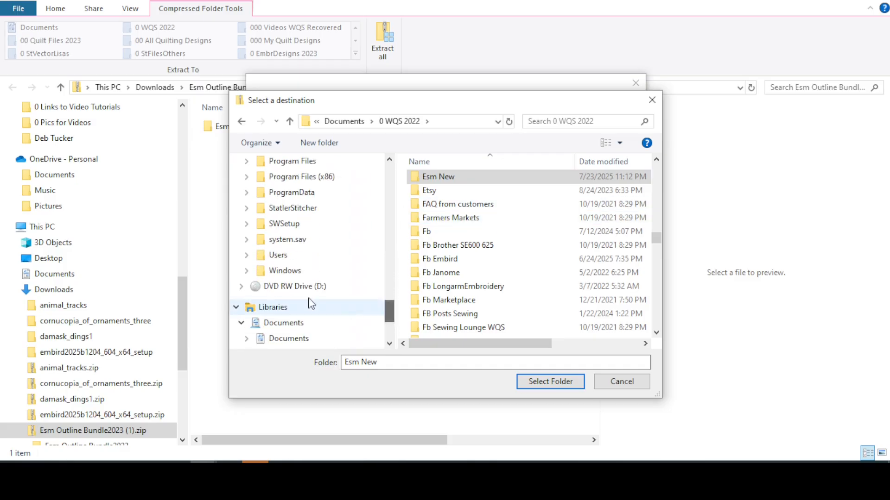
pyautogui.click(259, 261)
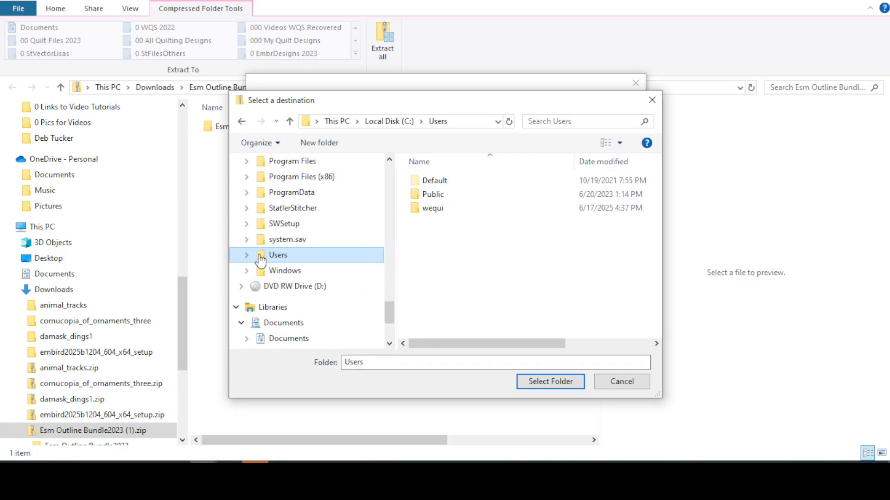
pyautogui.click(419, 211)
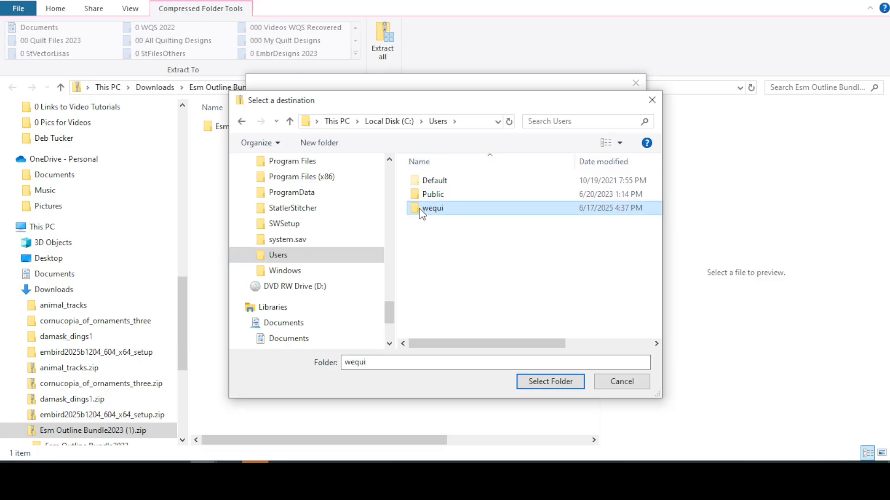
pyautogui.doubleClick(419, 213)
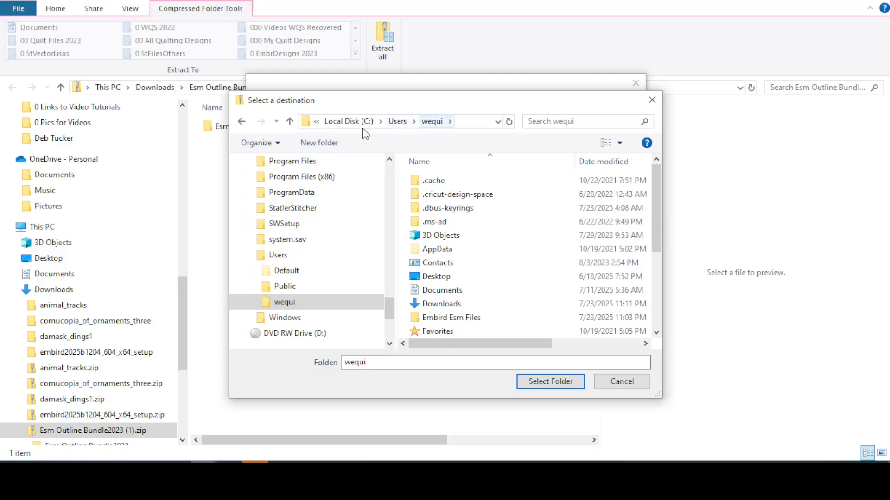
# Step: Create a folder named Esms Bundle in the user profile folder
pyautogui.click(325, 144)
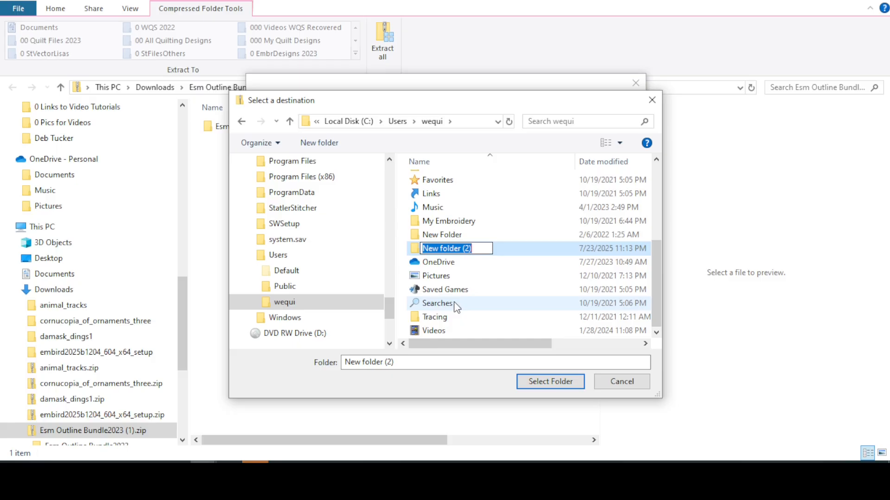
pyautogui.write('Esms')
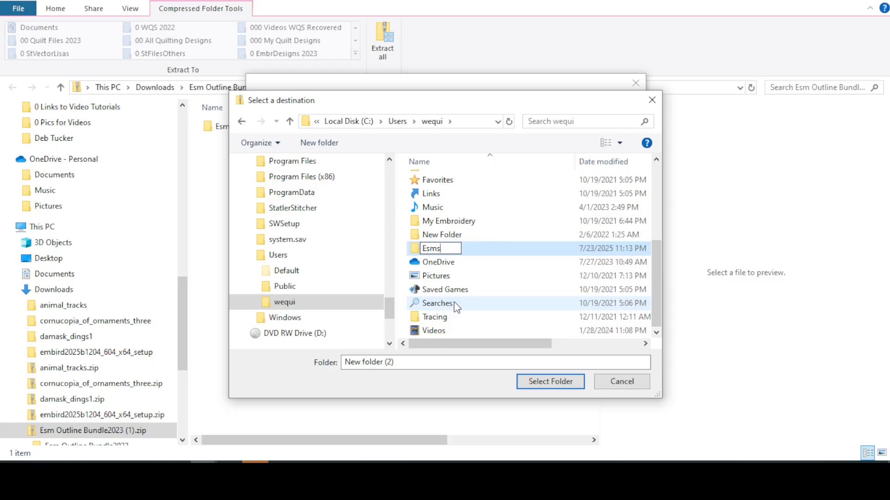
pyautogui.write(' N')
pyautogui.press('BackSpace')
pyautogui.write('Bundle')
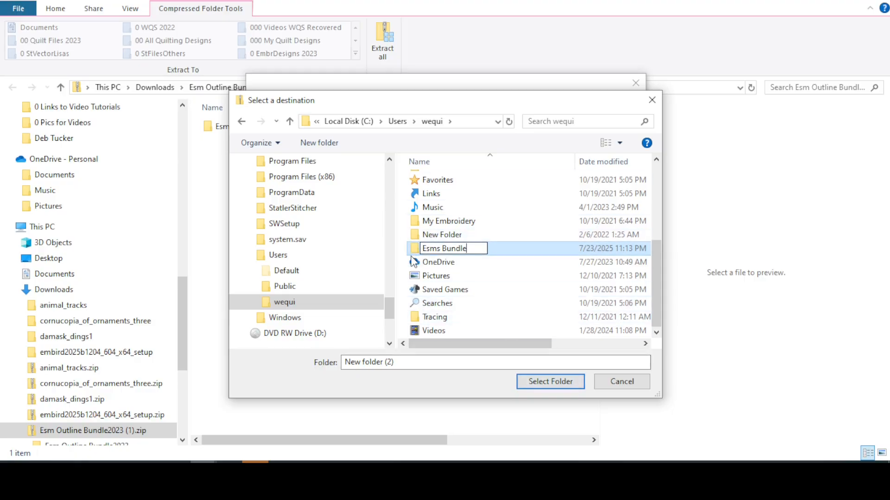
pyautogui.click(453, 269)
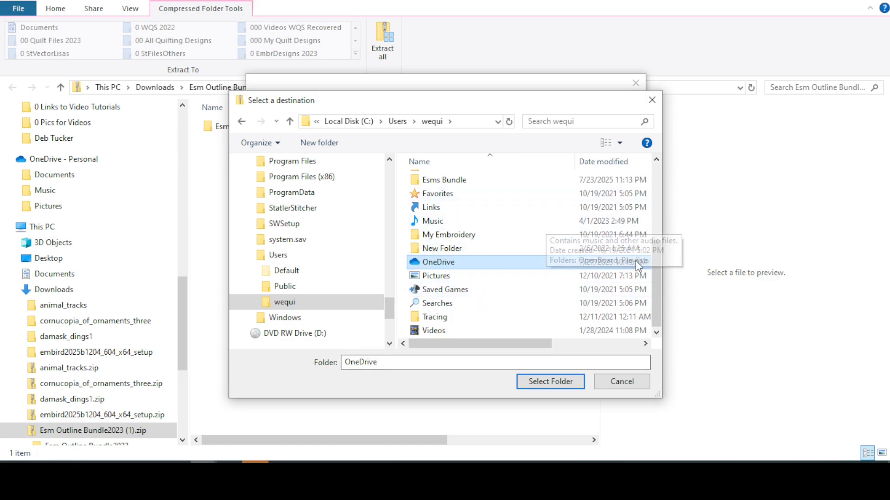
# Step: Rename the Esms Bundle folder to Esm Bundle
pyautogui.click(452, 181)
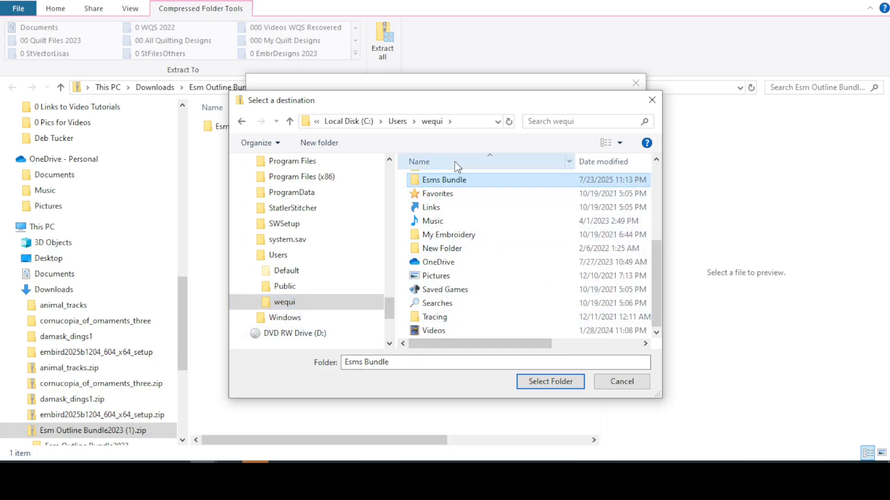
pyautogui.click(438, 178)
pyautogui.click(439, 180)
pyautogui.press('BackSpace')
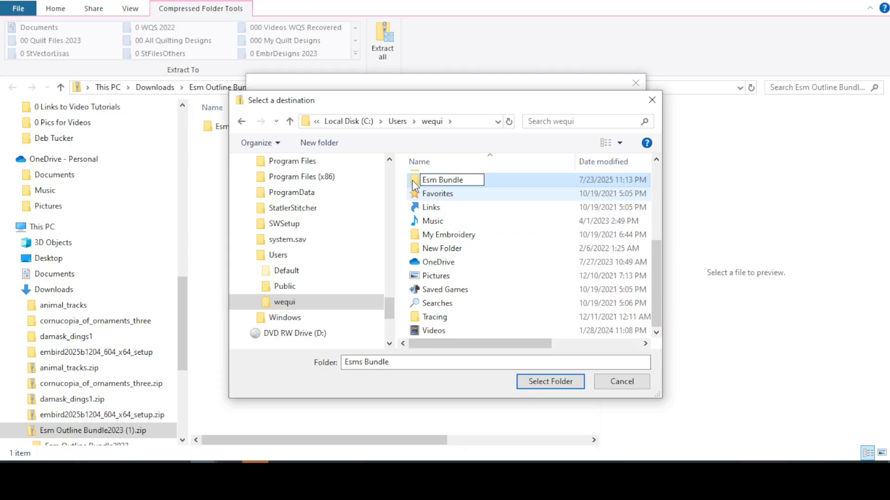
pyautogui.click(440, 198)
# Step: Choose the Esm Bundle folder as the destination and extract the zip contents into it
pyautogui.click(449, 181)
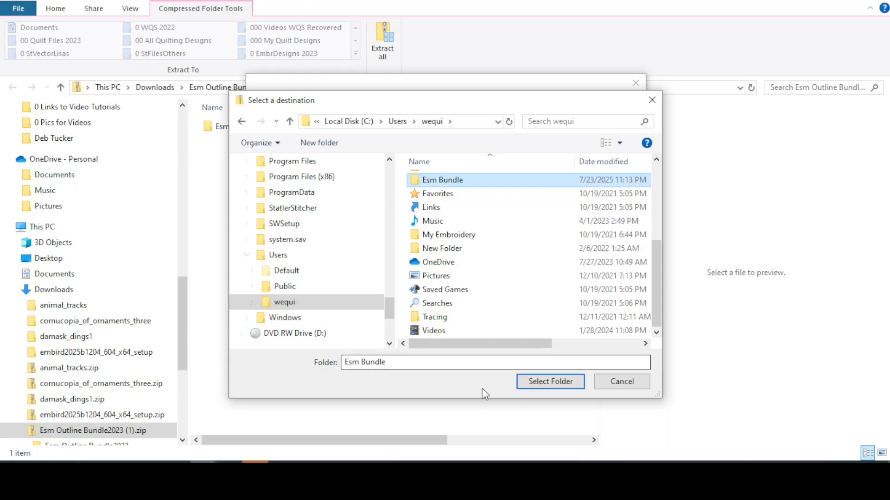
pyautogui.click(552, 383)
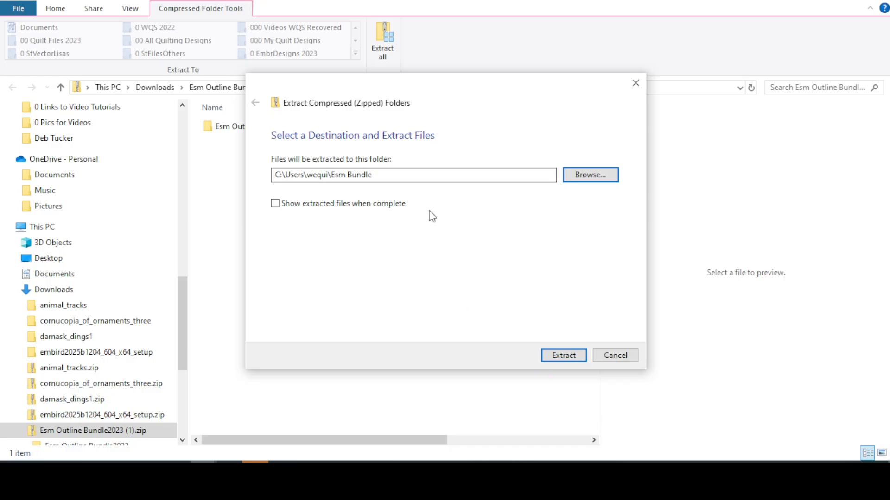
pyautogui.click(561, 355)
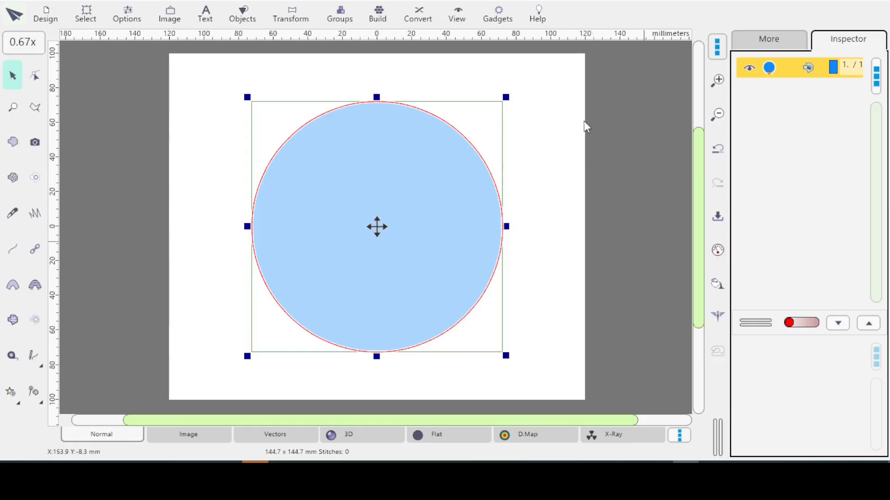
# Step: Switch to Embird Studio and open the Fragment Editors
pyautogui.click(499, 16)
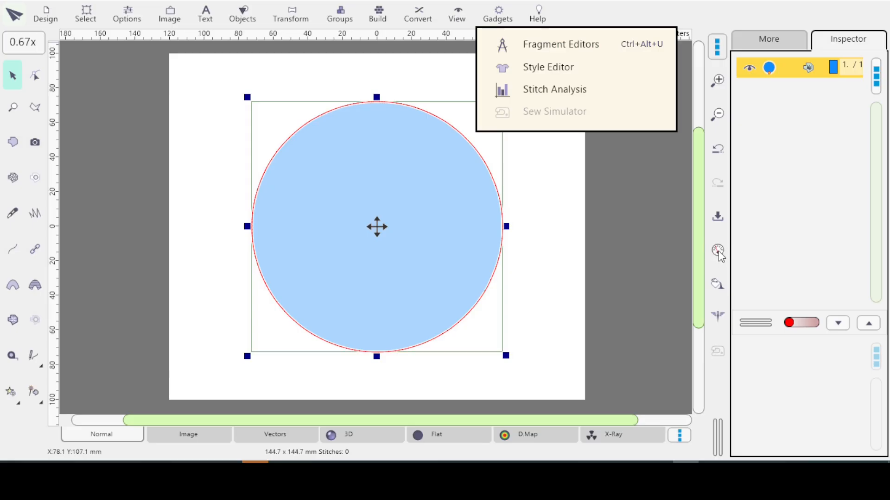
pyautogui.click(551, 46)
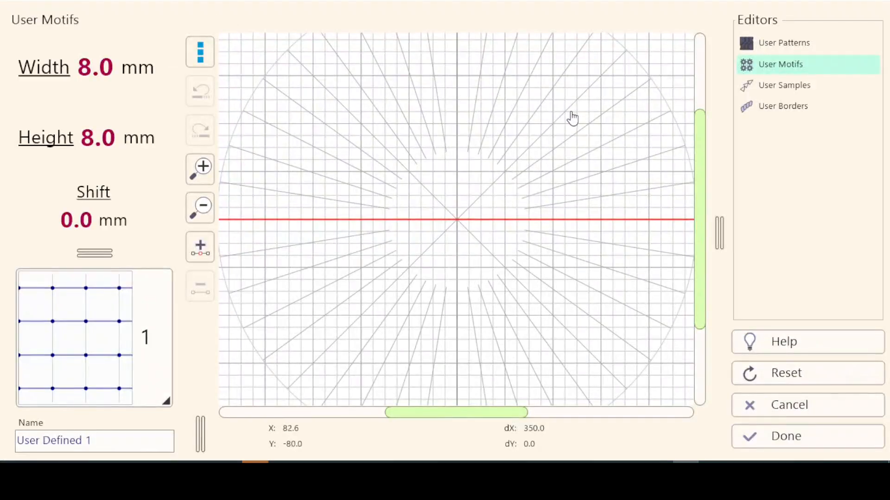
pyautogui.click(162, 400)
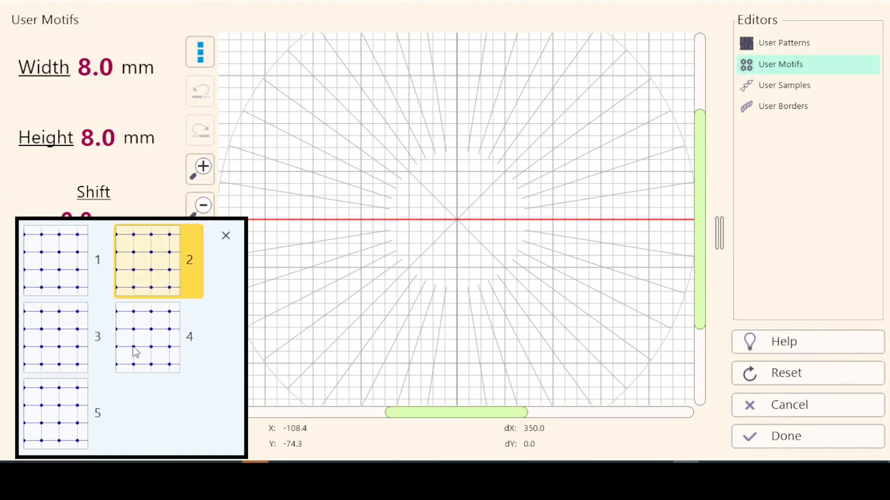
pyautogui.click(162, 99)
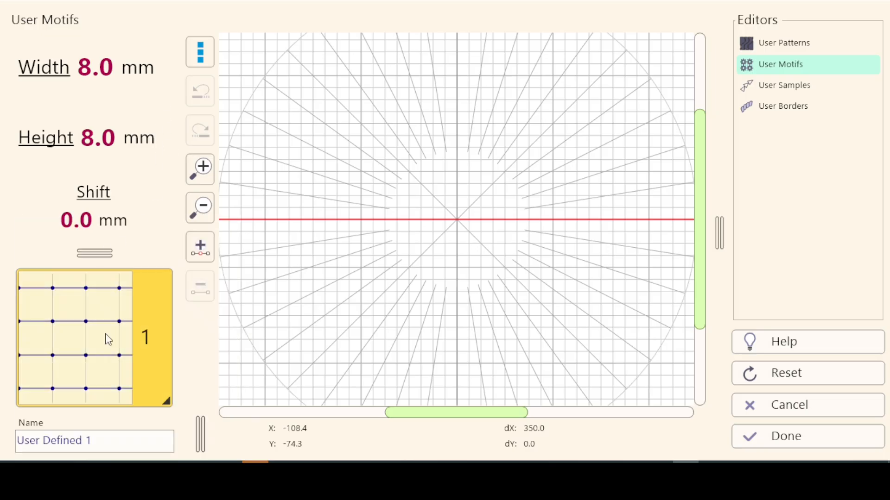
pyautogui.click(201, 54)
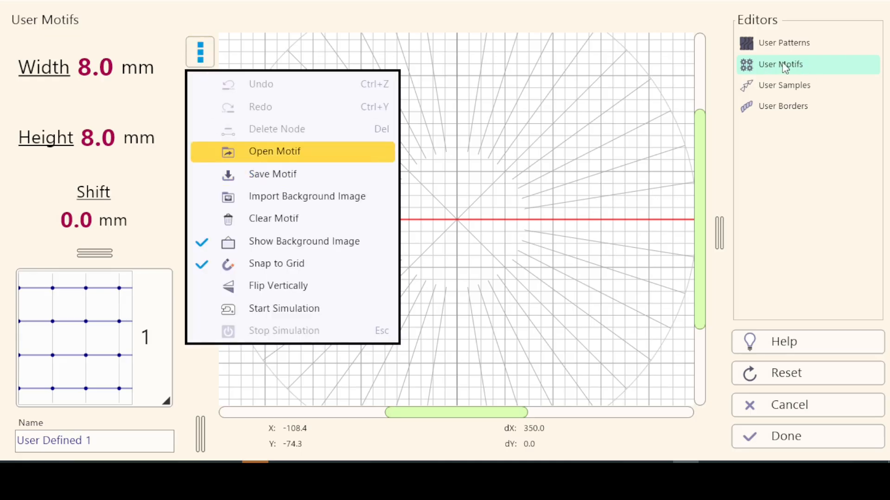
pyautogui.click(788, 159)
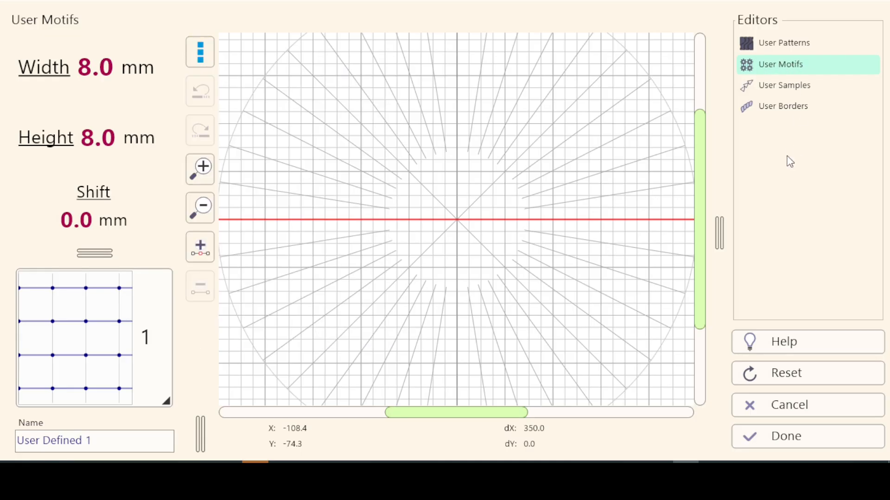
# Step: Switch to the User Samples editor and bring up the file dialog for opening a sample
pyautogui.click(788, 88)
pyautogui.click(786, 107)
pyautogui.click(788, 87)
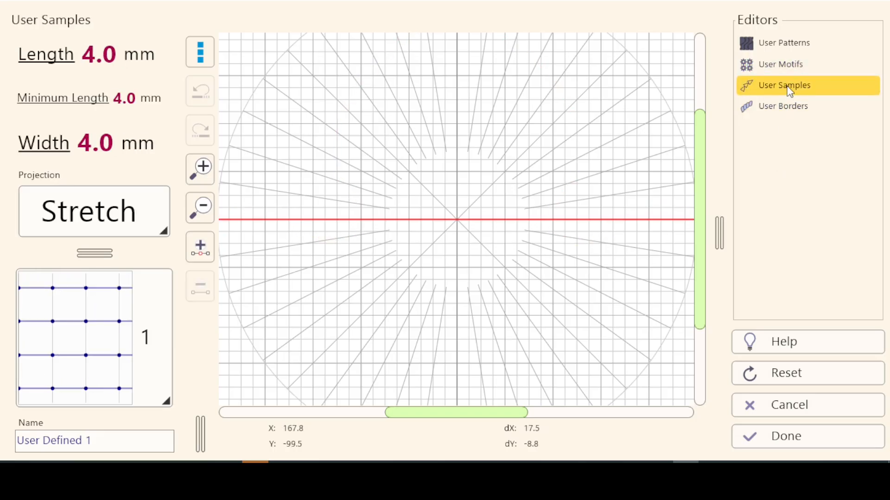
pyautogui.click(200, 59)
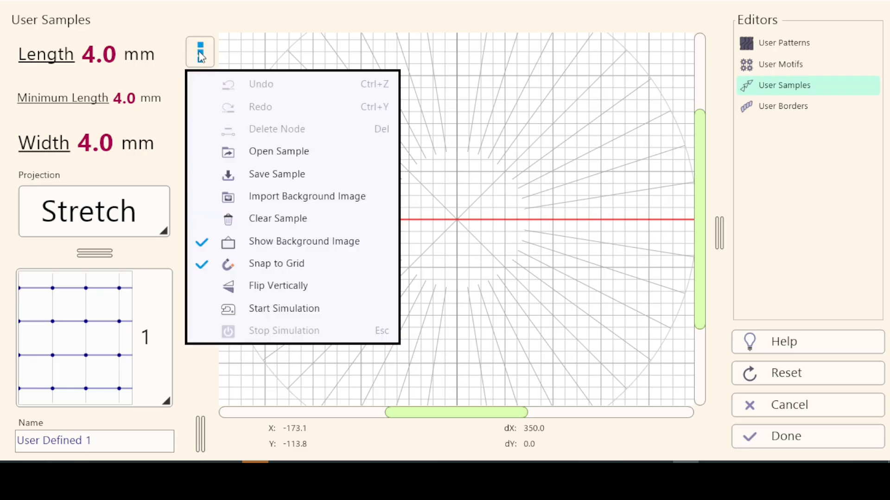
pyautogui.click(261, 153)
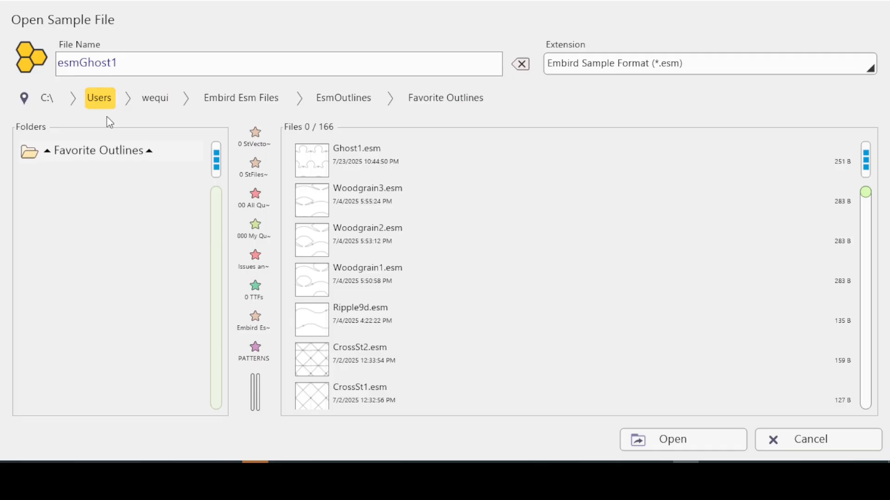
# Step: Browse to the Esm Outline Bundle2023 folder inside Esm Bundle in the user profile folder
pyautogui.click(154, 100)
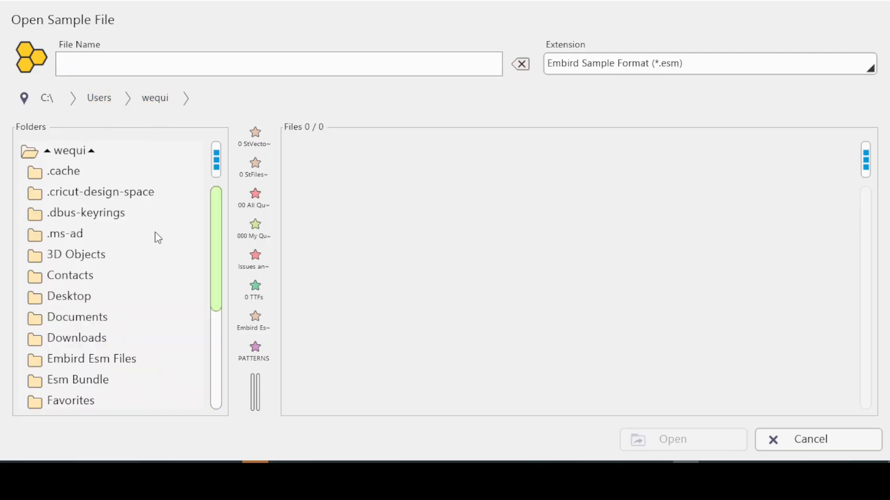
pyautogui.click(85, 380)
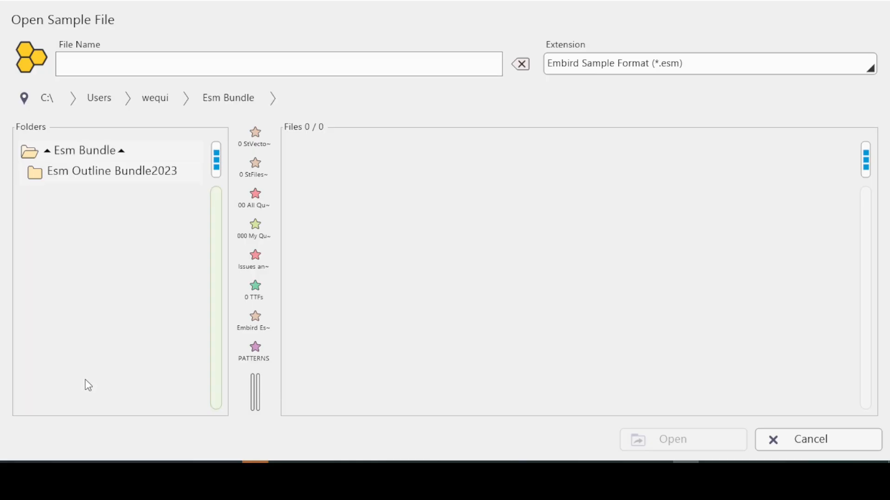
pyautogui.click(112, 174)
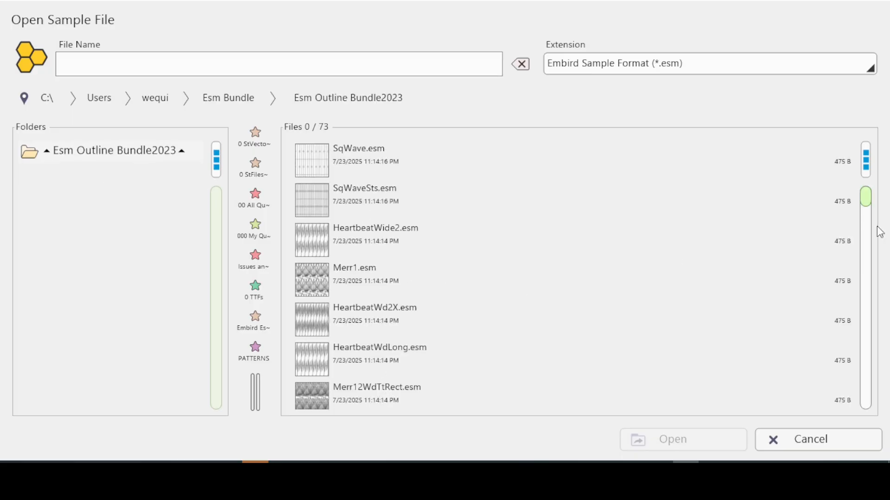
# Step: Sort the sample files in the Esm Outline Bundle2023 folder by name in ascending order
pyautogui.moveTo(867, 205)
pyautogui.mouseDown()
pyautogui.moveTo(869, 323)
pyautogui.moveTo(867, 187)
pyautogui.mouseUp()
pyautogui.click(866, 162)
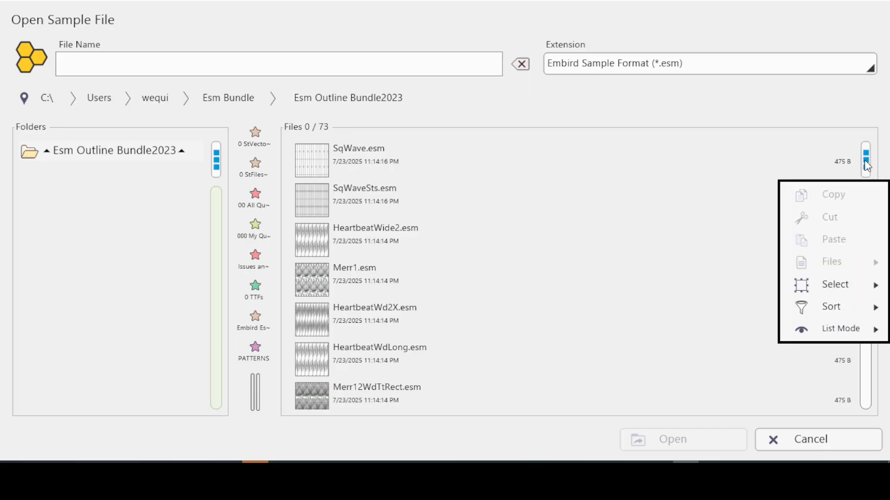
pyautogui.moveTo(833, 306)
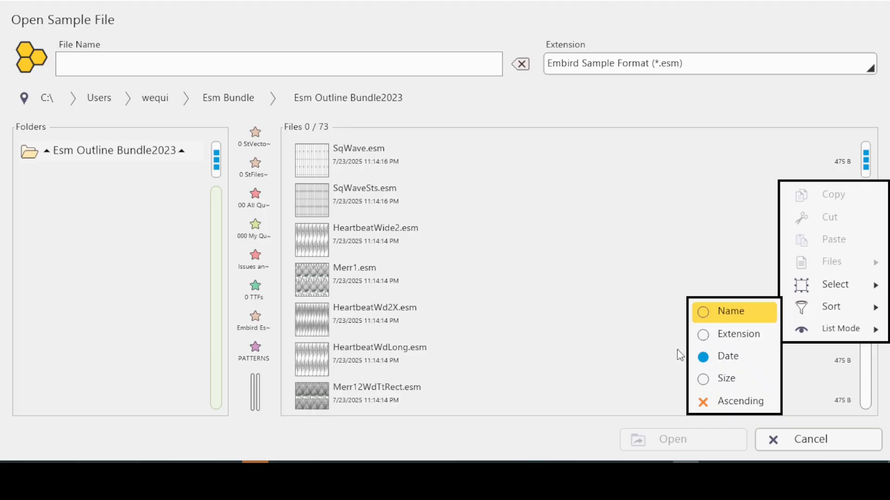
pyautogui.click(713, 313)
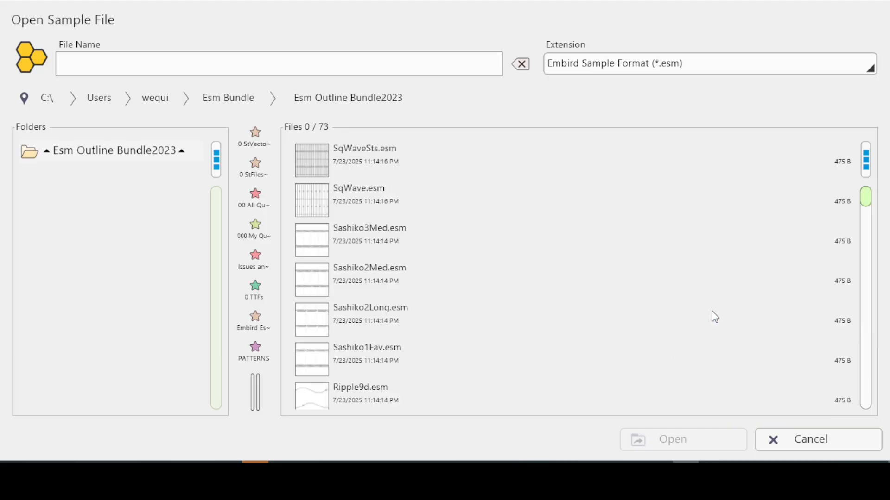
pyautogui.click(866, 161)
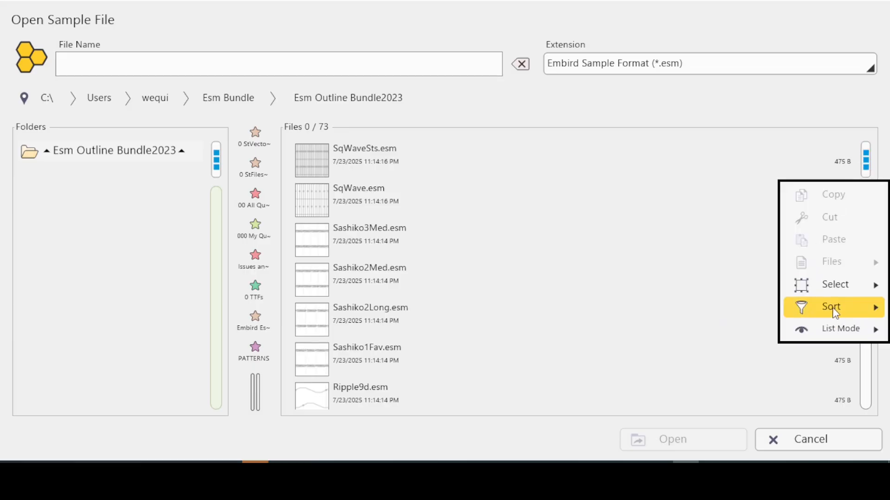
pyautogui.moveTo(834, 309)
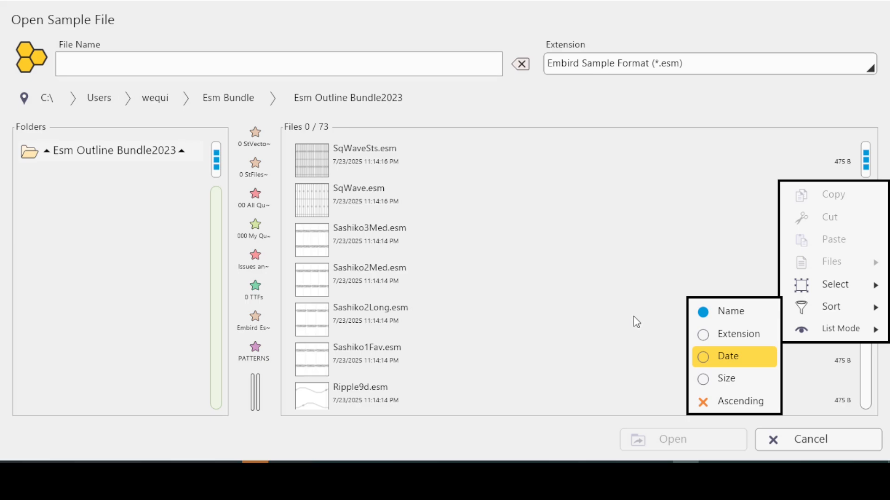
pyautogui.click(733, 401)
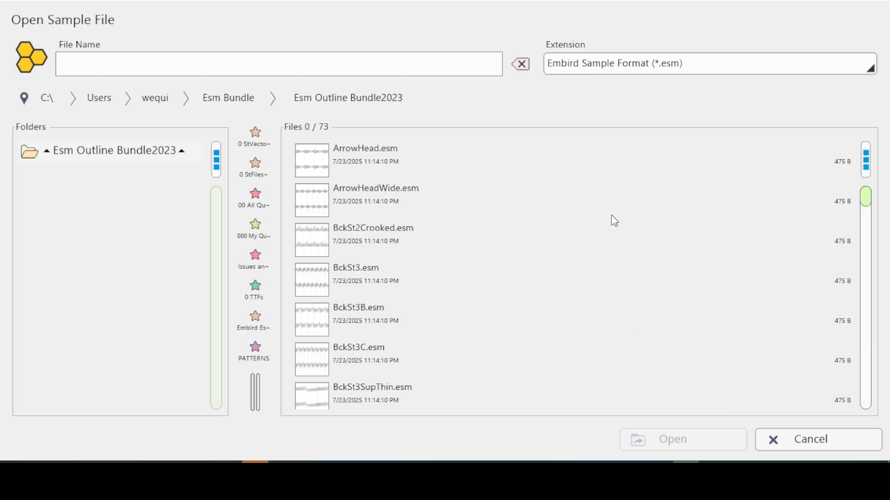
# Step: Load the ArrowHead.esm sample into user sample slot 1
pyautogui.moveTo(865, 197)
pyautogui.mouseDown()
pyautogui.moveTo(858, 227)
pyautogui.moveTo(861, 198)
pyautogui.mouseUp()
pyautogui.click(315, 162)
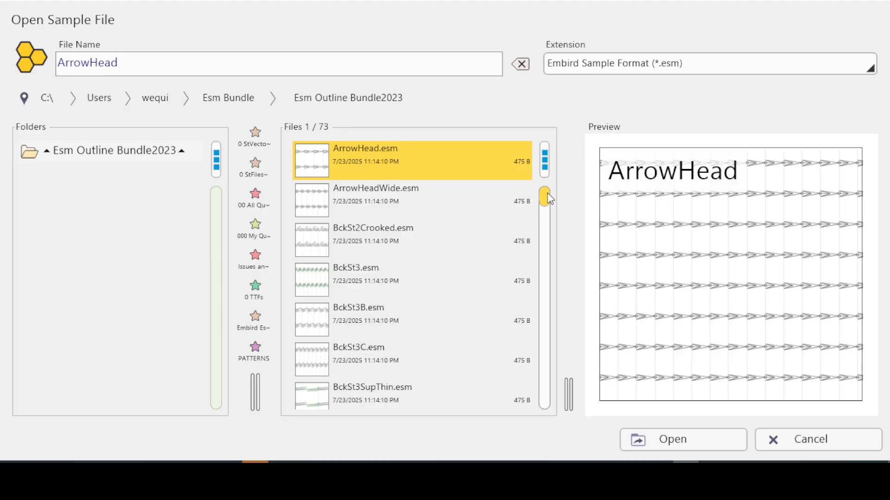
pyautogui.click(682, 438)
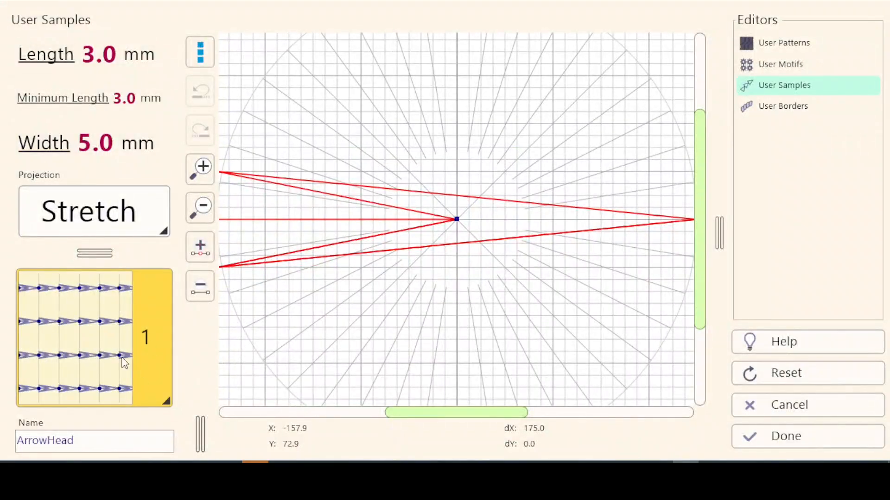
# Step: Switch to user sample slot 2 and load the ChStSimpMed.esm sample into it
pyautogui.click(148, 387)
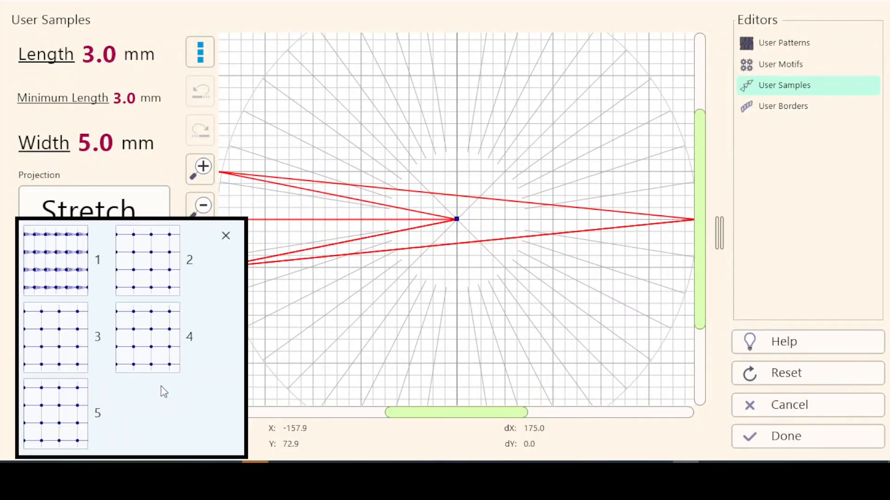
pyautogui.click(151, 271)
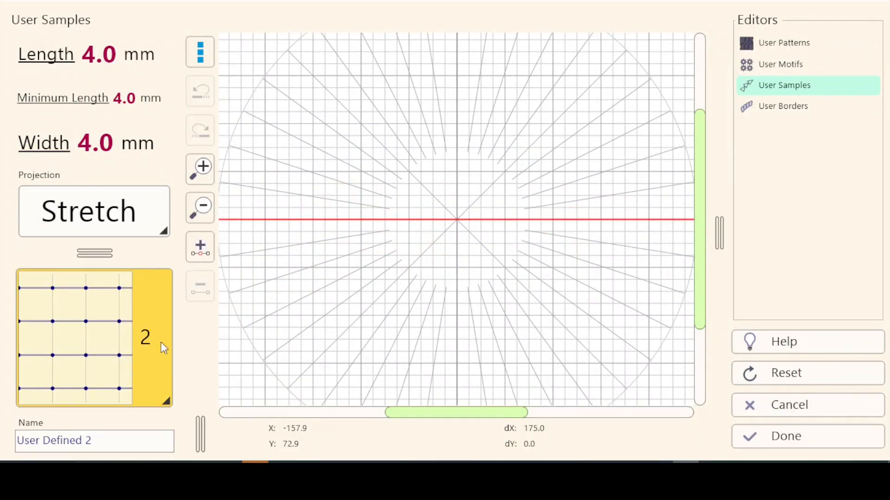
pyautogui.click(194, 59)
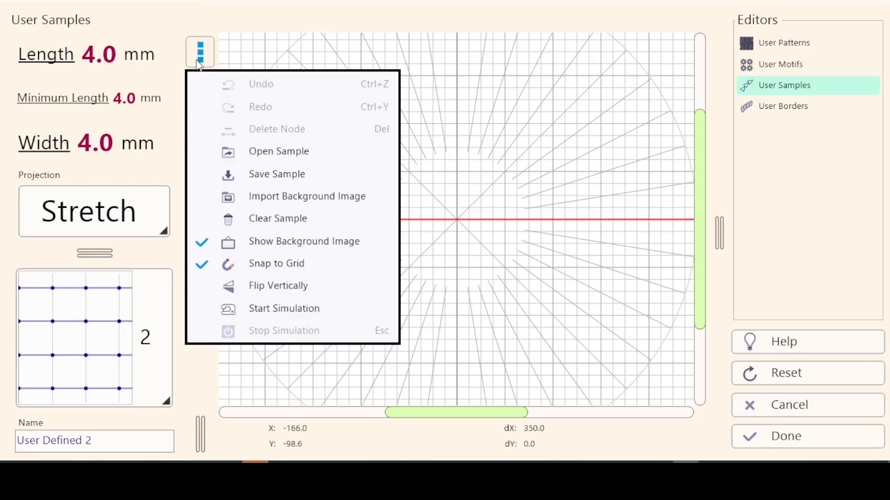
pyautogui.click(276, 151)
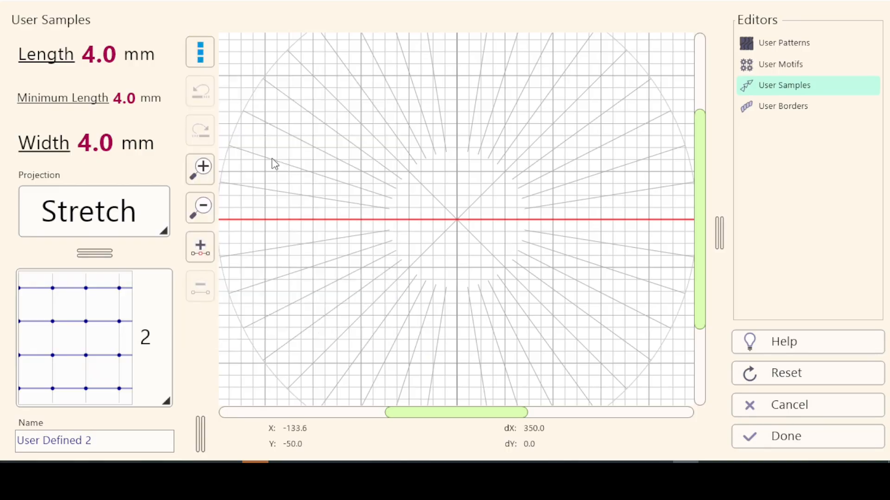
pyautogui.moveTo(544, 197); pyautogui.dragTo(539, 316)
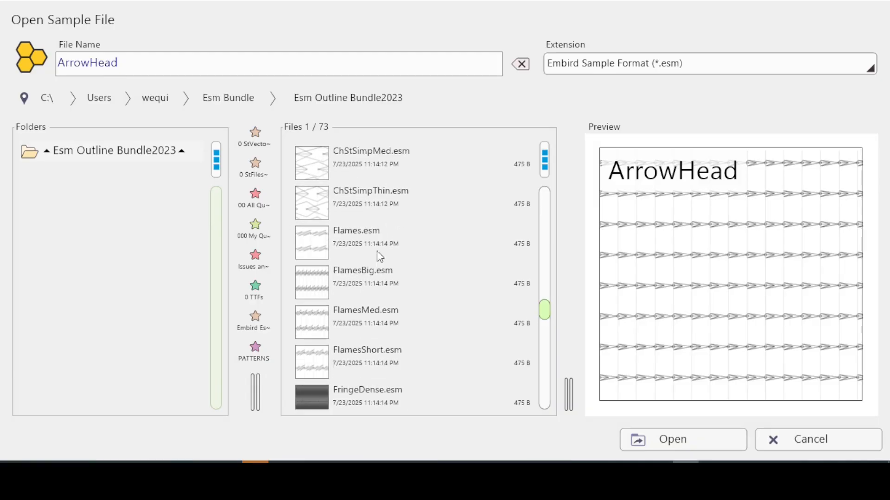
pyautogui.click(313, 288)
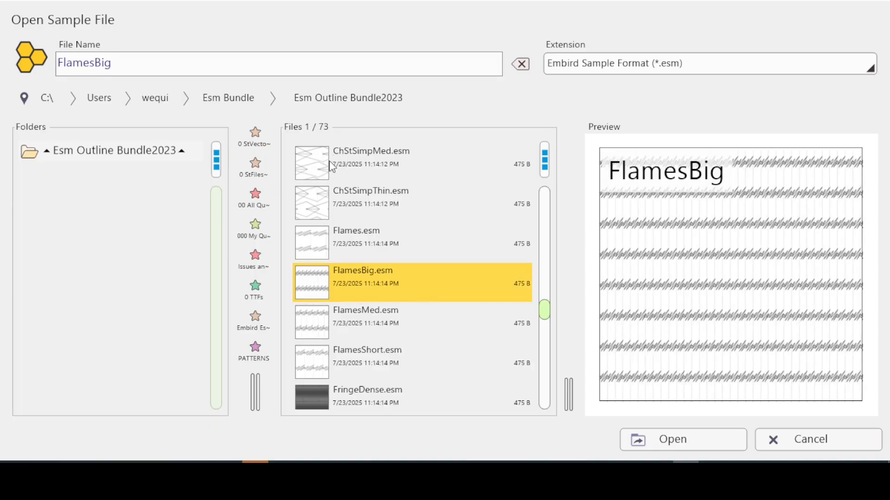
pyautogui.click(313, 163)
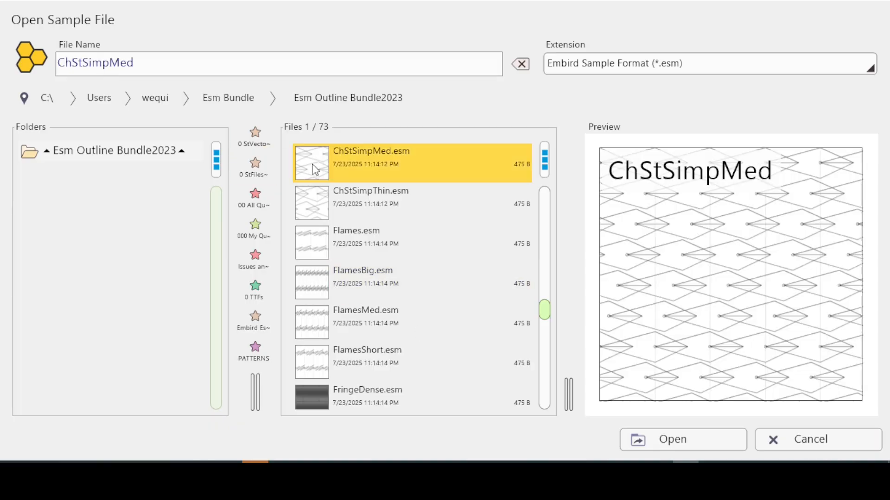
pyautogui.click(676, 441)
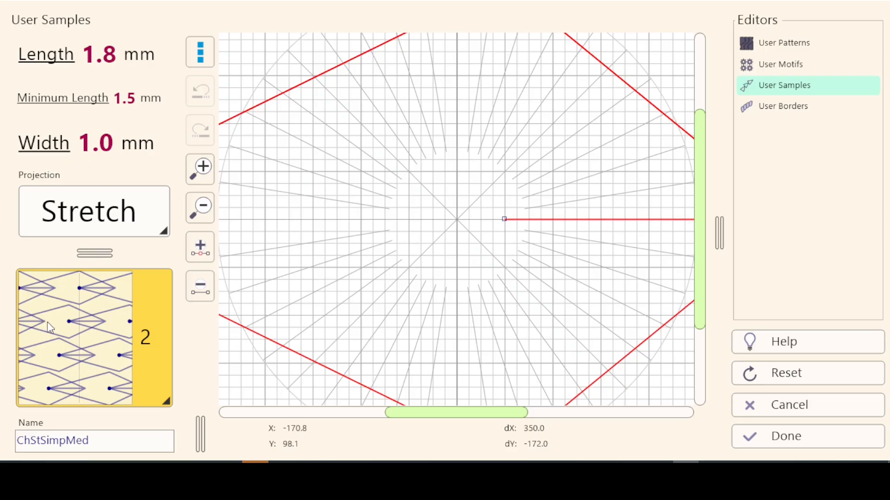
# Step: Switch to user sample slot 3 and load the NeedlesOneSided.esm sample into it
pyautogui.click(152, 404)
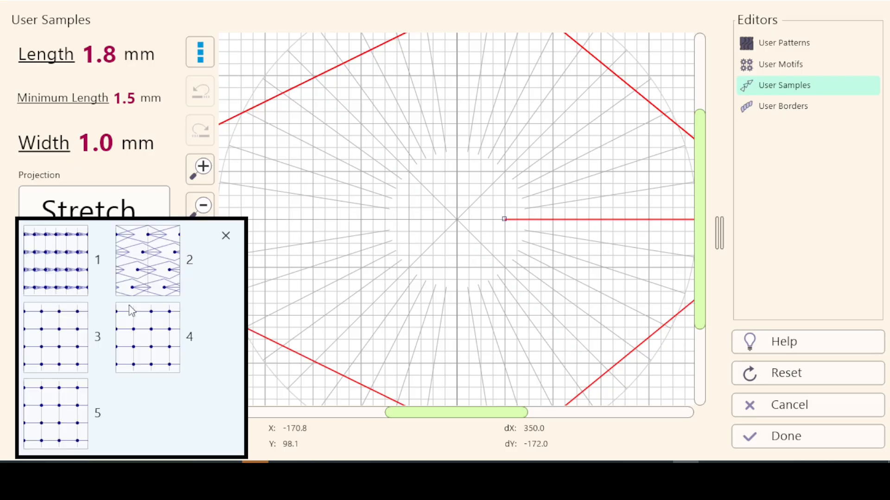
pyautogui.click(56, 335)
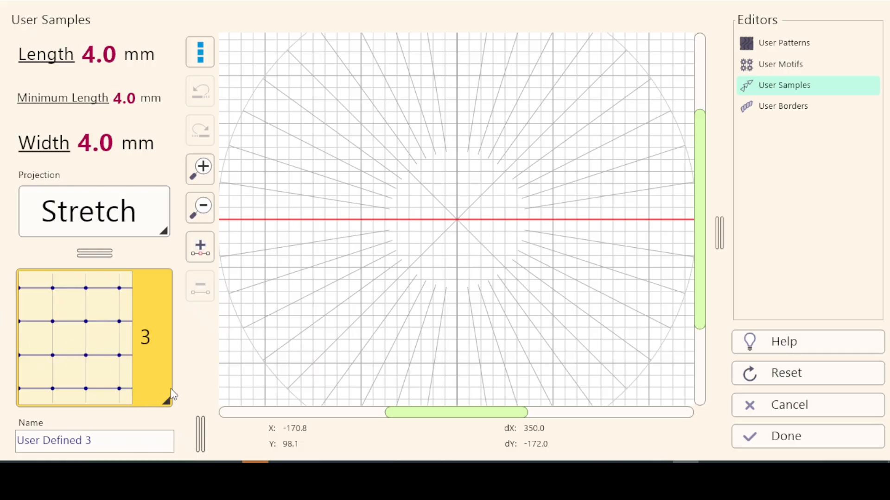
pyautogui.click(201, 52)
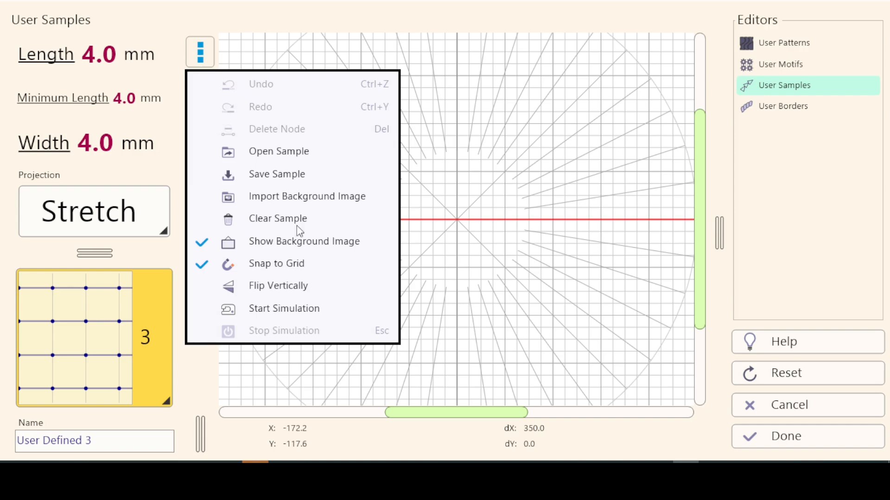
pyautogui.click(275, 153)
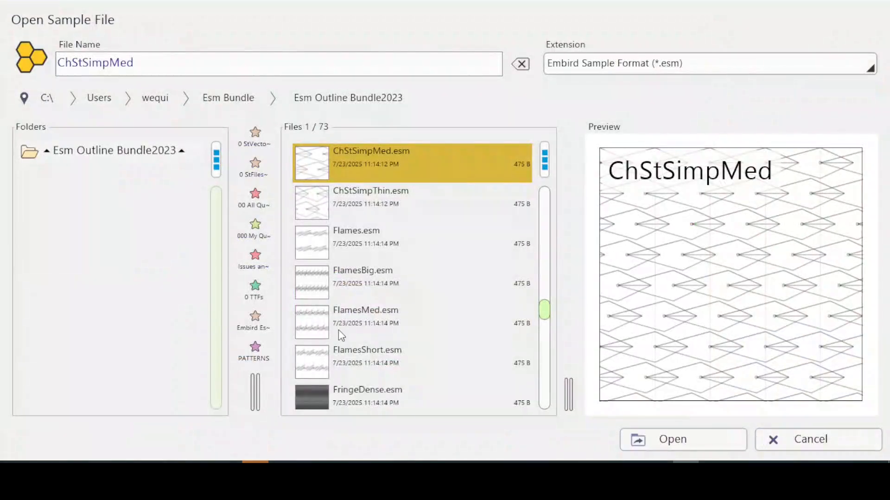
pyautogui.moveTo(544, 309); pyautogui.dragTo(544, 363)
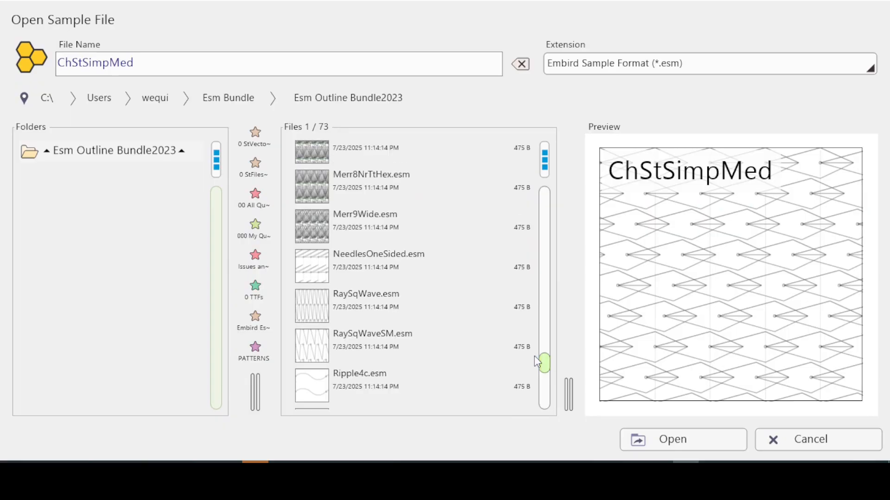
pyautogui.click(312, 268)
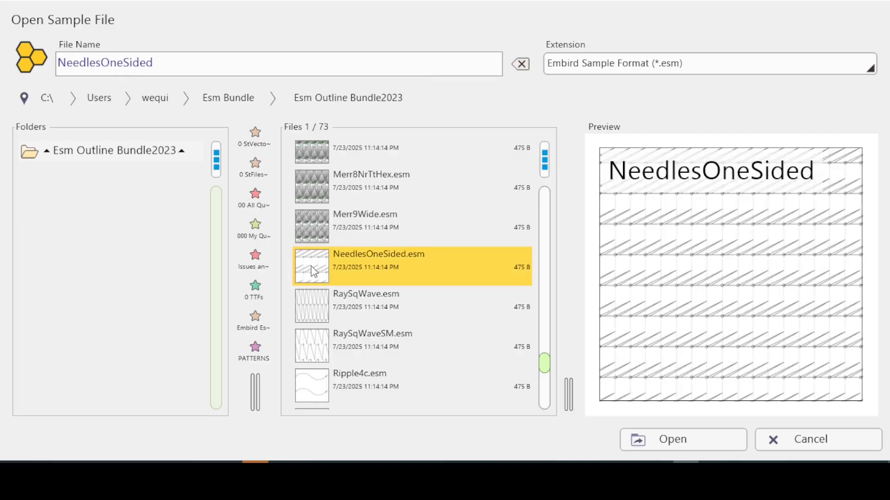
pyautogui.click(680, 438)
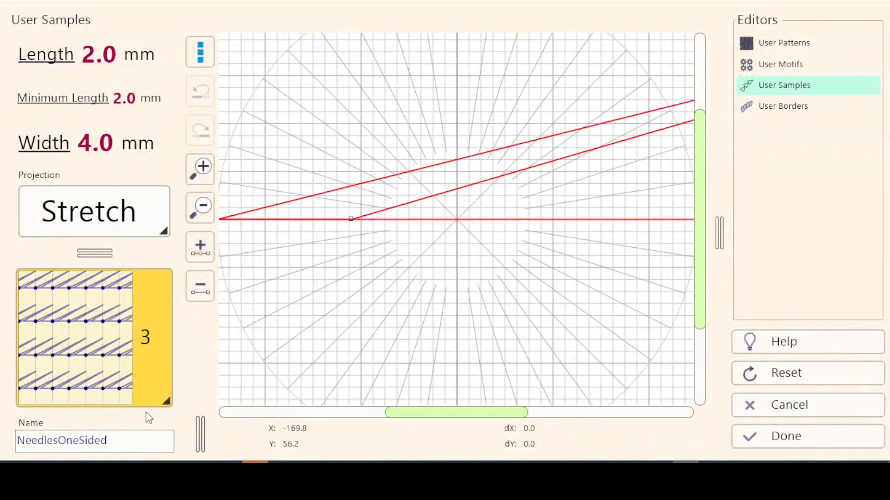
# Step: Switch to user sample slot 4 and load the Sashiko2Med.esm sample into it
pyautogui.click(162, 400)
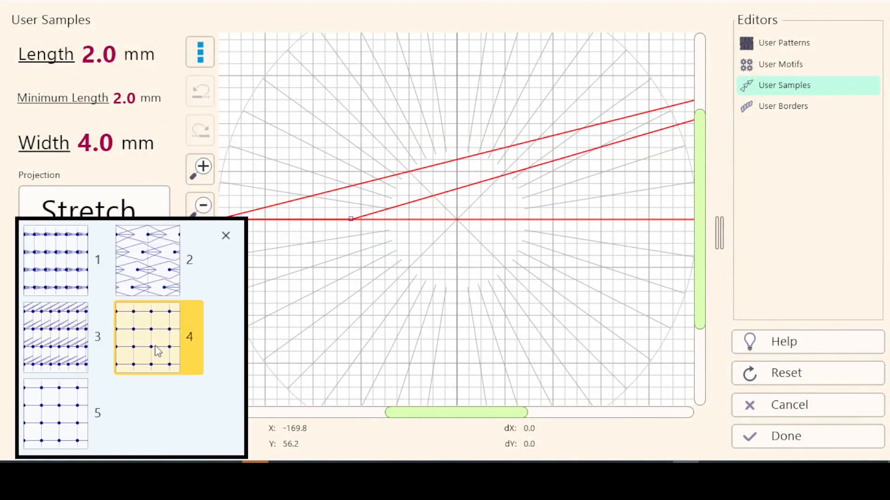
pyautogui.click(147, 341)
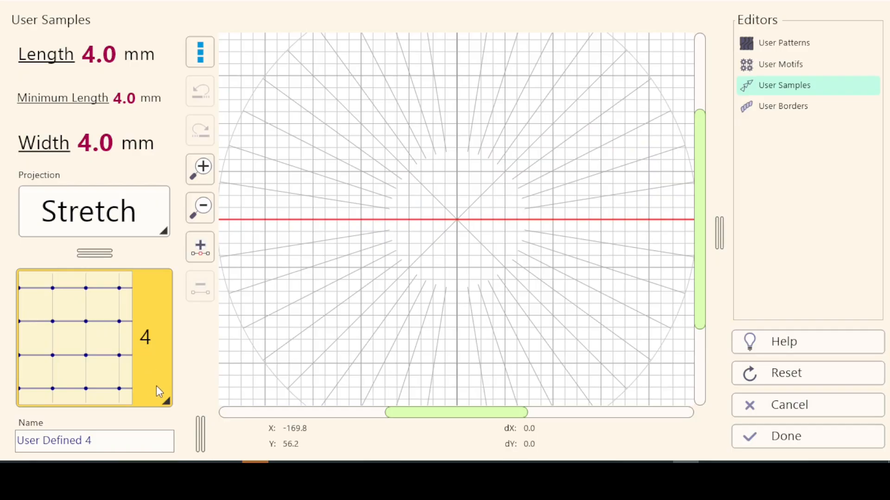
pyautogui.click(200, 52)
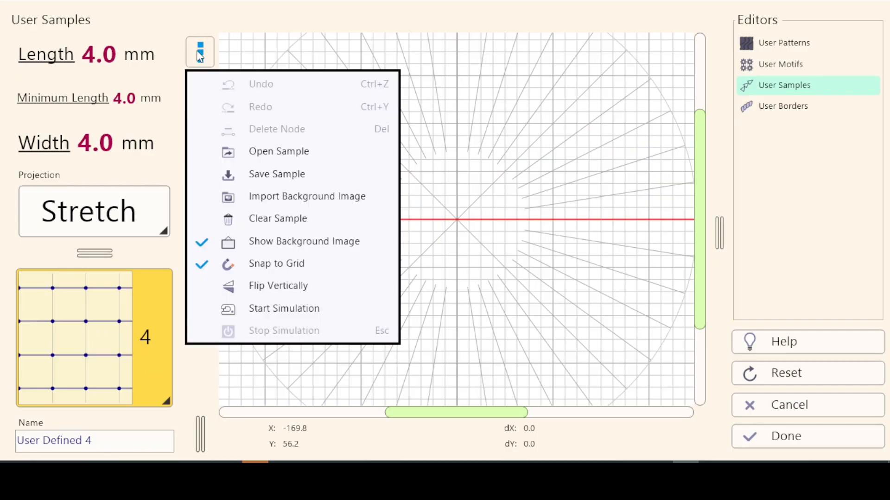
pyautogui.click(271, 158)
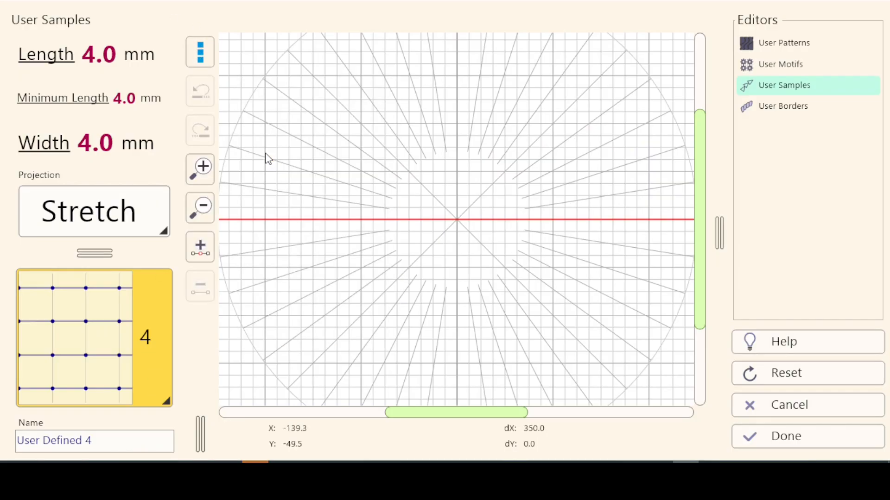
pyautogui.moveTo(548, 371); pyautogui.dragTo(540, 399)
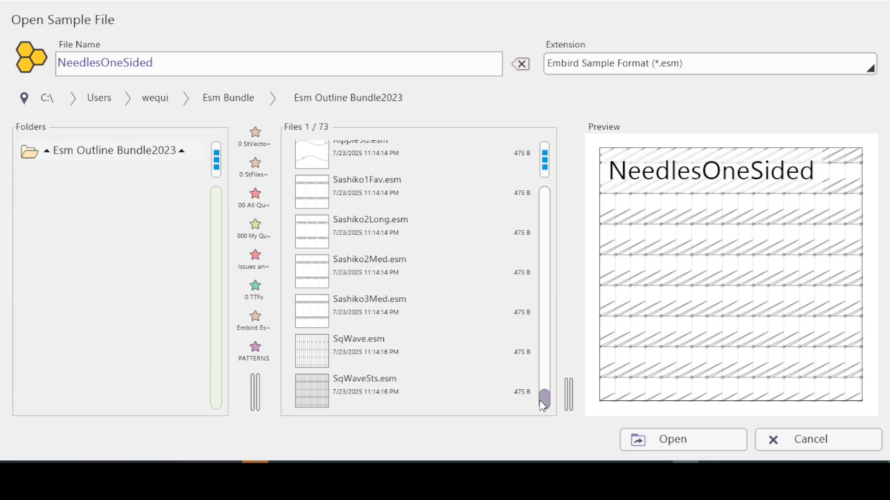
pyautogui.moveTo(540, 399); pyautogui.dragTo(540, 400)
pyautogui.click(322, 278)
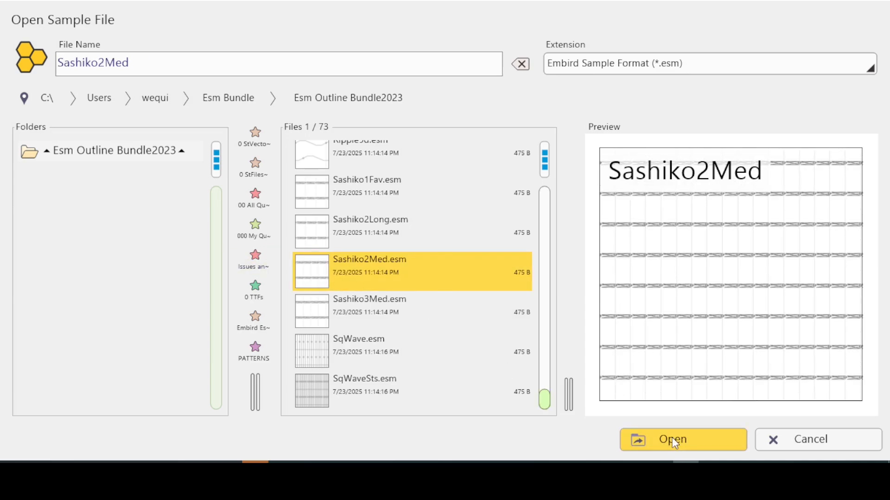
pyautogui.click(677, 443)
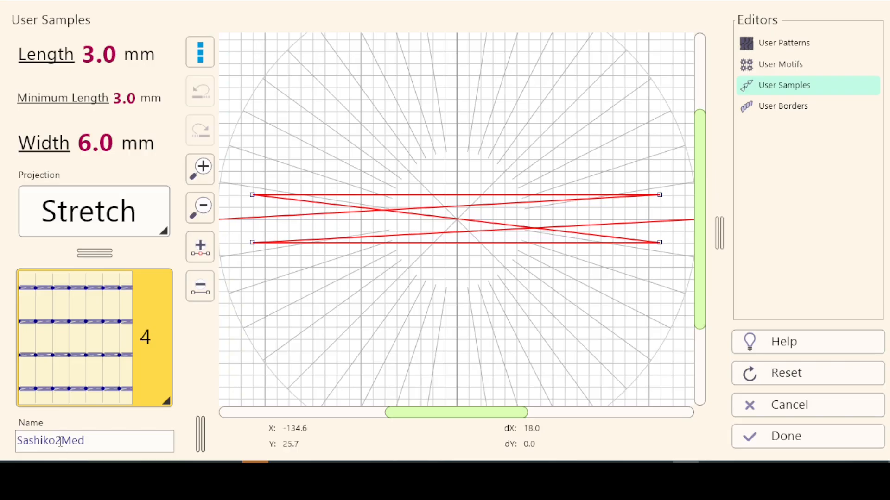
pyautogui.click(204, 53)
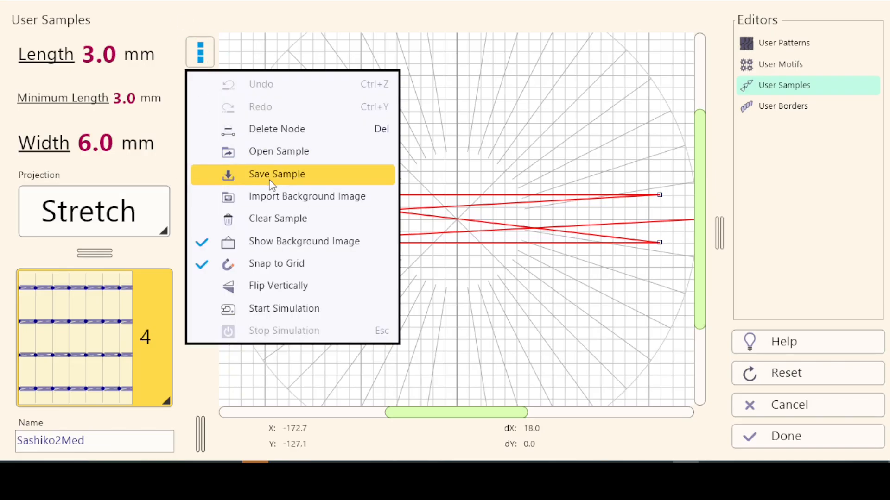
pyautogui.click(267, 178)
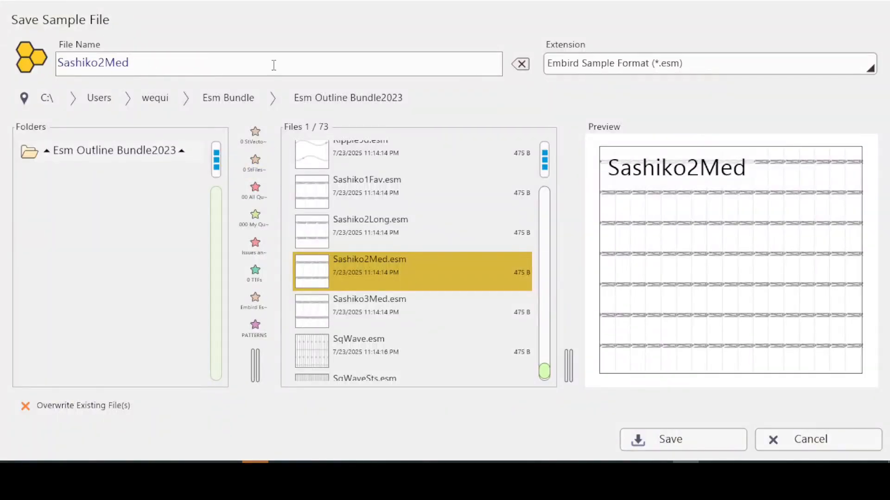
pyautogui.click(809, 442)
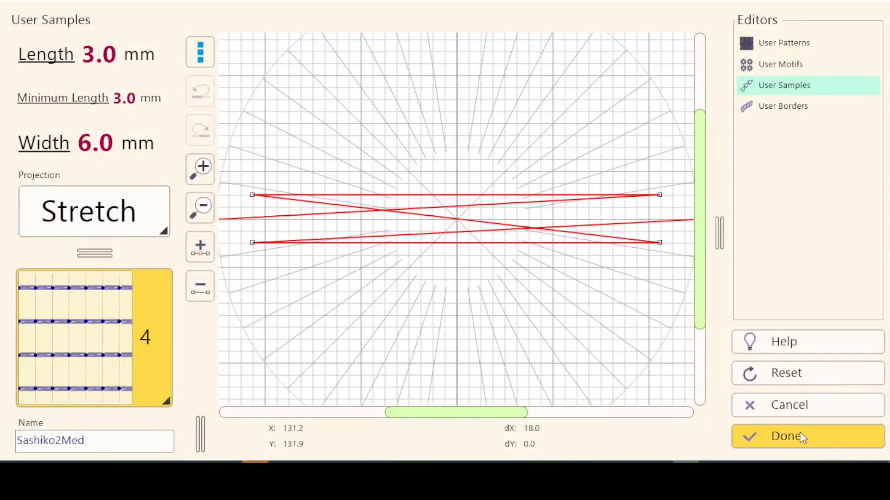
# Step: Accept the loaded user samples and create an outline object from the filled circle
pyautogui.click(784, 437)
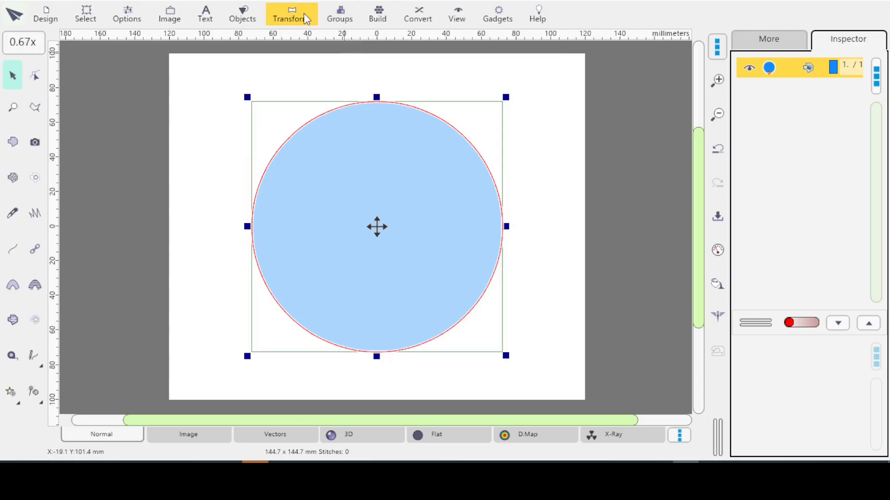
pyautogui.click(427, 17)
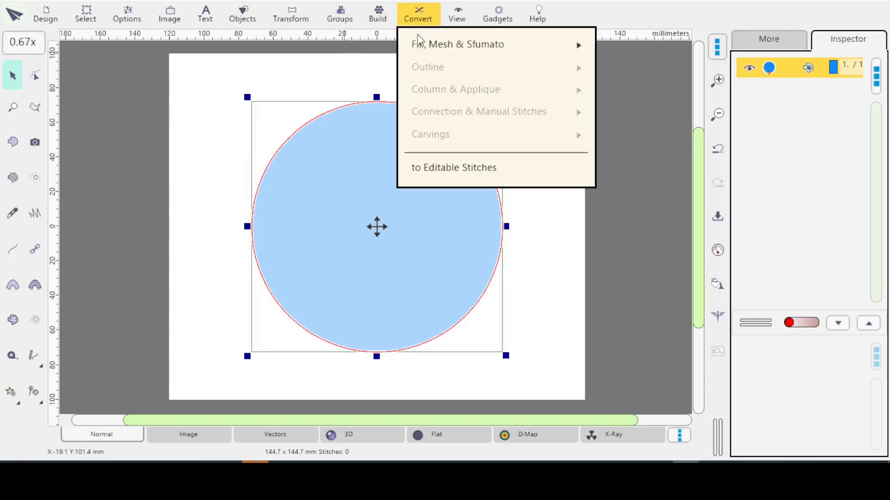
pyautogui.moveTo(441, 46)
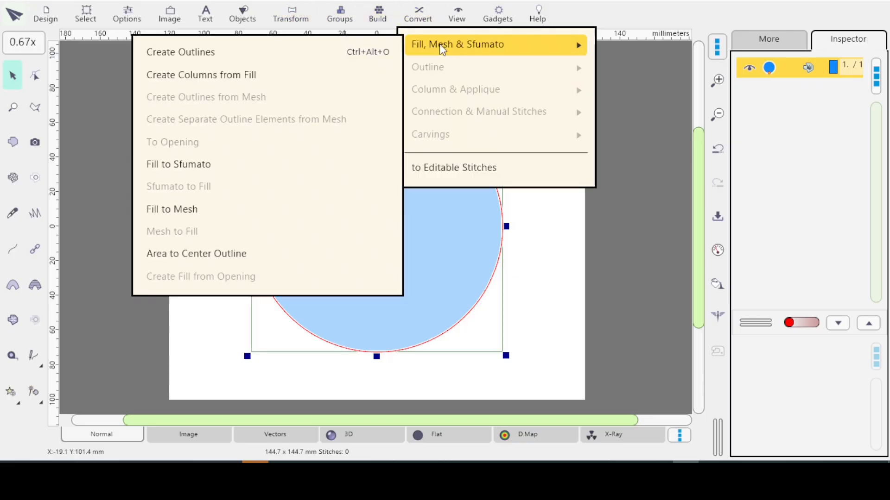
pyautogui.click(207, 51)
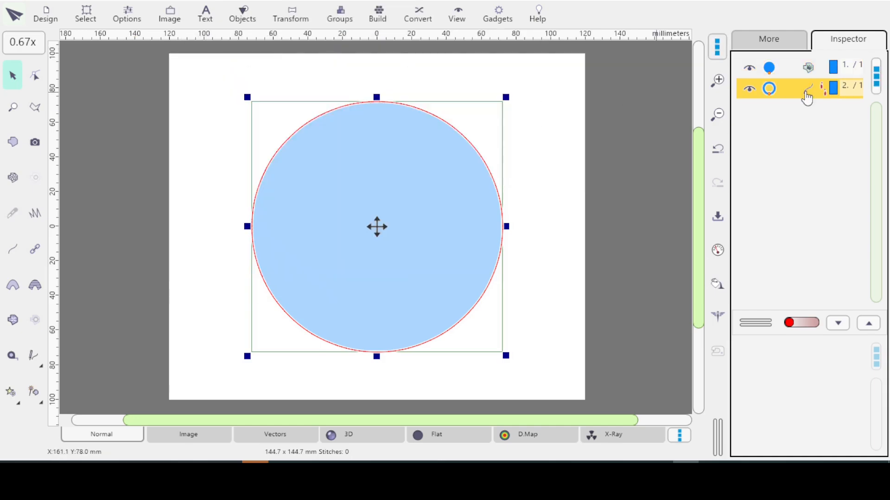
# Step: Assign the ArrowHead sample to the new circle outline, apply it, and show the design in 3D view
pyautogui.click(716, 251)
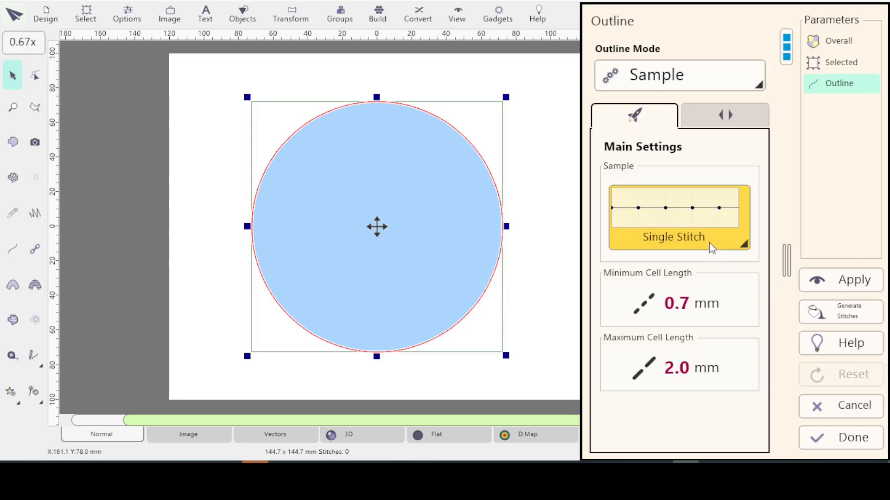
pyautogui.click(744, 245)
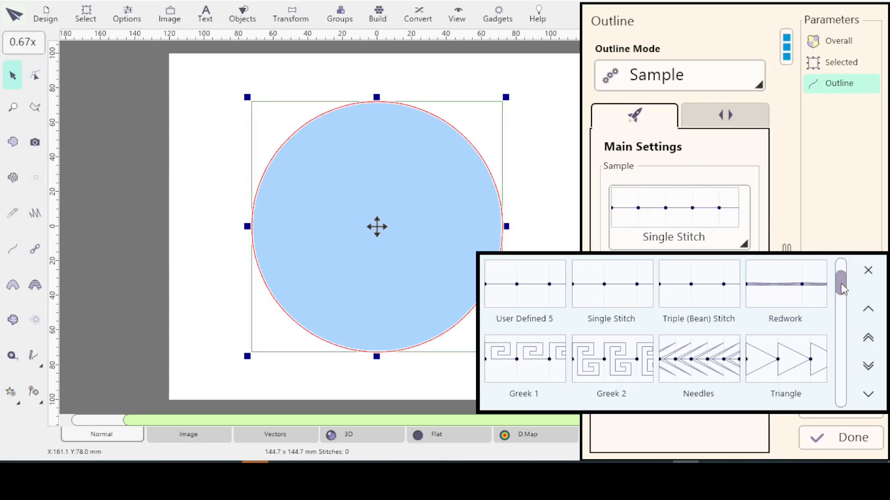
pyautogui.moveTo(841, 284); pyautogui.dragTo(842, 260)
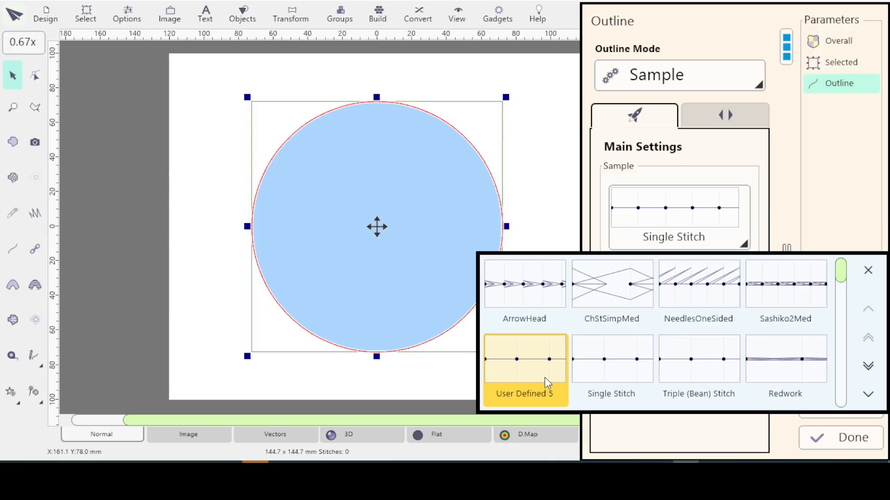
pyautogui.click(525, 284)
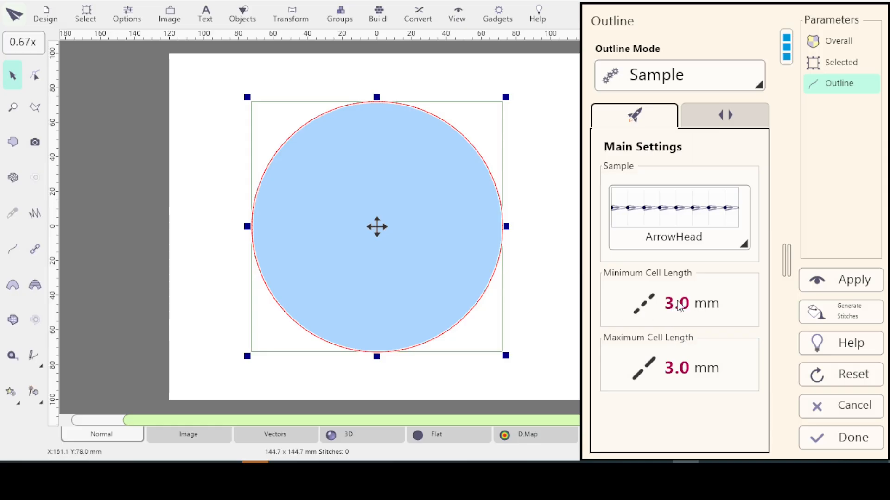
pyautogui.click(844, 281)
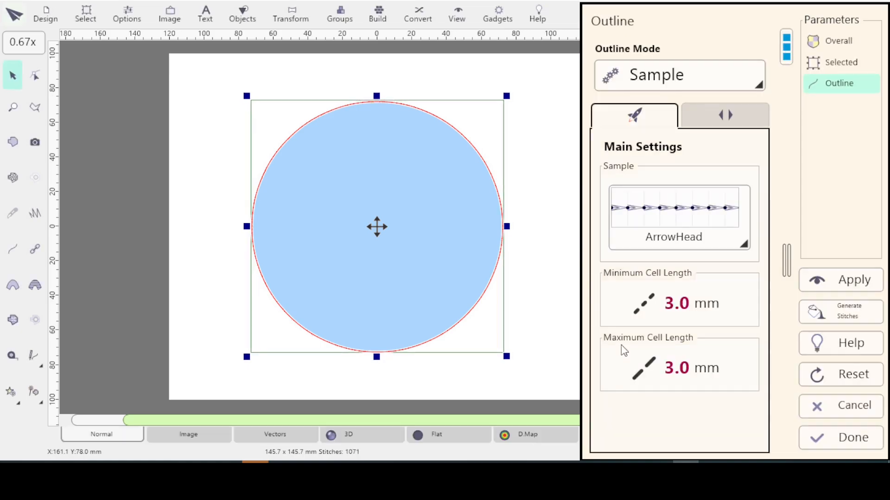
pyautogui.click(349, 436)
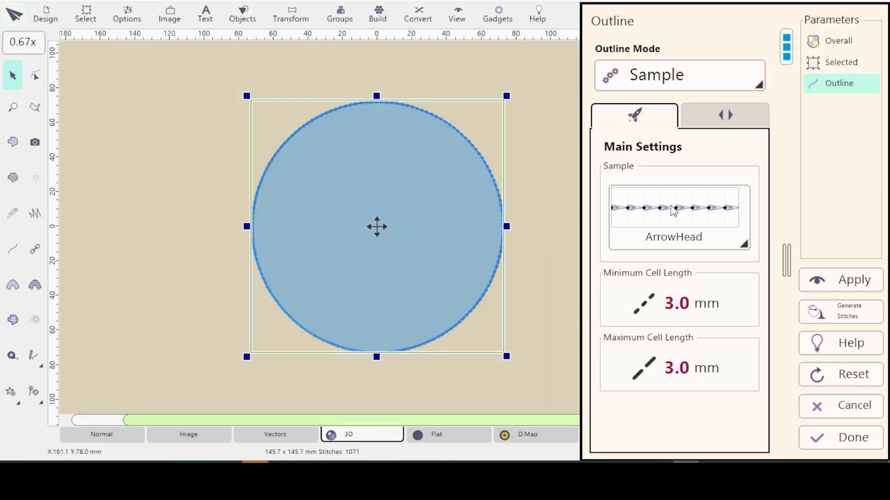
# Step: Set the outline's minimum cell length to 6 mm
pyautogui.click(648, 306)
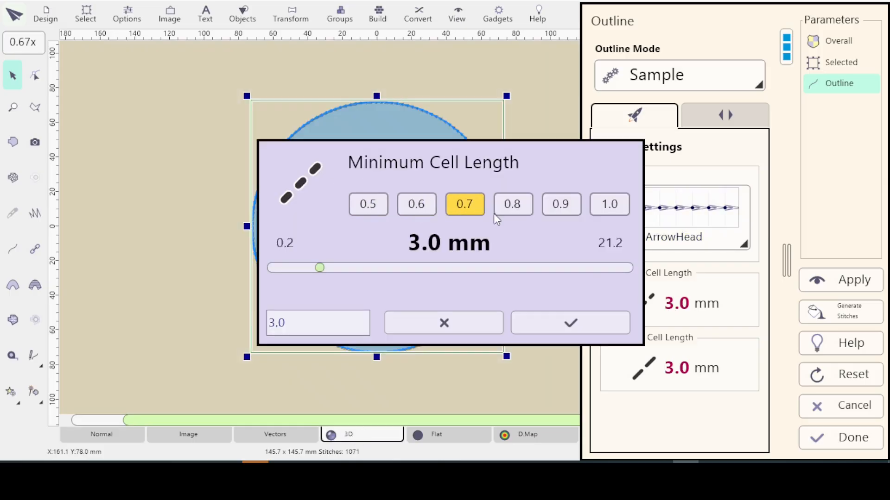
pyautogui.click(290, 322)
pyautogui.press('BackSpace')
pyautogui.press('BackSpace')
pyautogui.press('BackSpace')
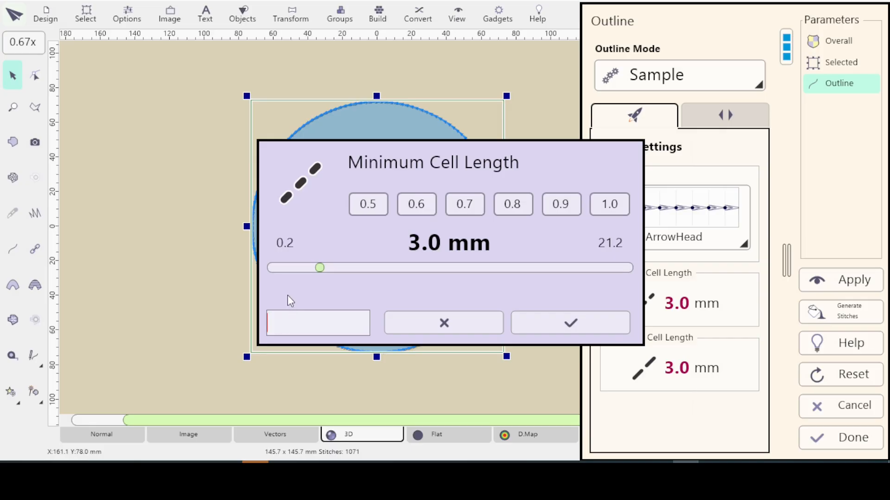
pyautogui.write('6')
pyautogui.press('Return')
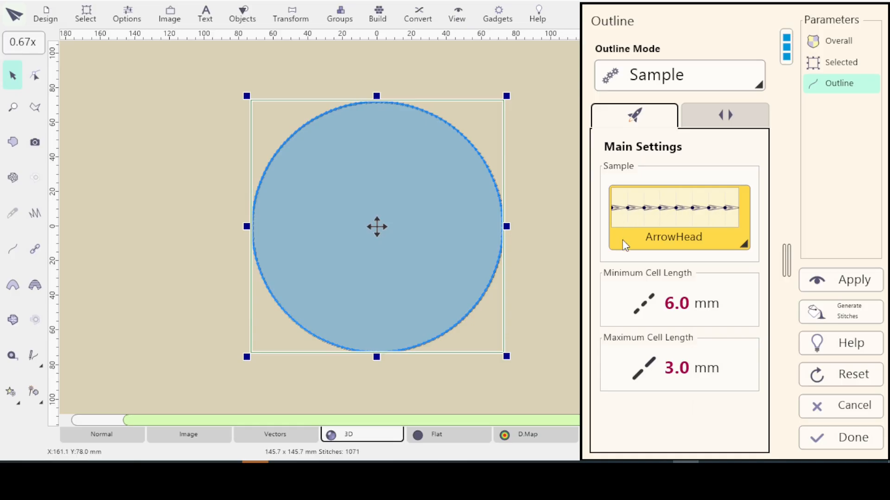
# Step: Set the outline's maximum cell length to 10 mm
pyautogui.click(645, 370)
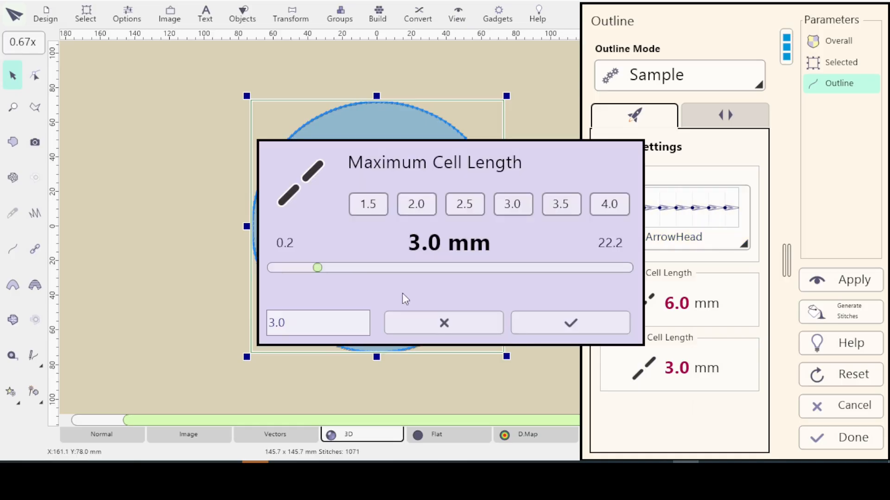
pyautogui.press('BackSpace')
pyautogui.press('BackSpace')
pyautogui.press('BackSpace')
pyautogui.write('10')
pyautogui.press('Return')
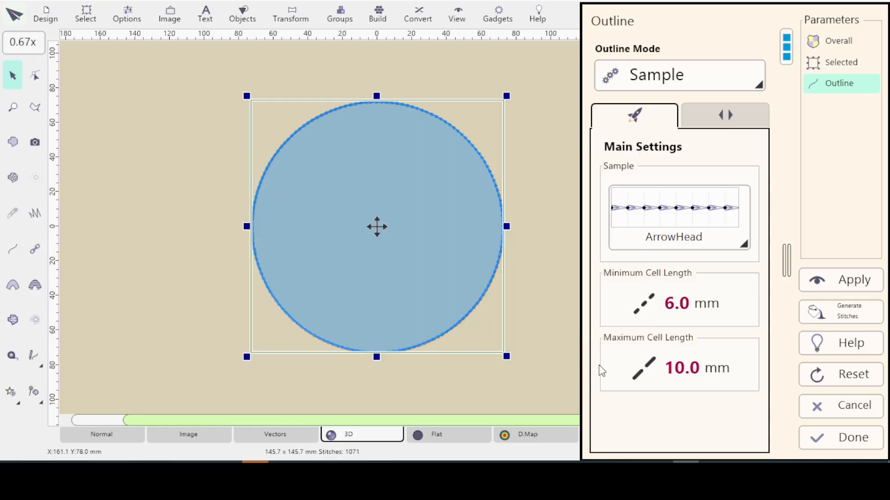
# Step: Set the outline sample's width to 8 mm and apply the changed parameters to the circle
pyautogui.click(723, 115)
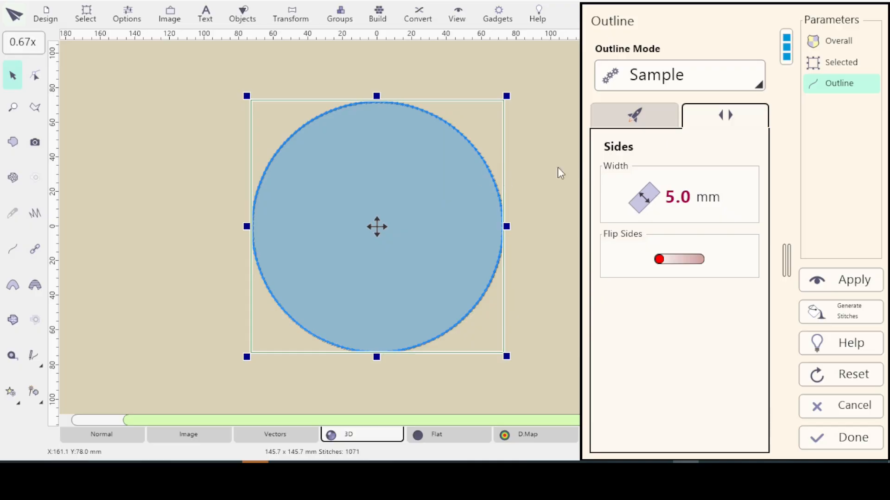
pyautogui.click(645, 198)
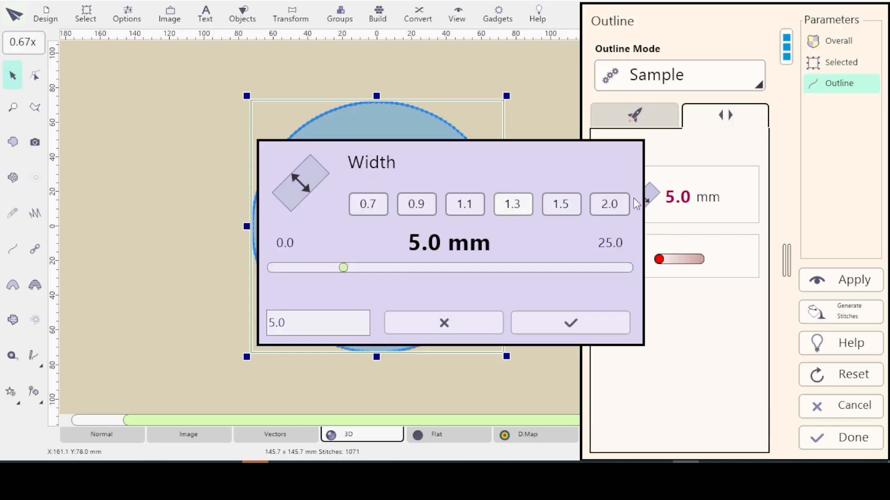
pyautogui.click(294, 322)
pyautogui.press('BackSpace')
pyautogui.press('BackSpace')
pyautogui.press('BackSpace')
pyautogui.write('8')
pyautogui.press('Return')
pyautogui.click(829, 280)
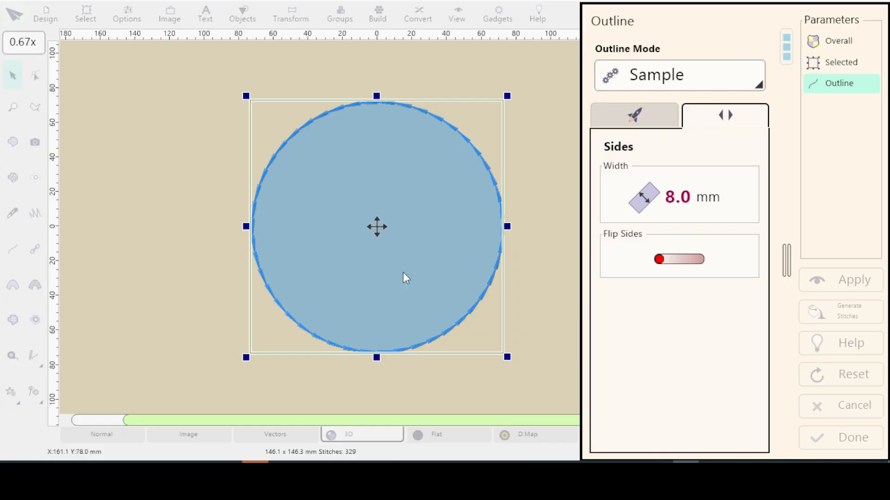
# Step: Set the outline's maximum cell length to 6 mm and apply it to the ArrowHead stitches
pyautogui.scroll(3, 414, 245)
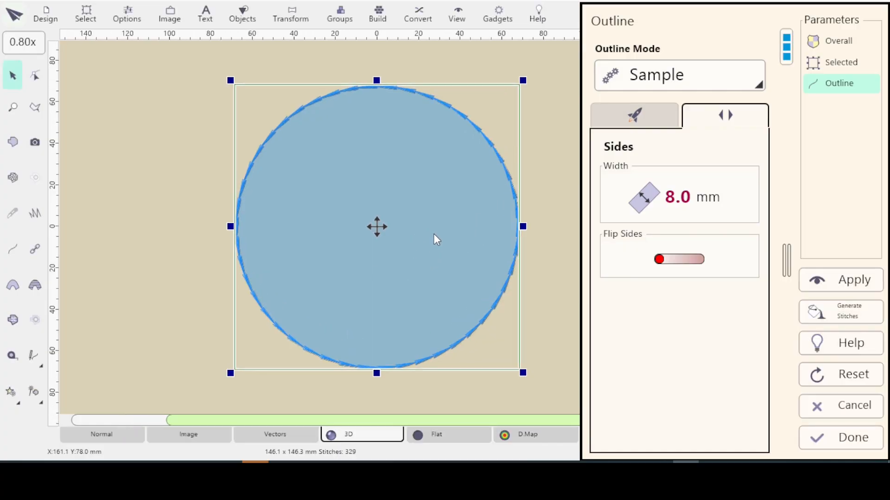
pyautogui.scroll(2, 436, 235)
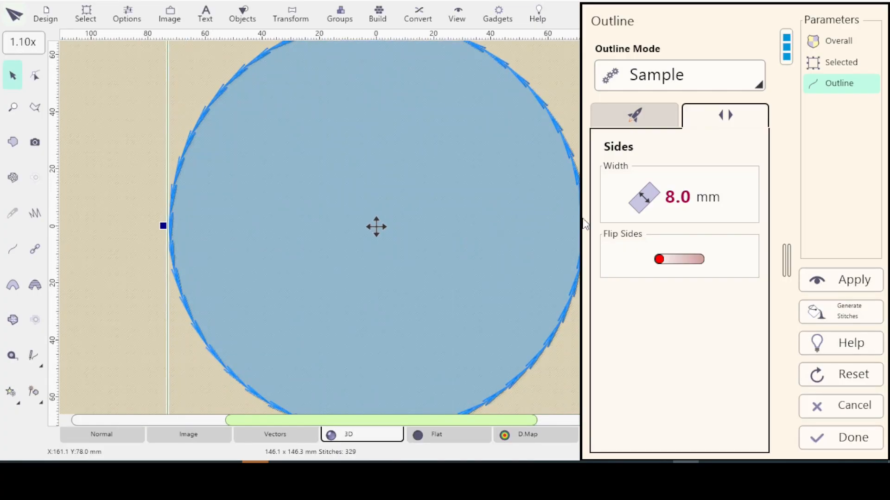
pyautogui.moveTo(552, 271); pyautogui.dragTo(455, 298)
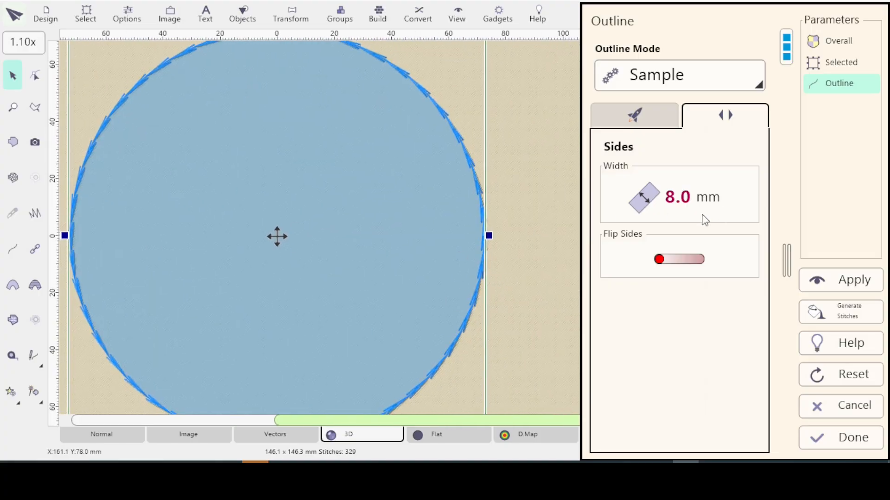
pyautogui.click(643, 114)
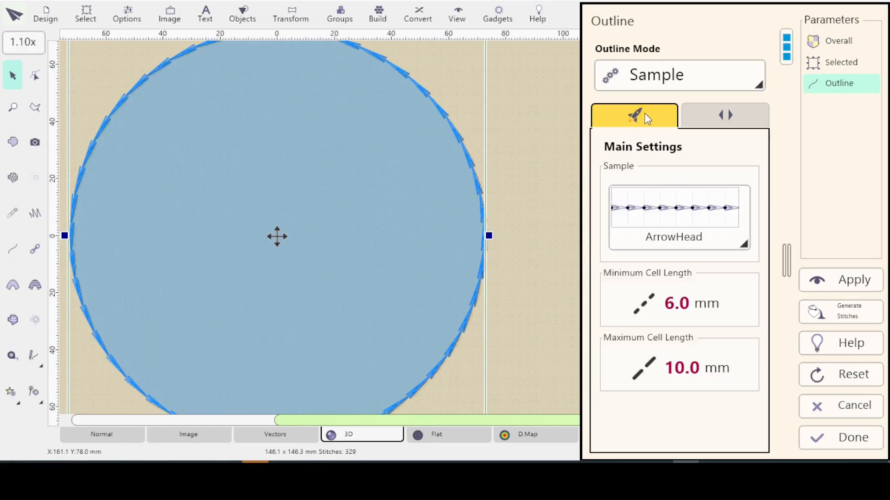
pyautogui.click(645, 376)
pyautogui.click(359, 314)
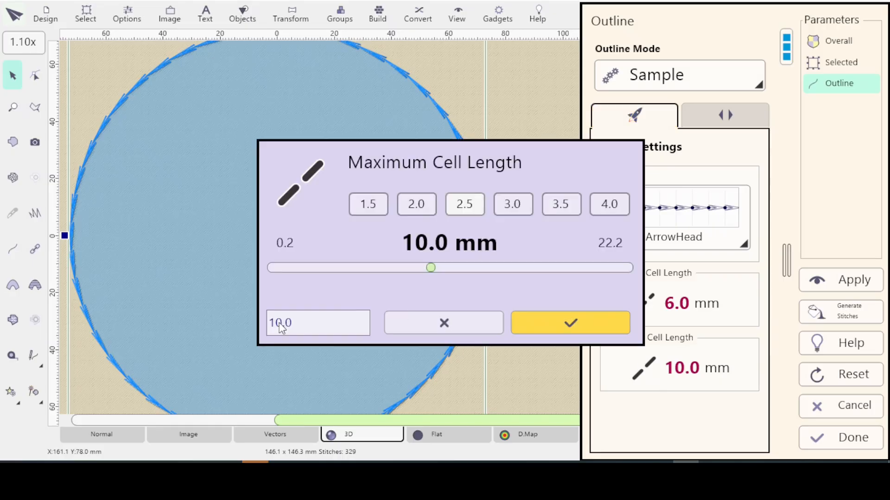
pyautogui.press('BackSpace')
pyautogui.press('BackSpace')
pyautogui.press('BackSpace')
pyautogui.write('6')
pyautogui.press('Return')
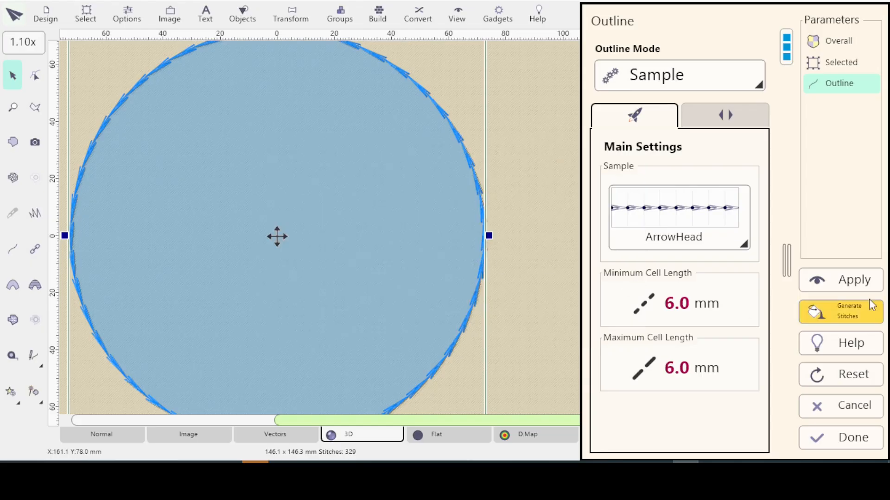
pyautogui.click(833, 285)
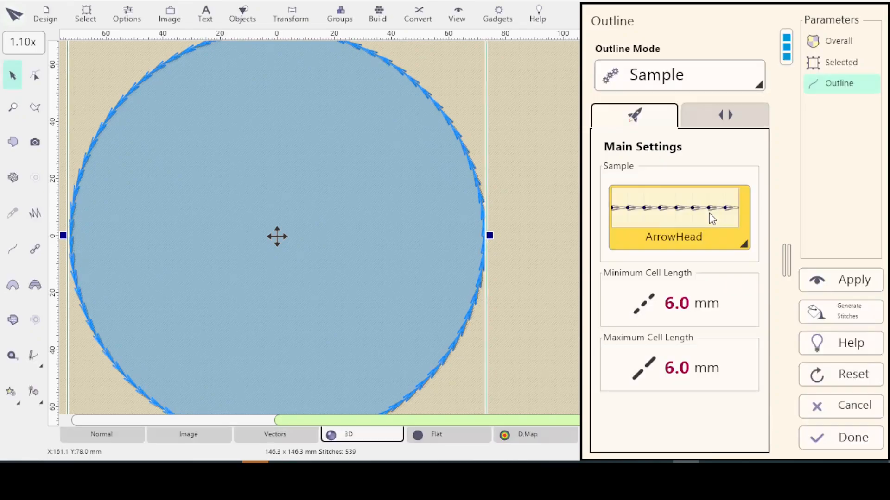
# Step: Set the outline sample's width to 12 mm, apply it, and accept the outline parameters
pyautogui.click(725, 114)
pyautogui.click(649, 202)
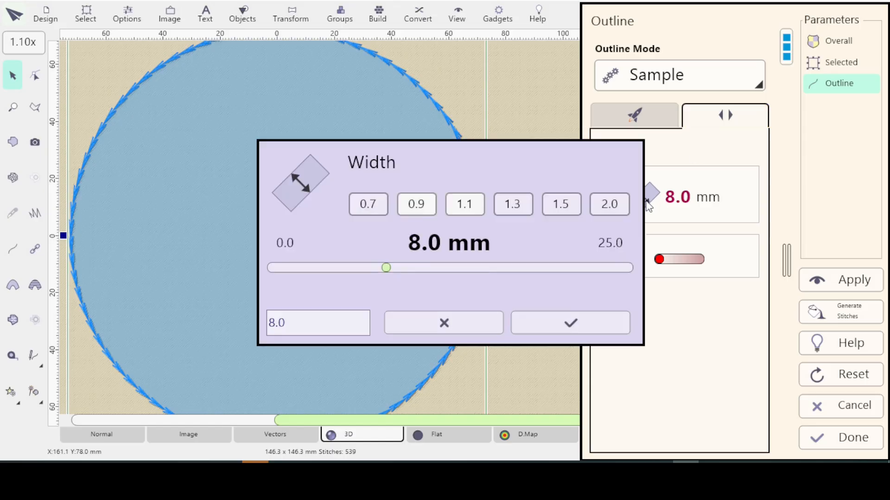
pyautogui.click(297, 319)
pyautogui.press('BackSpace')
pyautogui.press('BackSpace')
pyautogui.press('BackSpace')
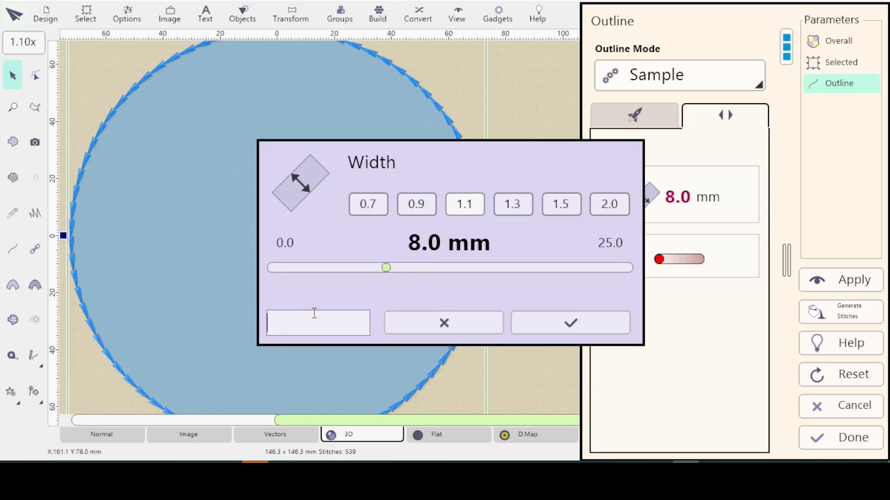
pyautogui.write('12')
pyautogui.press('Return')
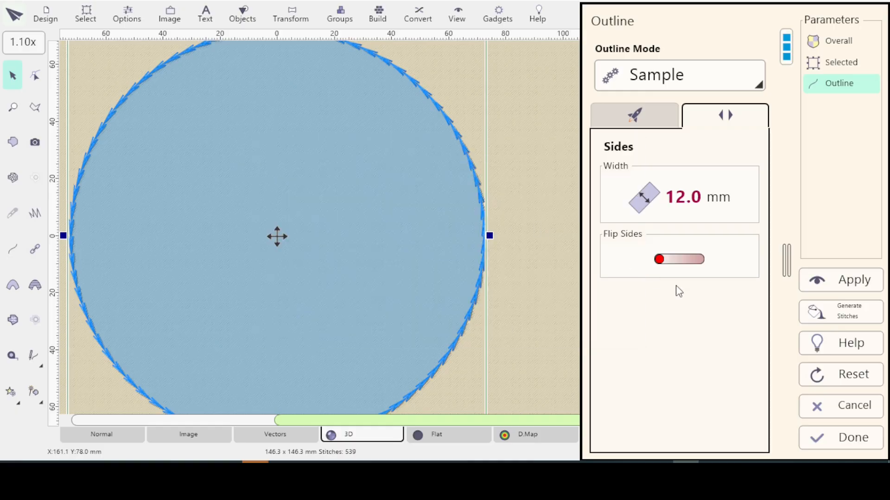
pyautogui.click(838, 280)
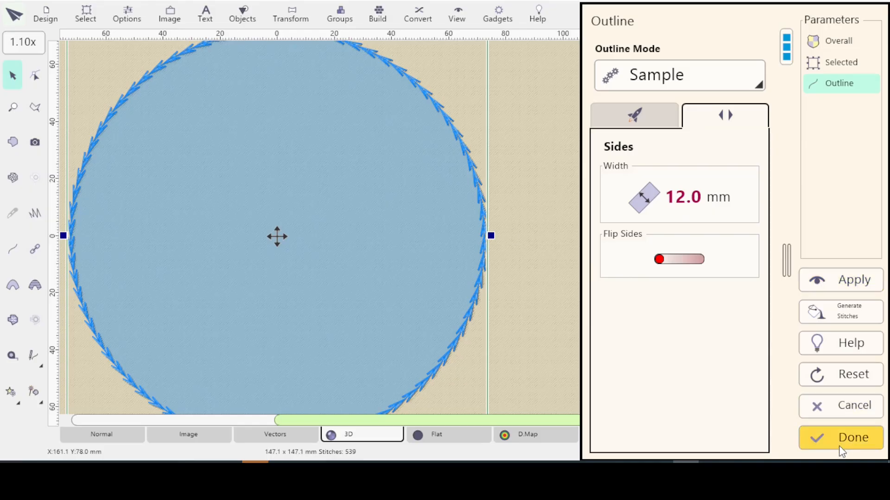
pyautogui.click(839, 429)
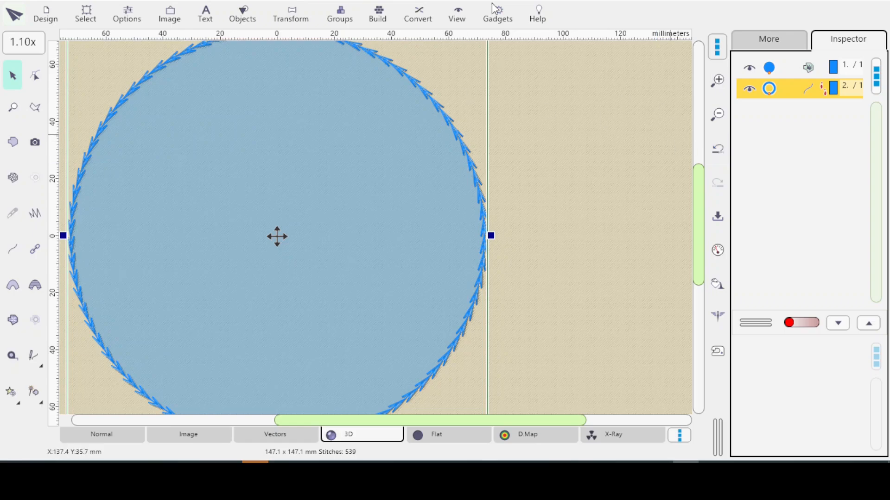
# Step: Open the User Motifs editor and bring up the motif file browser for user slot 1
pyautogui.click(502, 14)
pyautogui.click(540, 44)
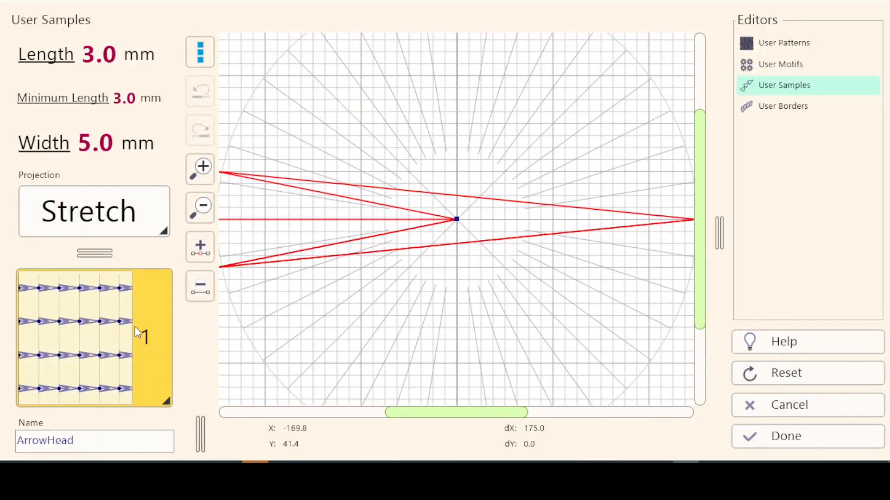
pyautogui.click(783, 68)
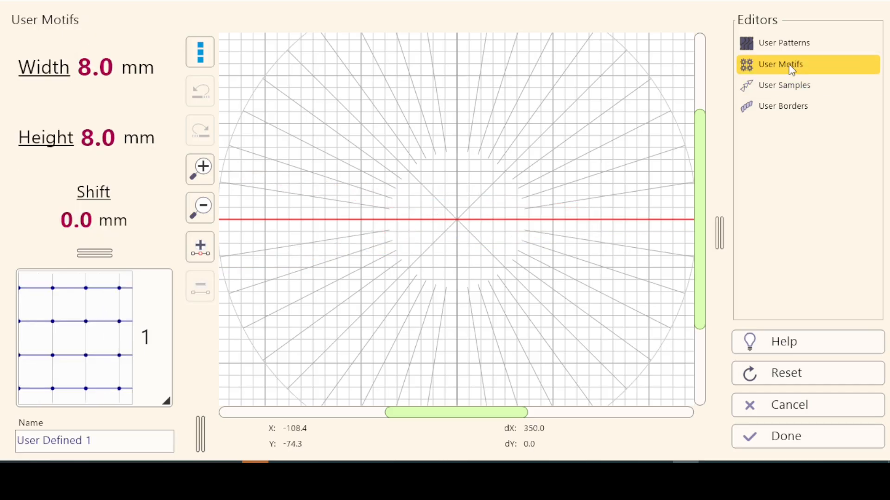
pyautogui.click(199, 51)
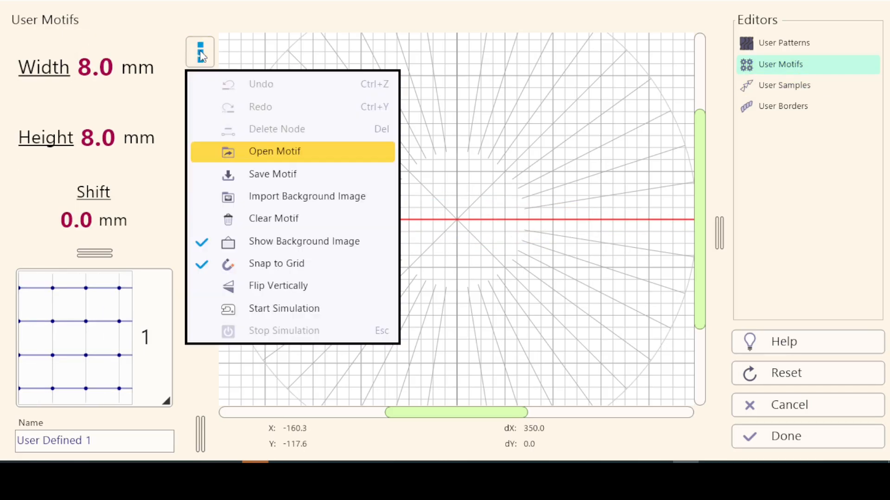
pyautogui.click(268, 152)
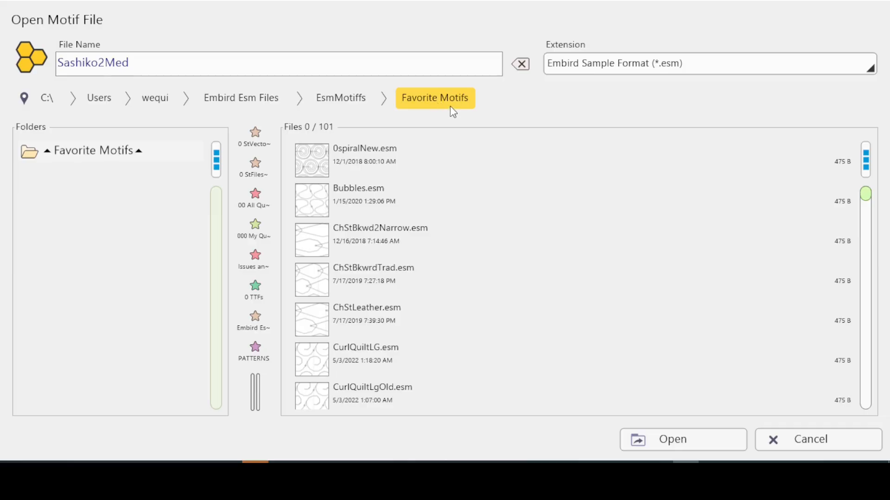
# Step: Load ArrowHead.esm from the Esm Bundle's Esm Outline Bundle2023 folder into user motif slot 1
pyautogui.click(47, 99)
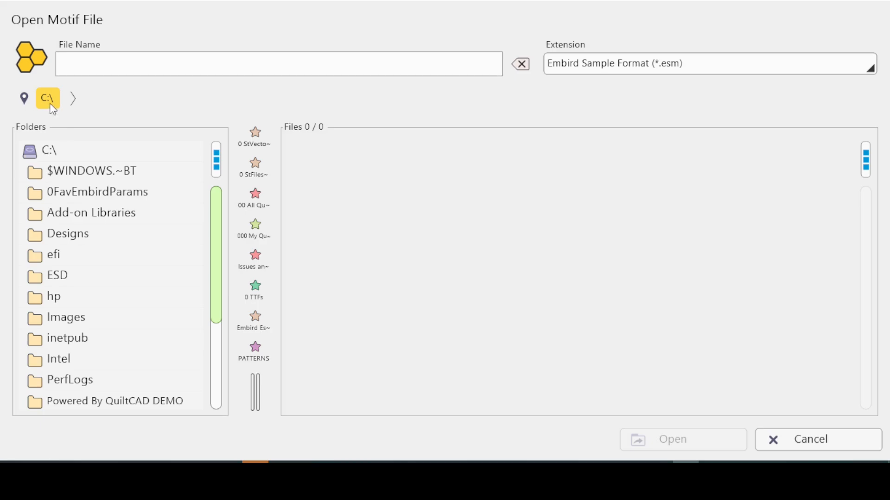
pyautogui.moveTo(221, 272); pyautogui.dragTo(195, 367)
pyautogui.click(55, 374)
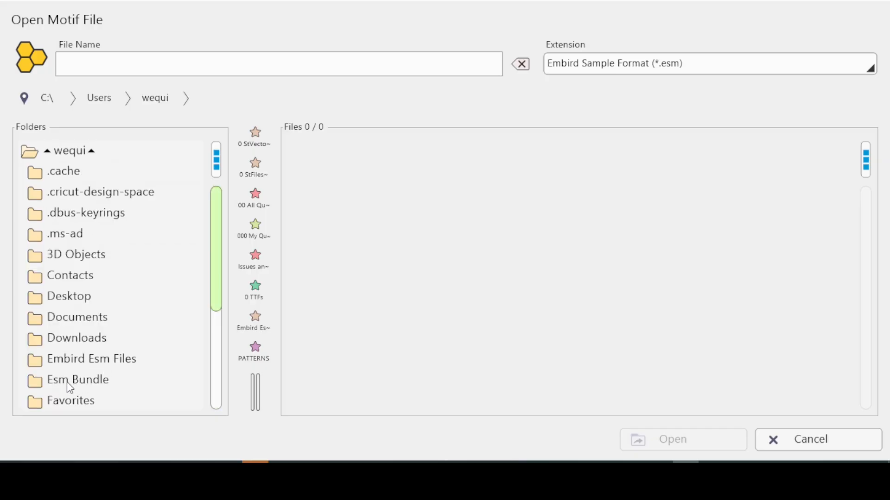
pyautogui.doubleClick(69, 384)
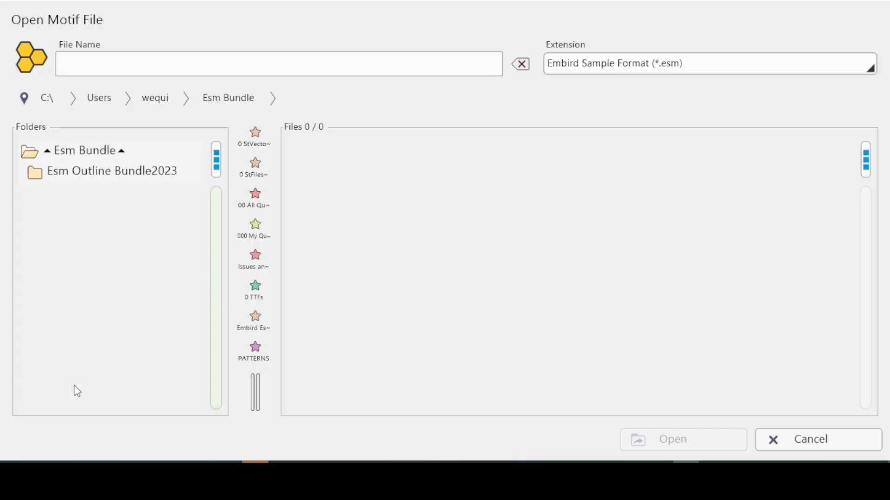
pyautogui.doubleClick(93, 173)
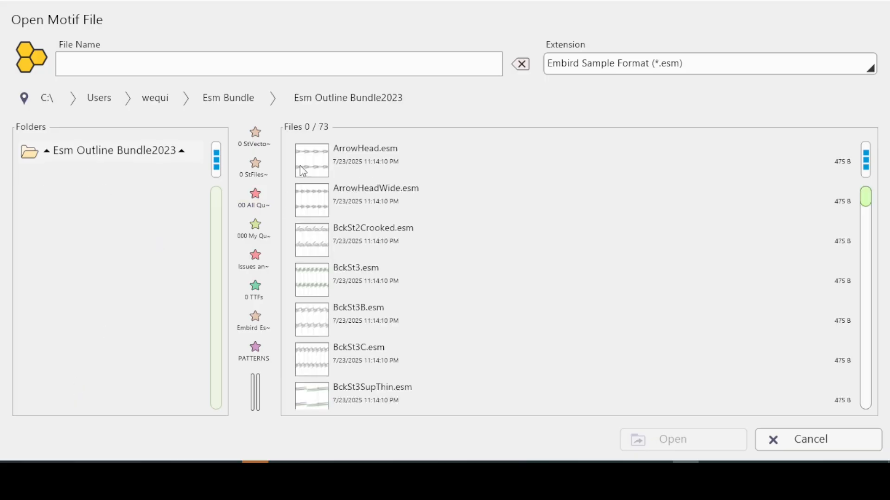
pyautogui.click(316, 156)
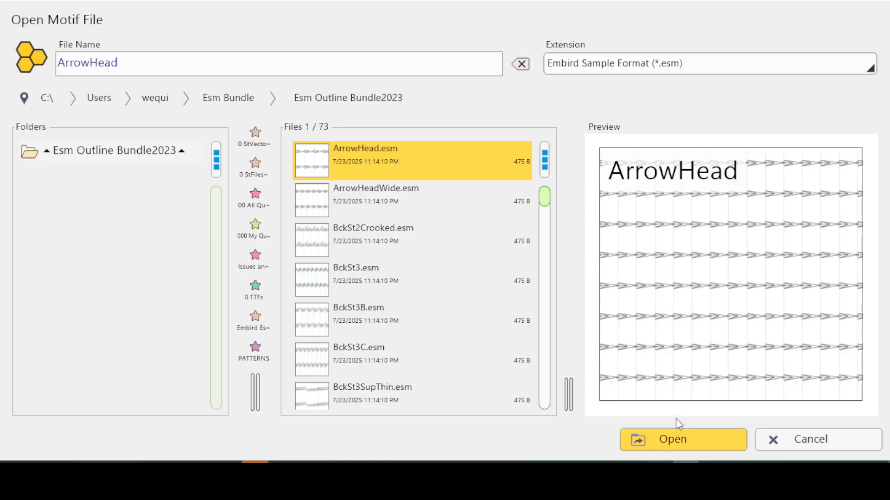
pyautogui.click(677, 437)
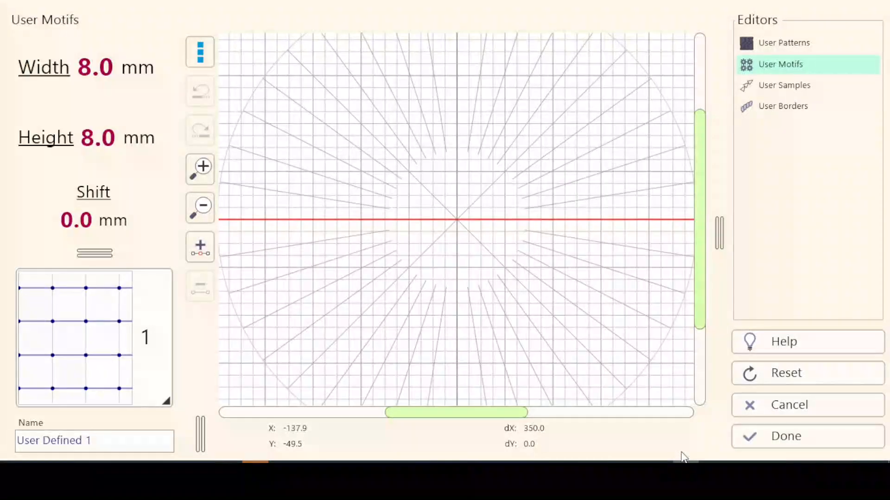
# Step: Load BckSt6.esm from the Esm Outline Bundle2023 folder into user motif slot 2
pyautogui.click(160, 395)
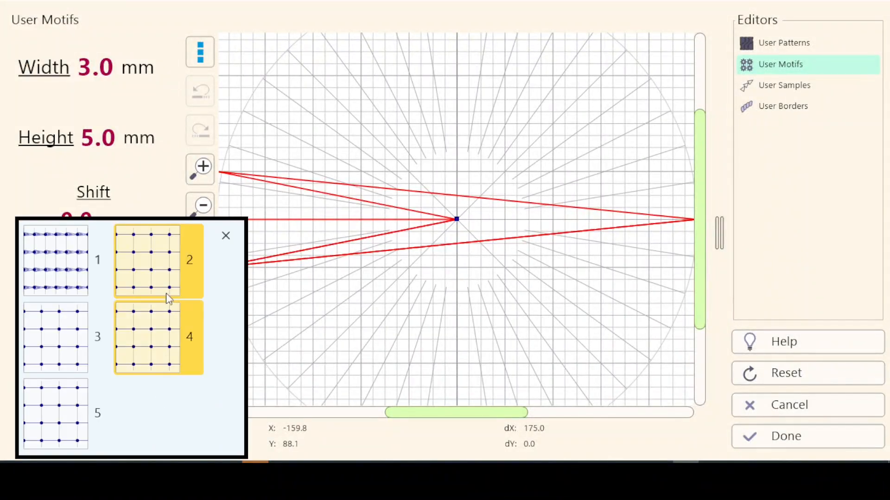
pyautogui.click(155, 267)
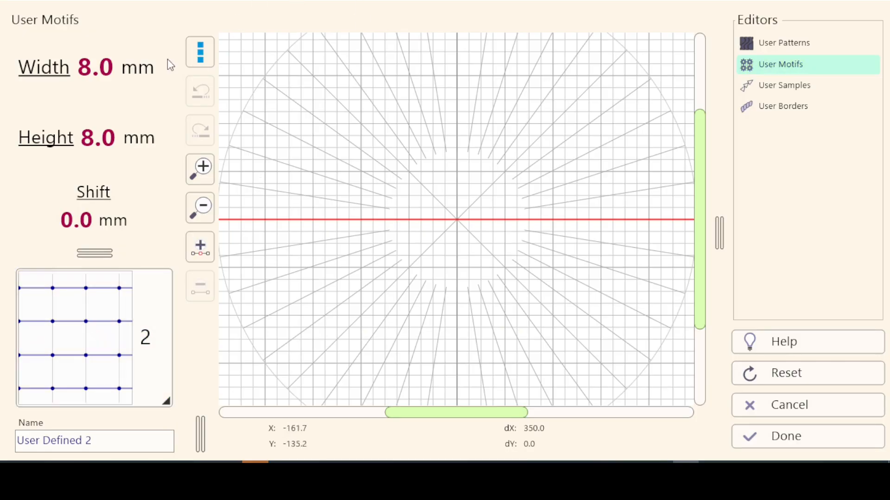
pyautogui.click(200, 52)
pyautogui.click(272, 157)
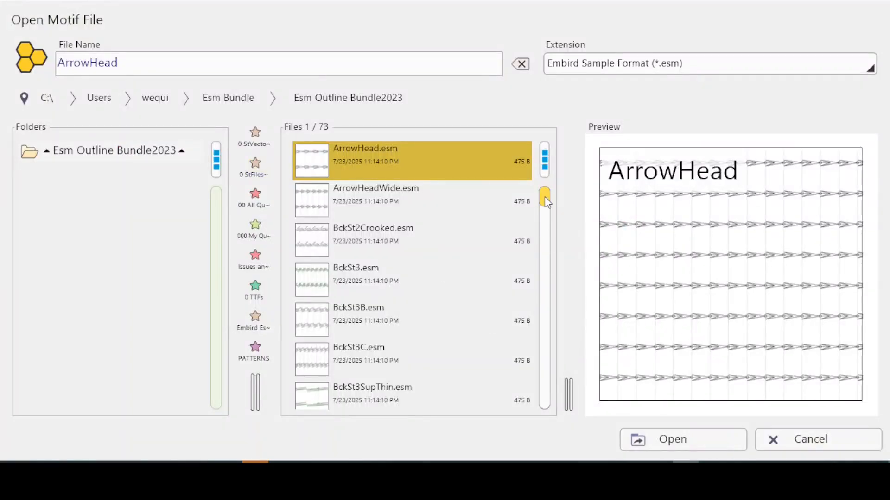
pyautogui.scroll(-2, 543, 198)
pyautogui.moveTo(546, 219); pyautogui.dragTo(522, 392)
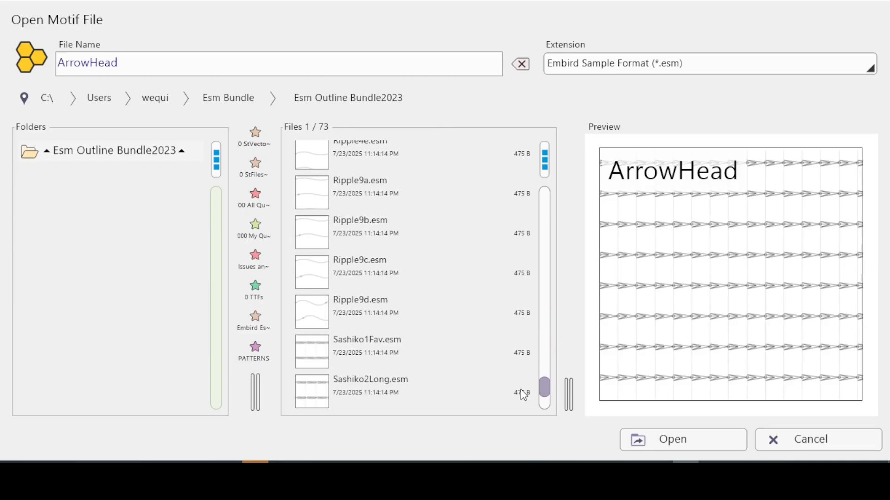
pyautogui.moveTo(546, 393); pyautogui.dragTo(526, 229)
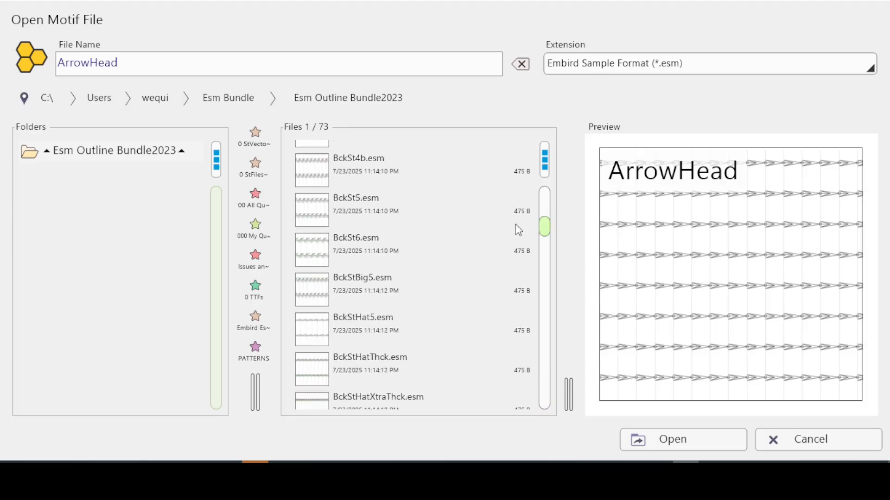
pyautogui.click(312, 258)
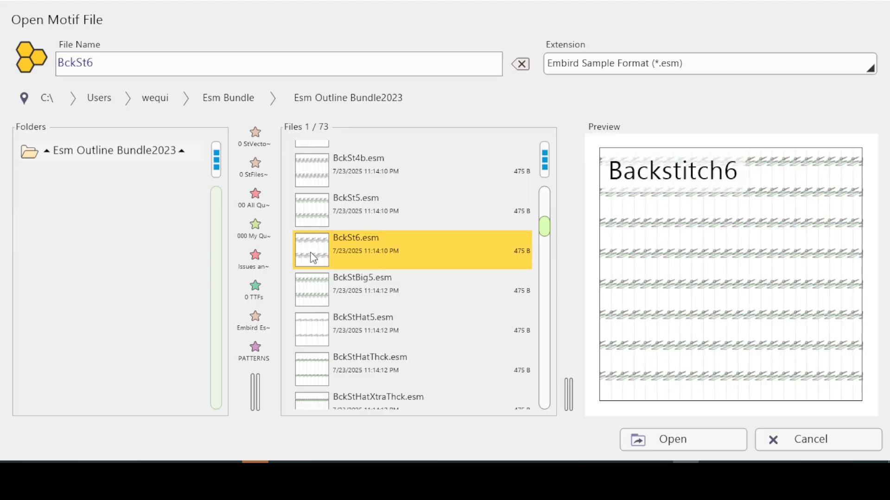
pyautogui.click(675, 438)
# Step: Load Flames.esm from the same folder into user motif slot 3 and accept the user motifs
pyautogui.click(153, 384)
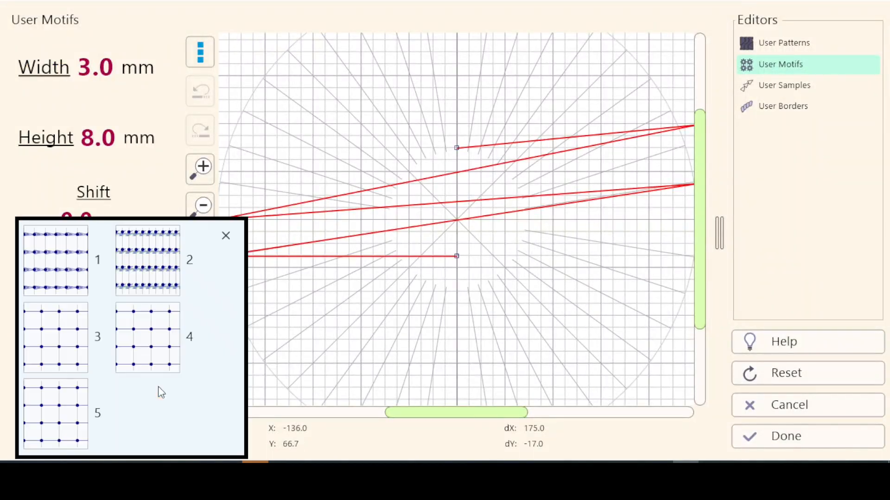
pyautogui.click(79, 331)
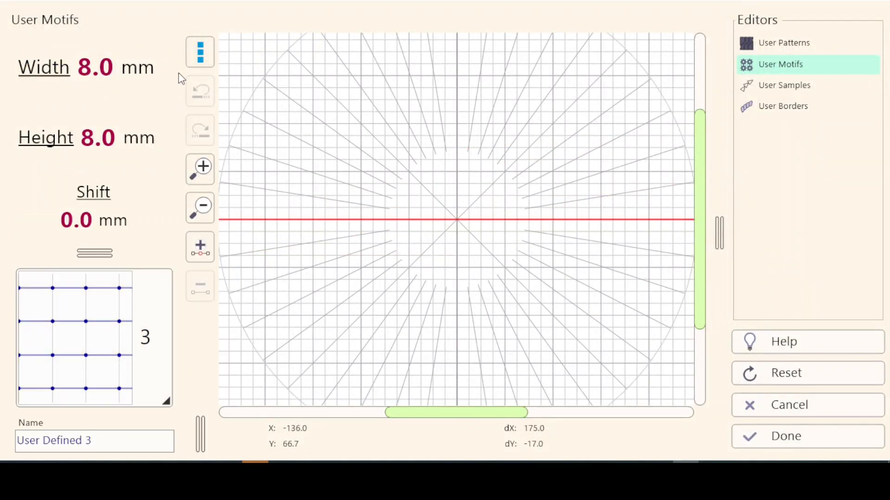
pyautogui.click(200, 49)
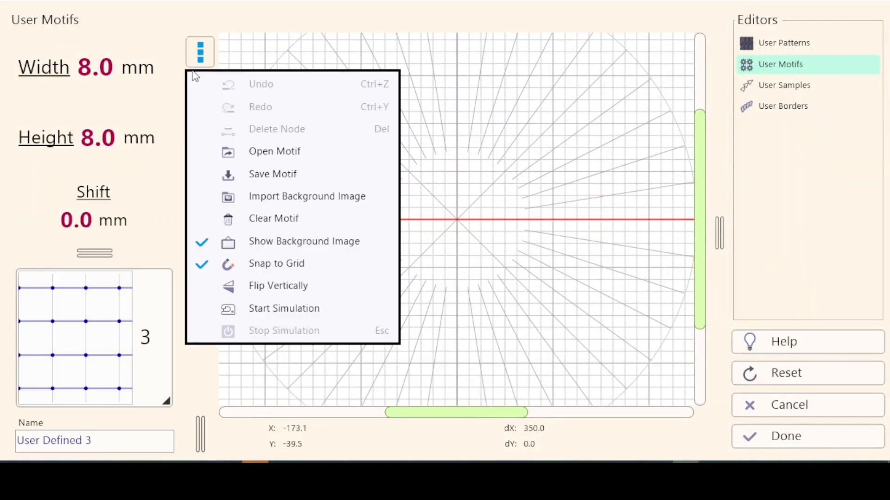
pyautogui.click(272, 153)
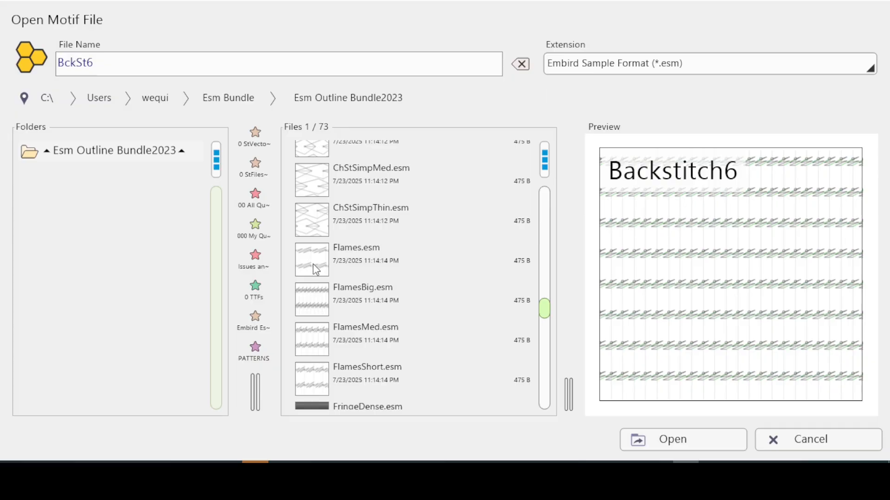
pyautogui.click(313, 263)
pyautogui.click(672, 437)
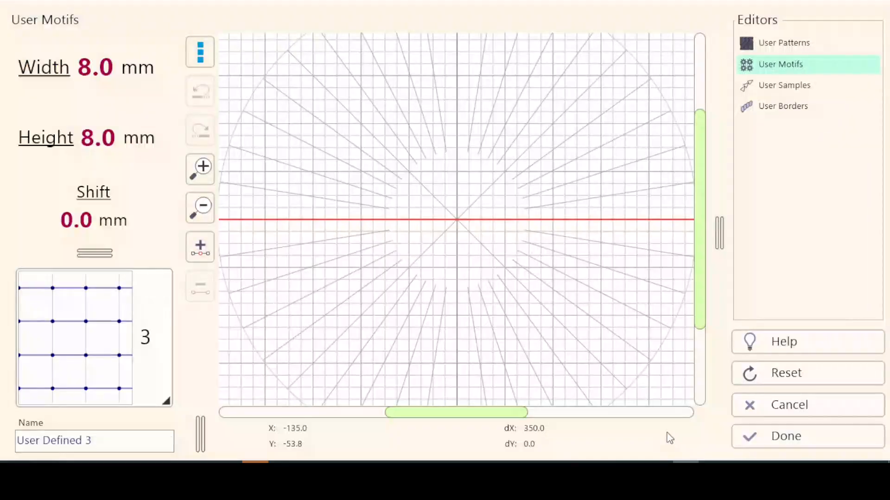
pyautogui.click(780, 428)
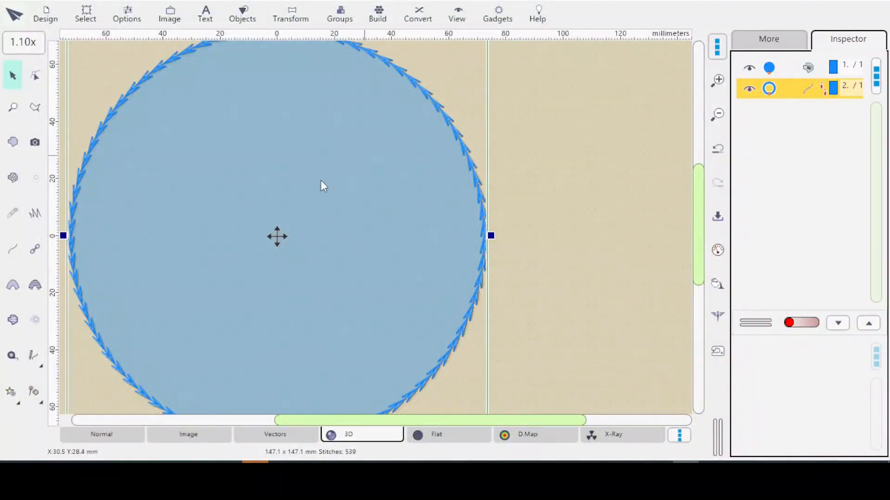
# Step: Set the filled circle's fill mode to Motif and choose the ArrowHead user motif for it
pyautogui.scroll(-2, 340, 174)
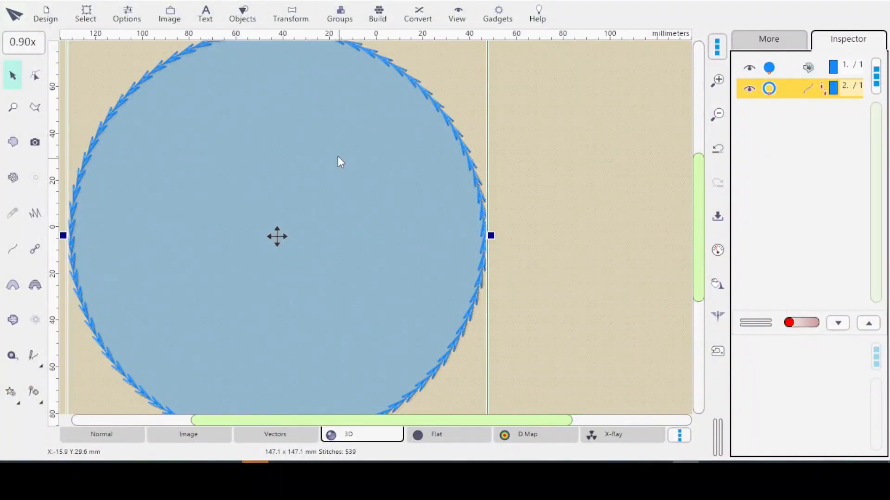
pyautogui.click(799, 70)
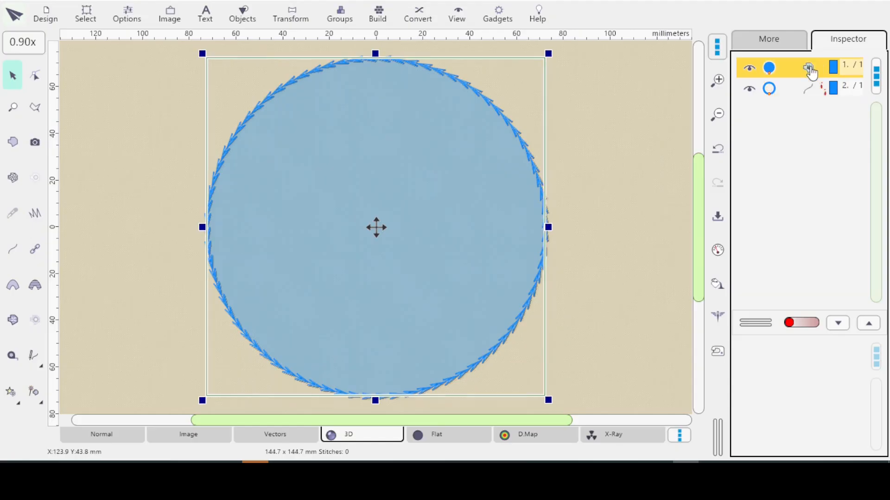
pyautogui.click(717, 249)
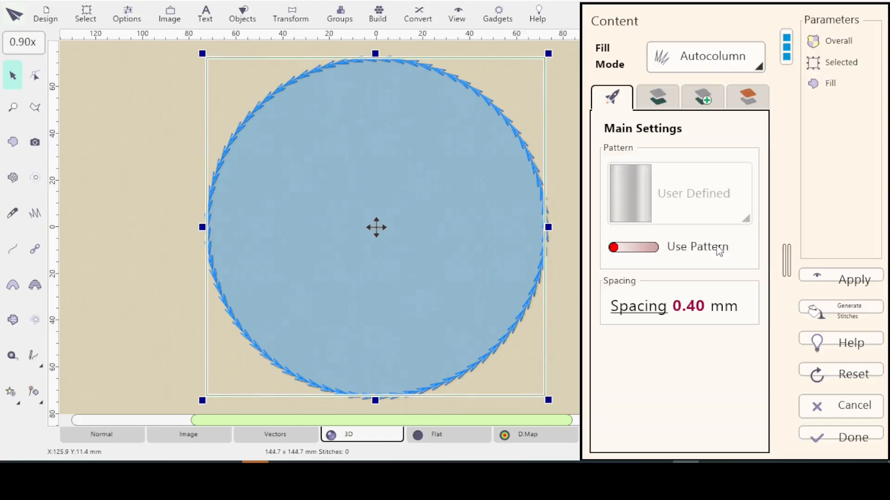
pyautogui.click(751, 67)
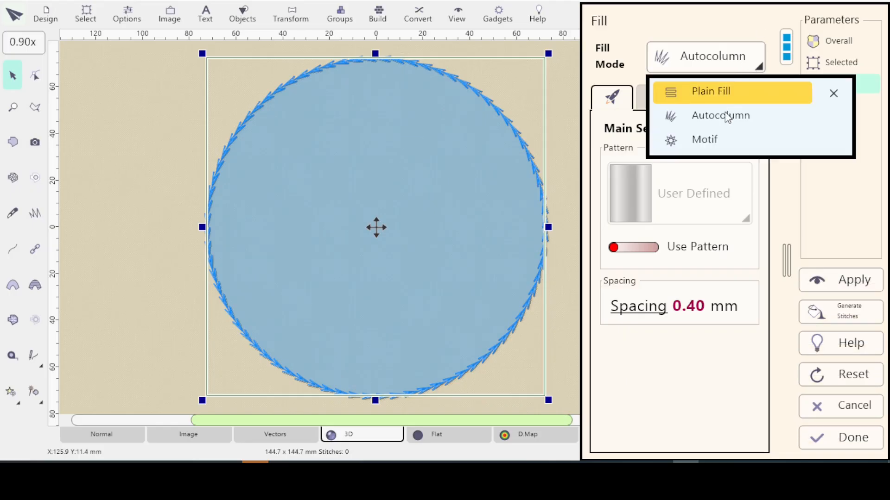
pyautogui.click(716, 147)
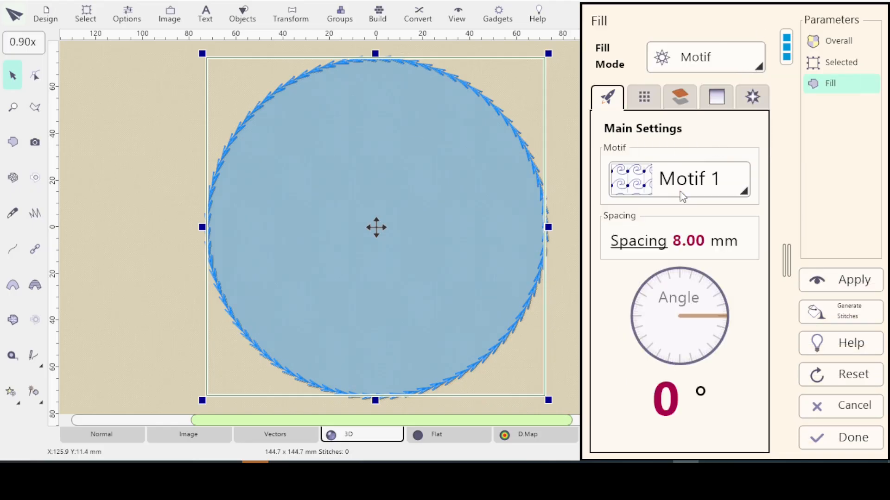
pyautogui.click(739, 194)
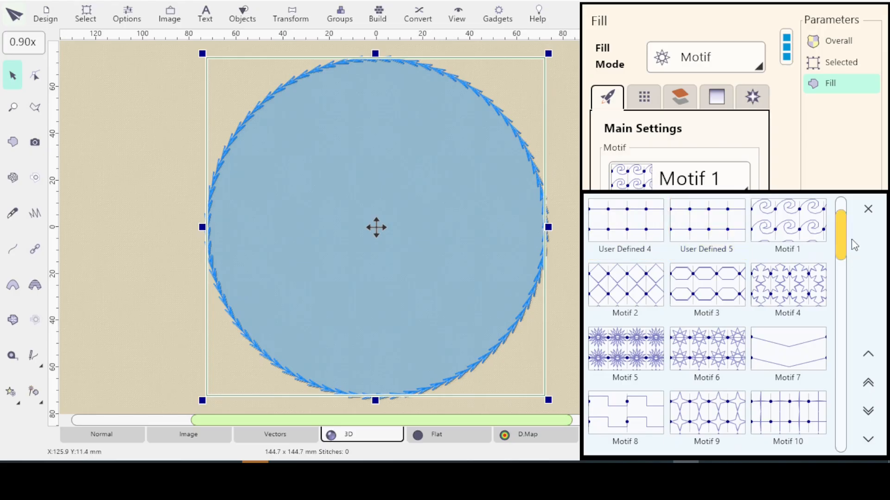
pyautogui.scroll(1, 839, 238)
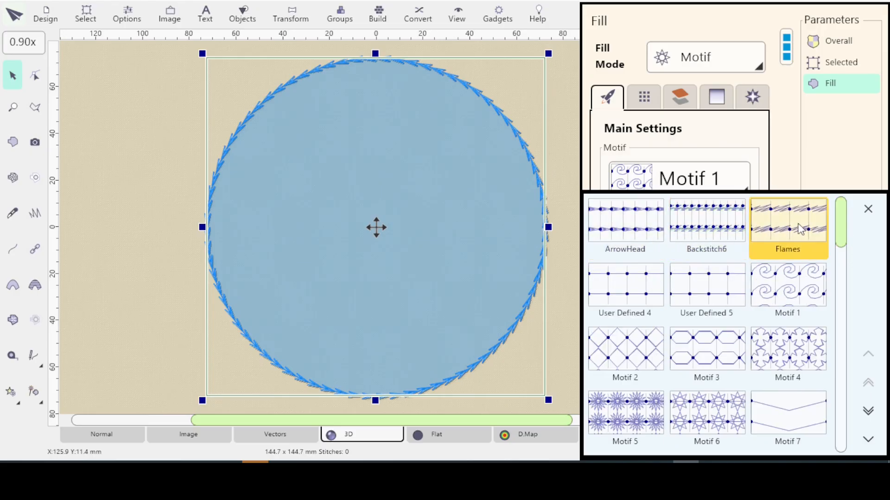
pyautogui.click(629, 229)
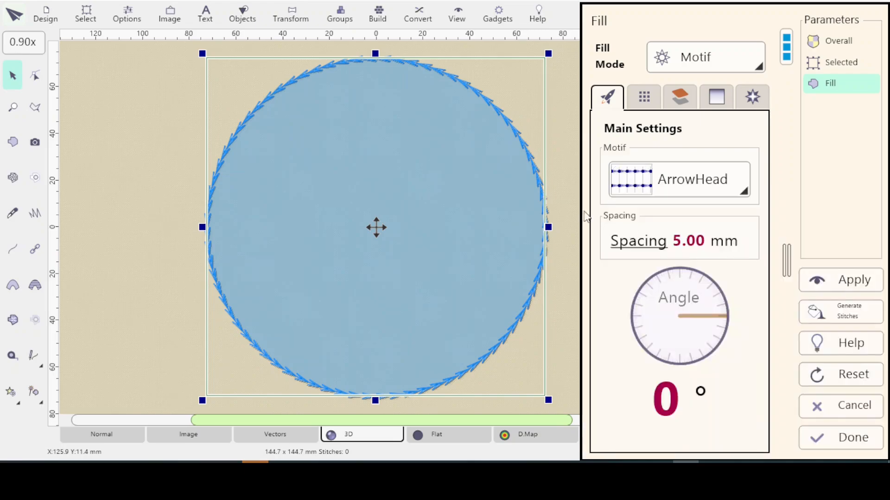
# Step: Set the motif fill's spacing to 20 mm
pyautogui.click(639, 244)
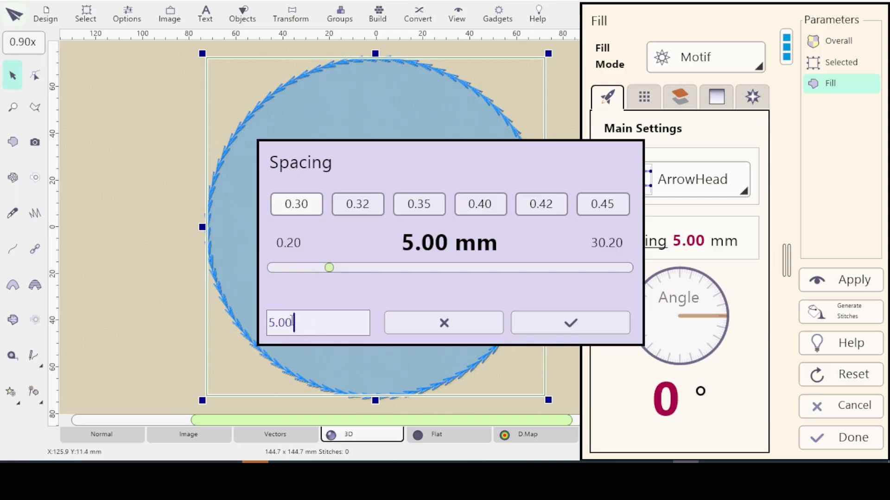
pyautogui.press('BackSpace')
pyautogui.press('BackSpace')
pyautogui.write('20')
pyautogui.click(566, 321)
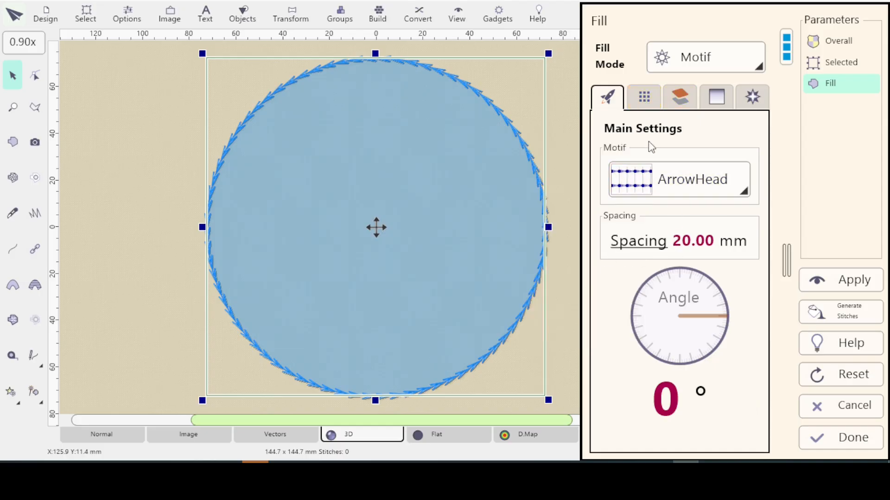
# Step: Set the motif length in the fill's cover layer to 20 mm and apply the parameters to the circle
pyautogui.click(645, 96)
pyautogui.click(681, 98)
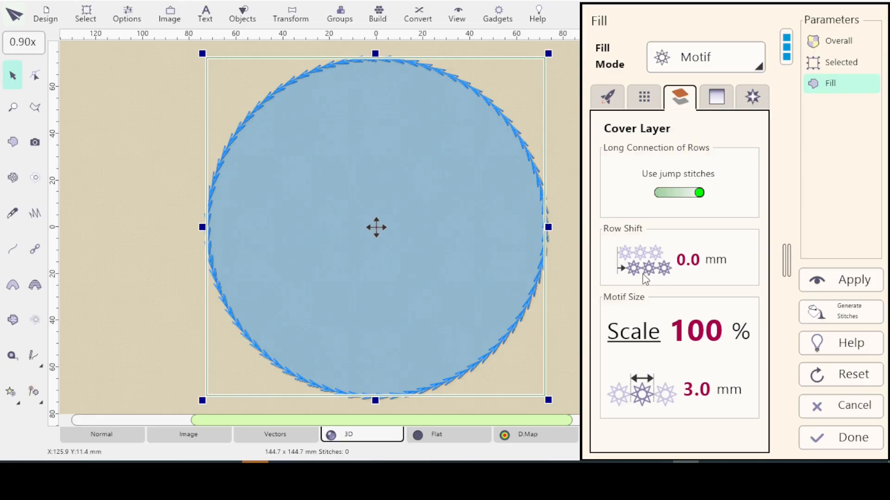
pyautogui.click(643, 397)
pyautogui.press('Delete')
pyautogui.write('20')
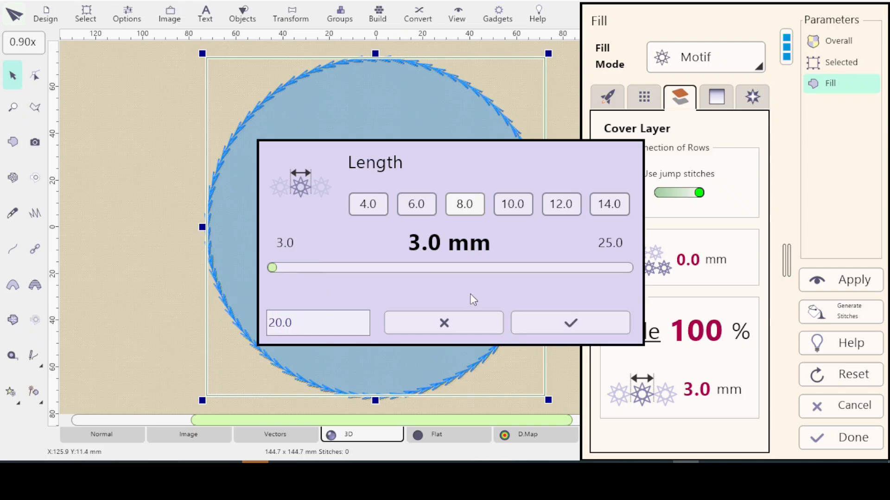
pyautogui.press('Return')
pyautogui.click(820, 282)
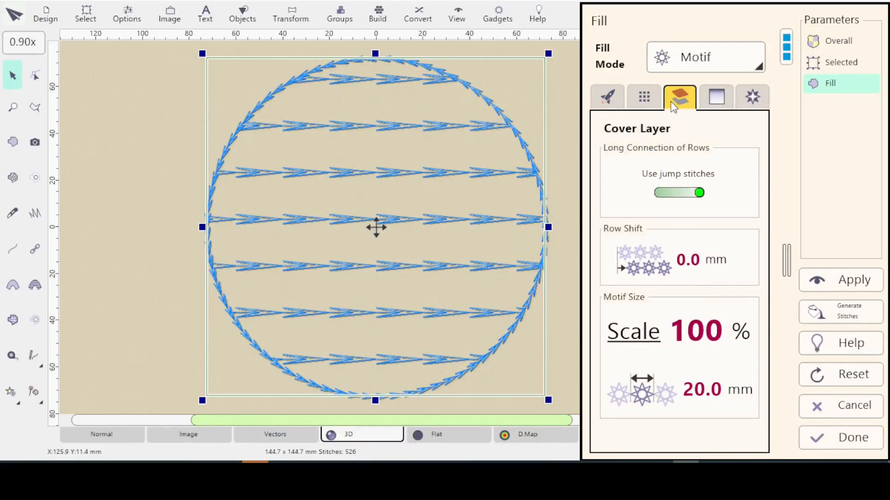
# Step: Set the motif length in the fill's cover layer to 10 mm and apply it to the circle
pyautogui.click(642, 400)
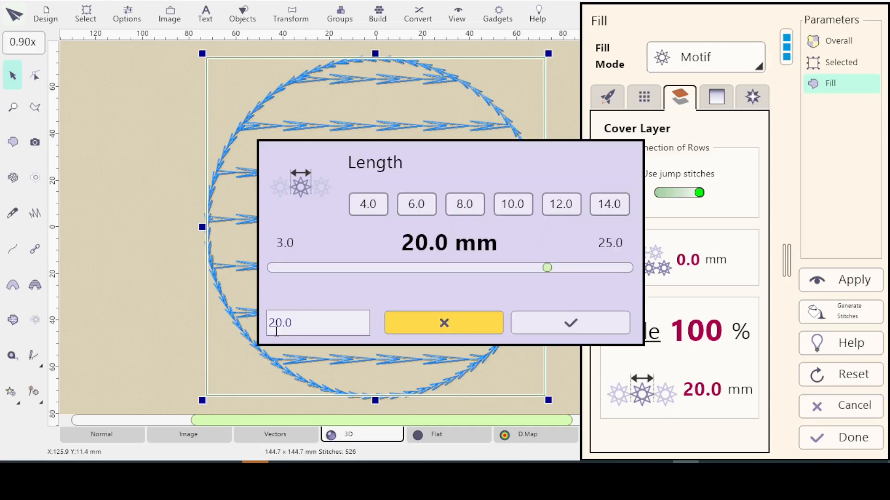
pyautogui.click(512, 204)
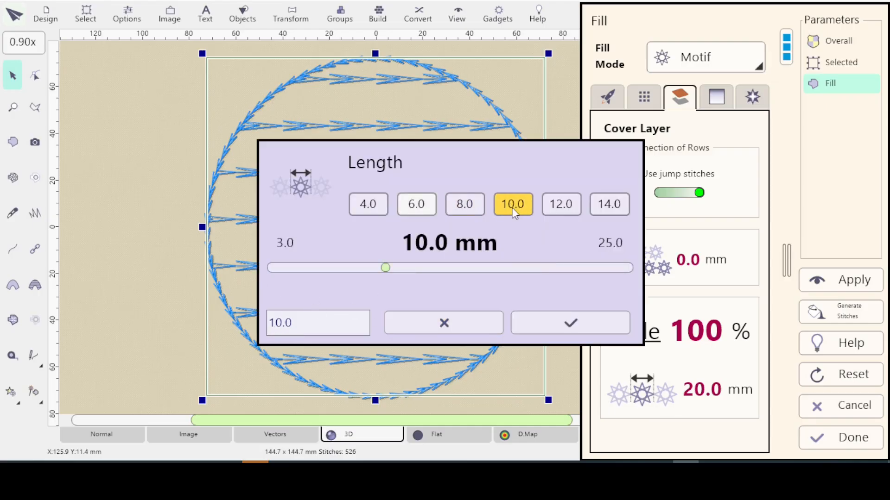
pyautogui.click(570, 320)
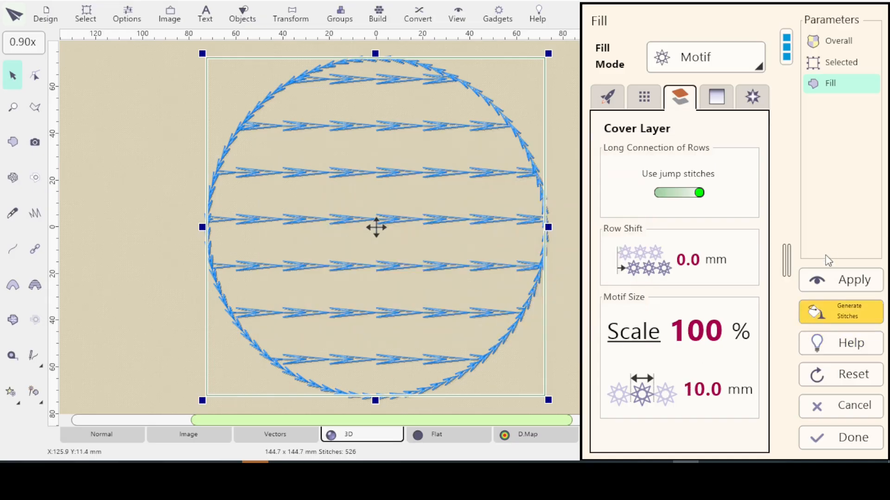
pyautogui.click(847, 280)
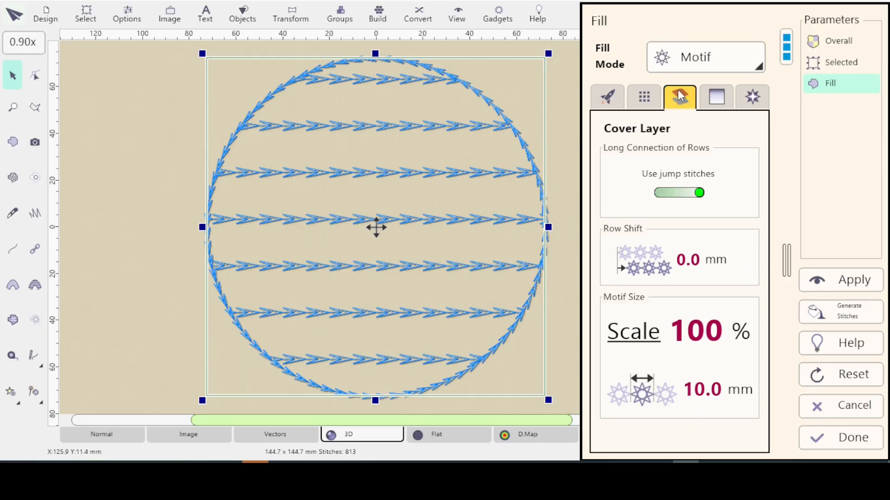
# Step: Give the circle's motif fill a Wave stitch layout with wave properties 19 and -19, and apply it
pyautogui.click(716, 98)
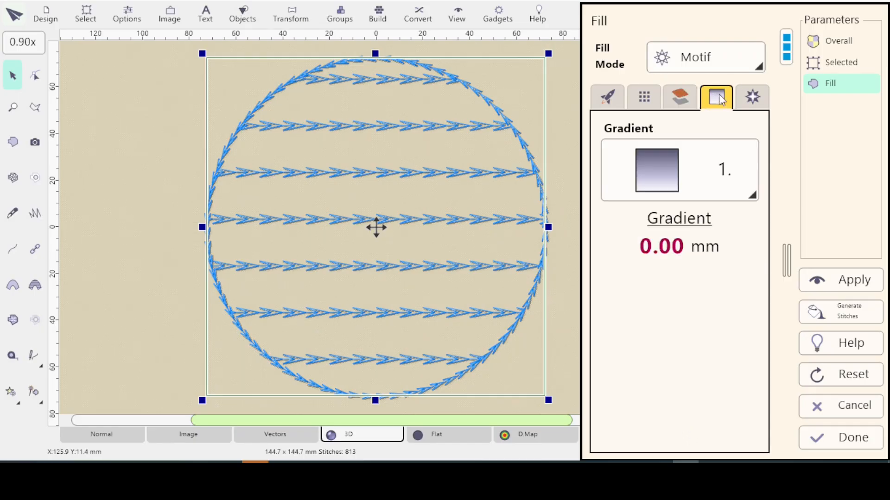
pyautogui.click(678, 101)
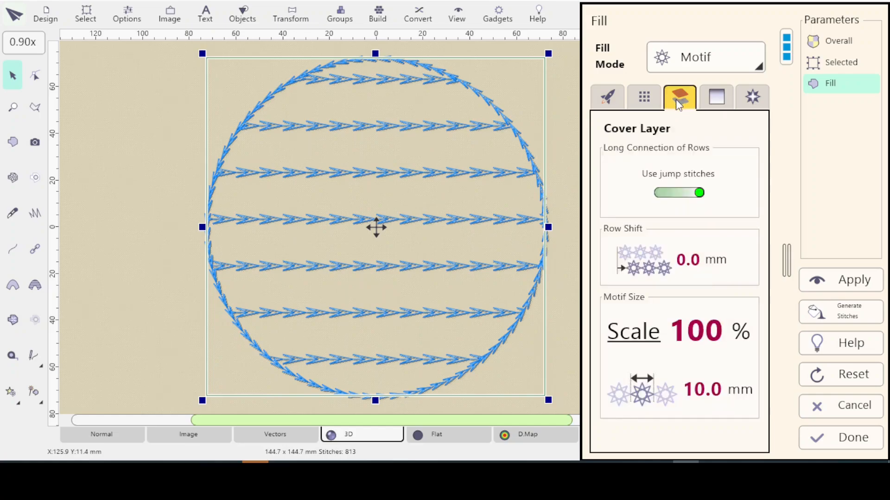
pyautogui.click(752, 97)
pyautogui.click(675, 197)
pyautogui.click(645, 278)
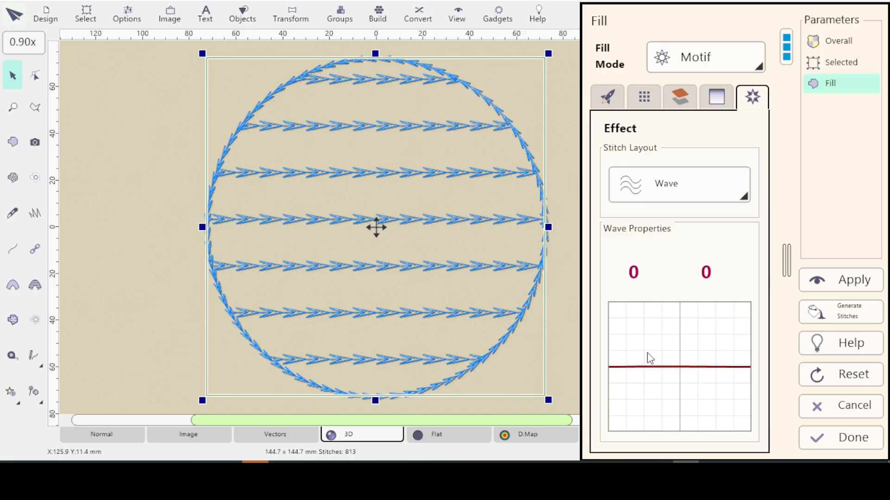
pyautogui.moveTo(650, 358); pyautogui.dragTo(648, 345)
pyautogui.moveTo(727, 371); pyautogui.dragTo(728, 399)
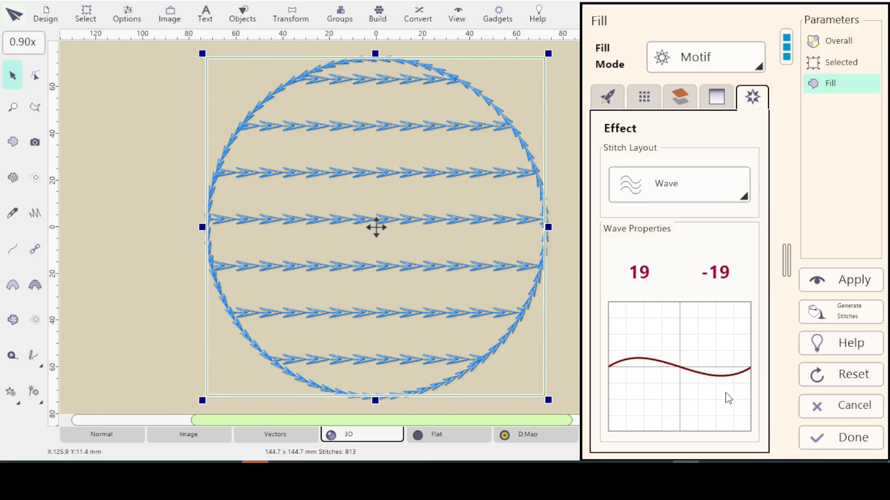
pyautogui.click(844, 280)
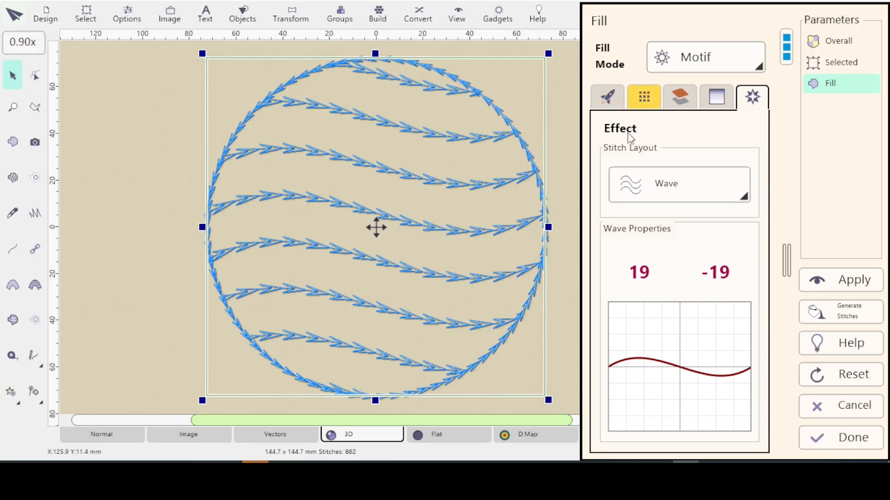
# Step: Change the circle's fill motif to the Backstitch6 user motif, then apply and accept the fill parameters
pyautogui.click(607, 97)
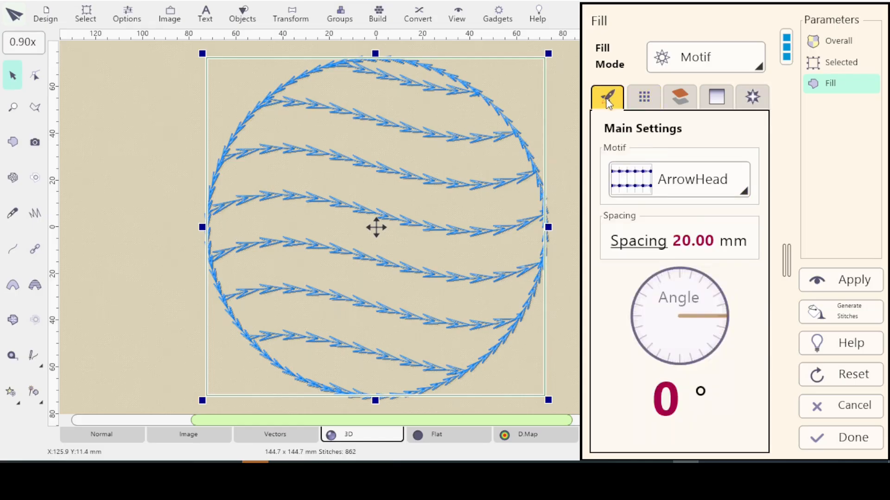
pyautogui.click(708, 185)
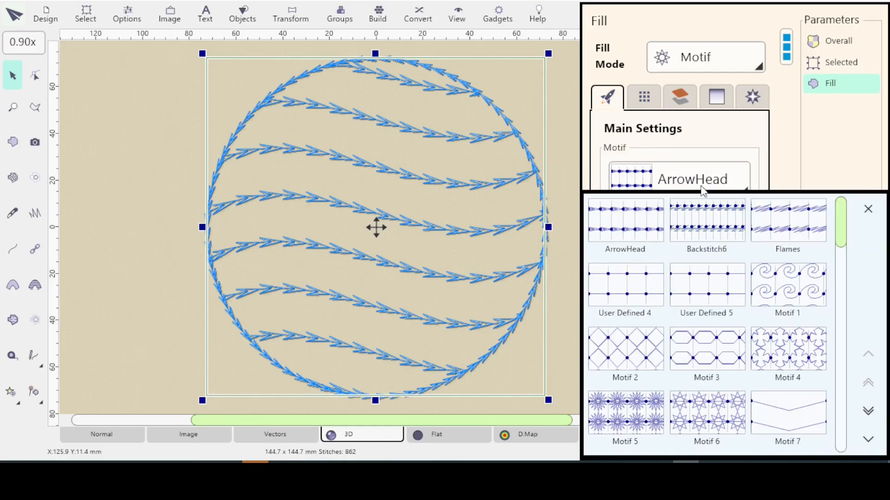
pyautogui.click(716, 226)
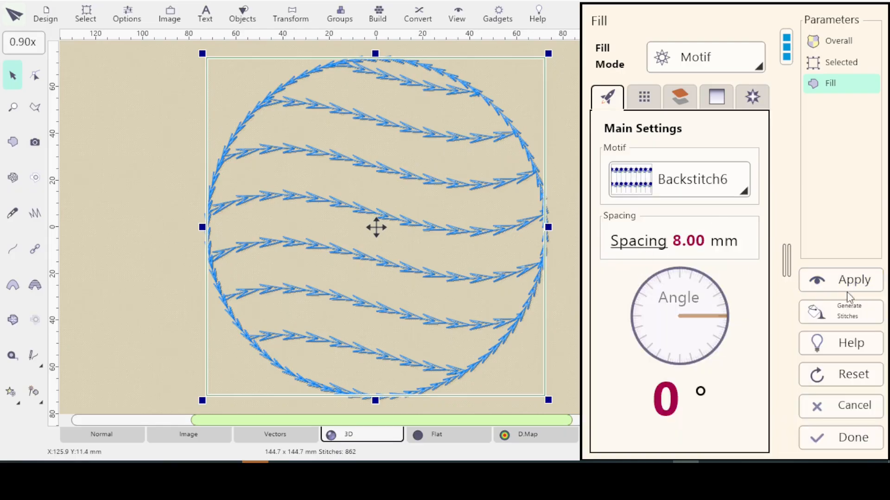
pyautogui.click(834, 279)
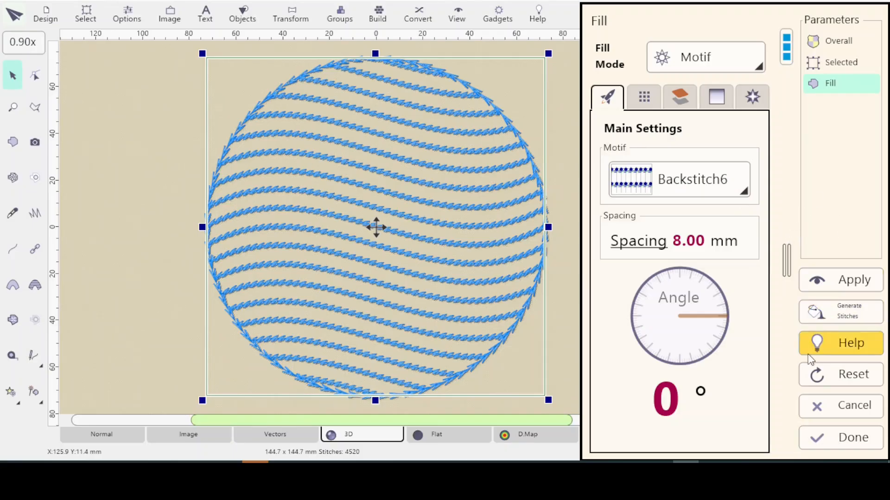
pyautogui.click(846, 436)
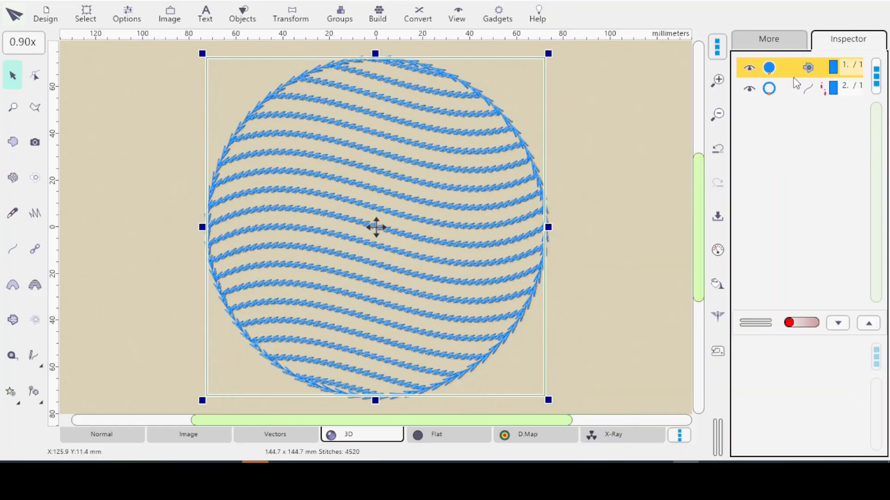
# Step: Set the outline circle's sample to NeedlesOneSided and apply it
pyautogui.click(820, 88)
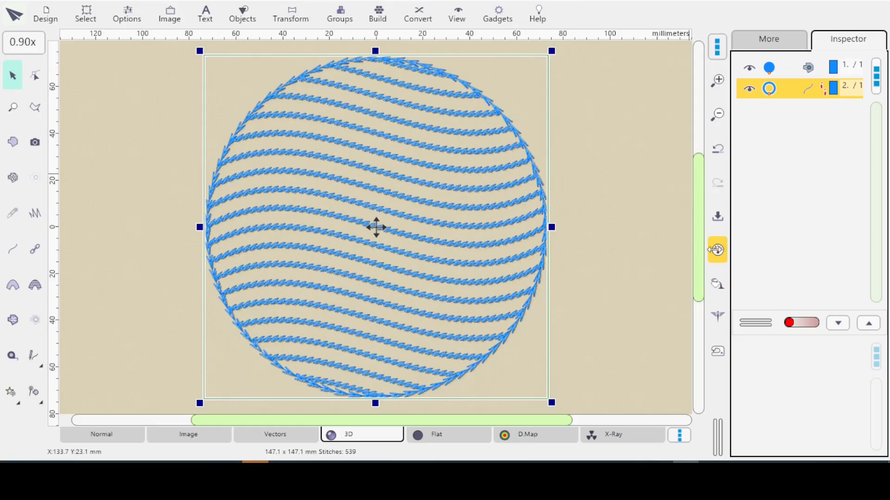
pyautogui.click(717, 251)
pyautogui.click(742, 246)
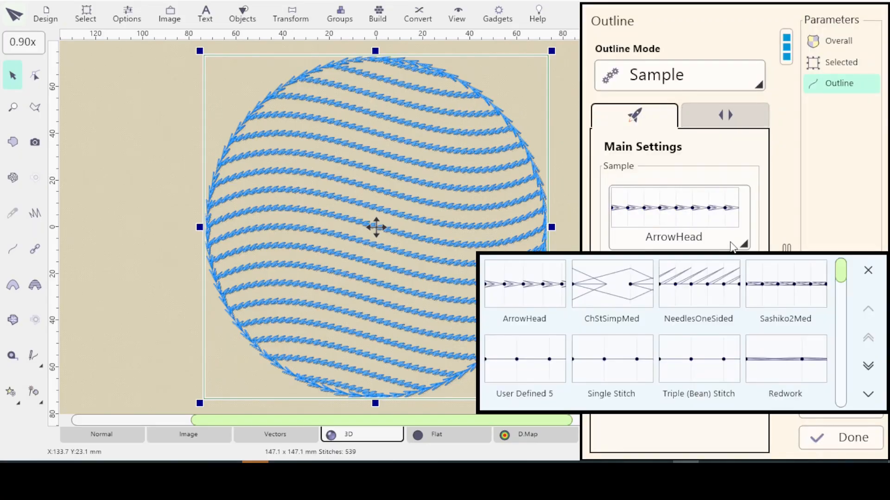
pyautogui.click(698, 292)
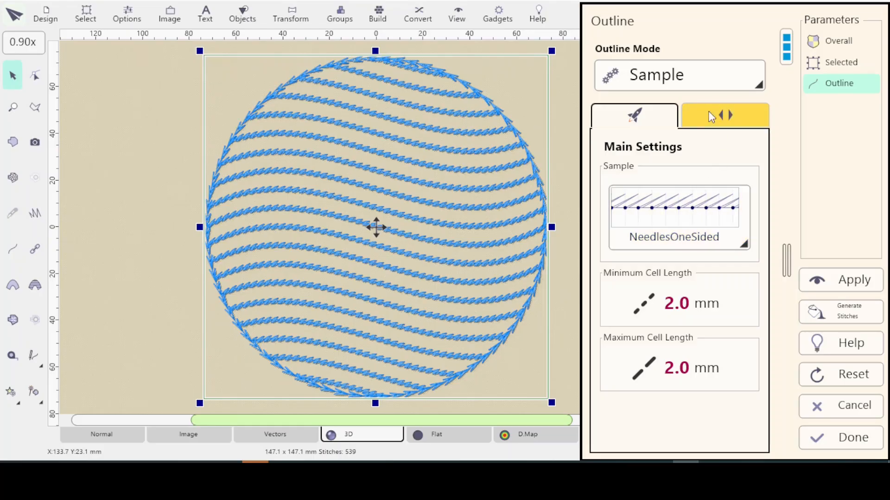
pyautogui.click(723, 114)
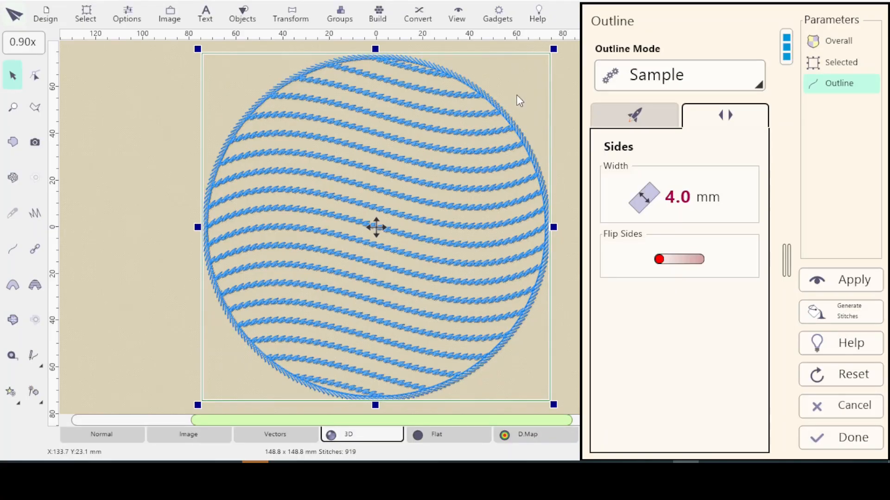
pyautogui.scroll(5, 506, 384)
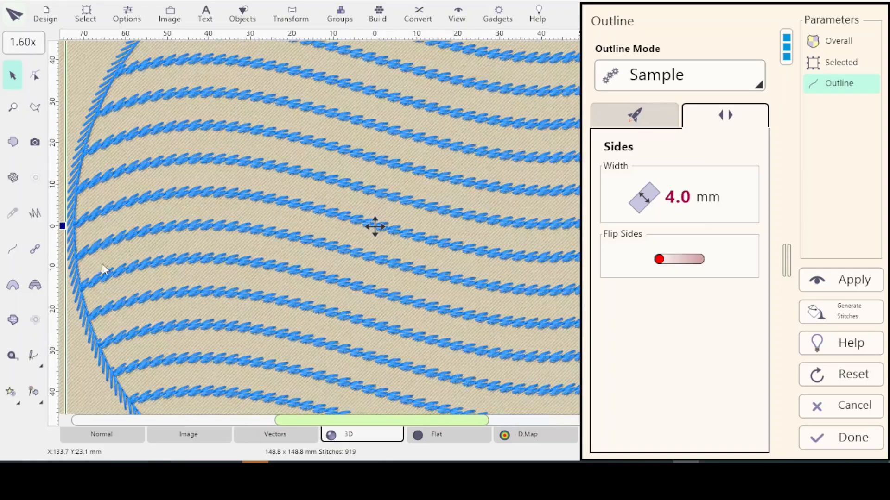
pyautogui.moveTo(112, 295); pyautogui.dragTo(340, 242)
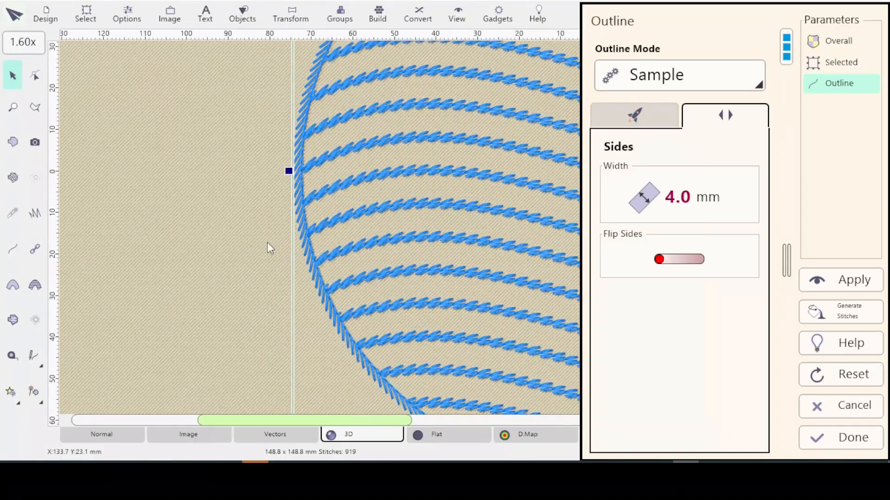
pyautogui.scroll(1, 282, 250)
pyautogui.scroll(4, 282, 256)
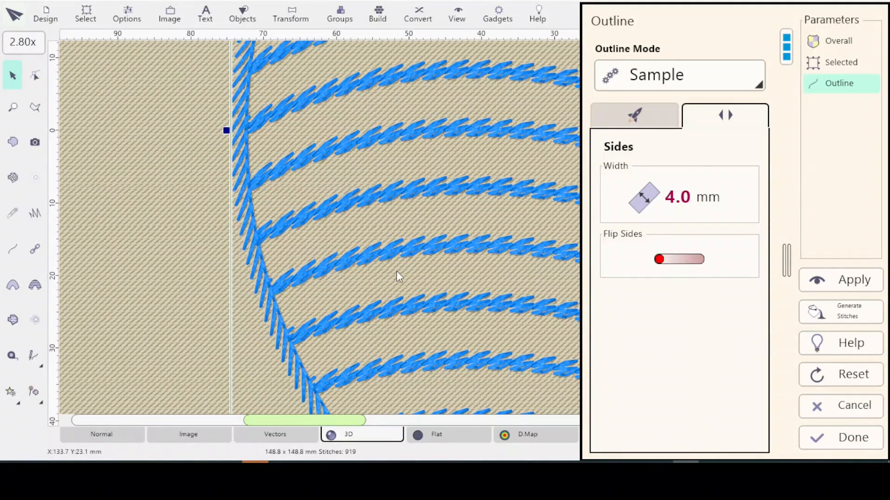
pyautogui.click(645, 199)
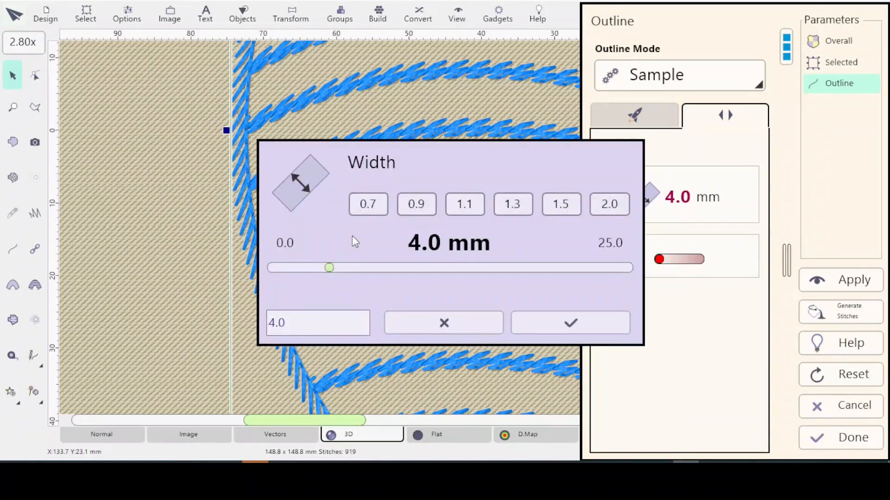
pyautogui.click(277, 323)
pyautogui.press('BackSpace')
pyautogui.click(471, 323)
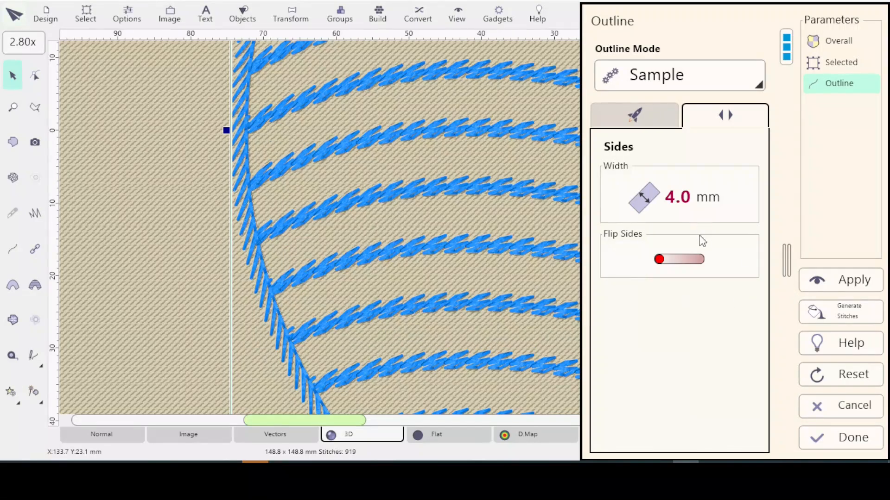
# Step: Accept the outline parameters and open the NeedlesOneSided sample in slot 3 of the user sample editor
pyautogui.click(844, 436)
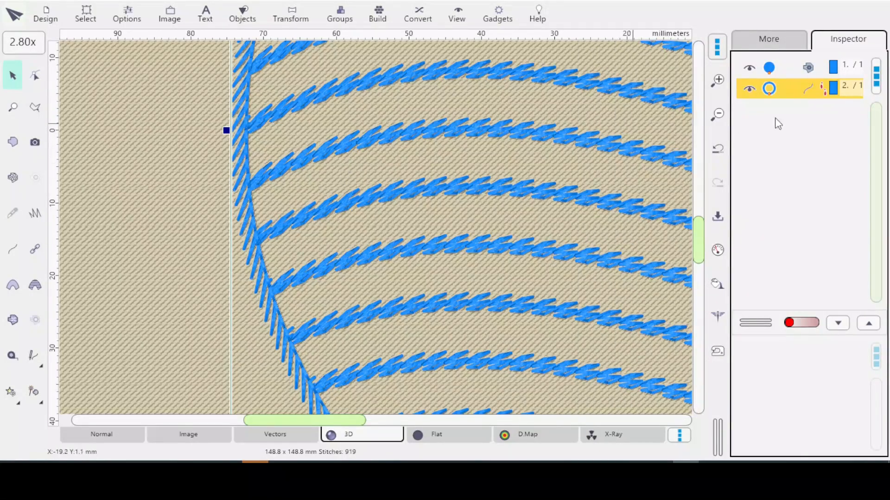
pyautogui.click(494, 18)
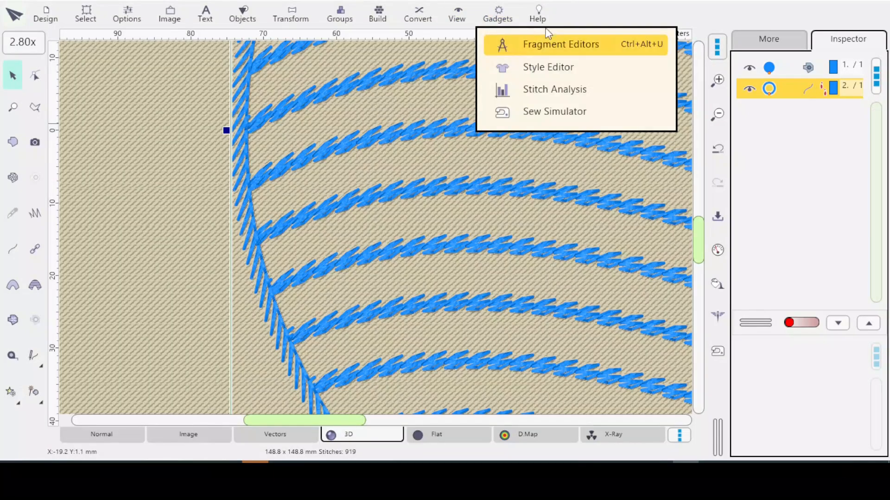
pyautogui.click(541, 44)
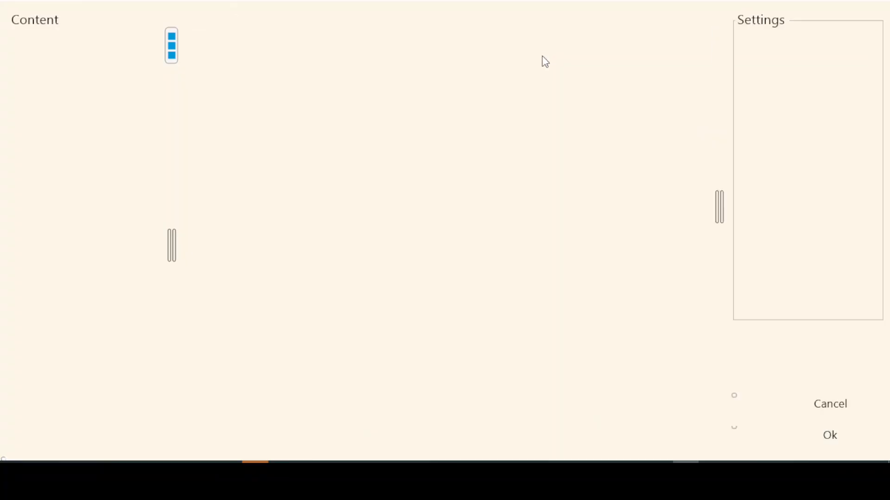
pyautogui.click(786, 87)
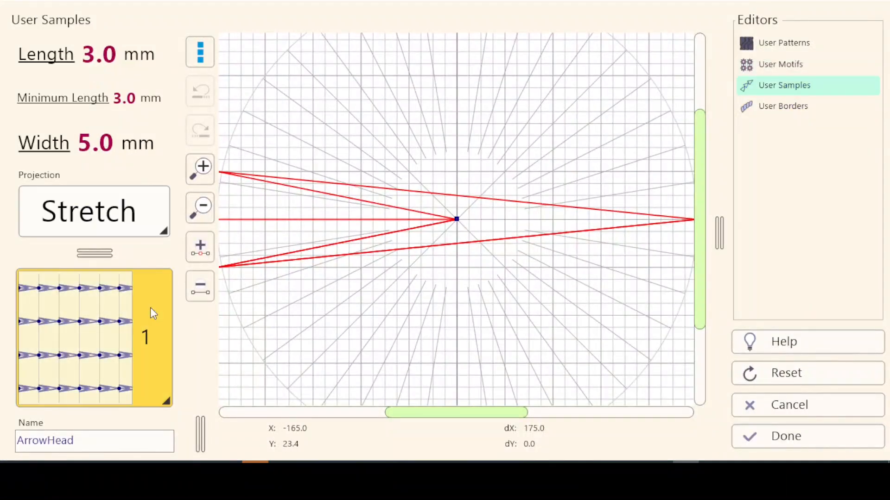
pyautogui.click(144, 352)
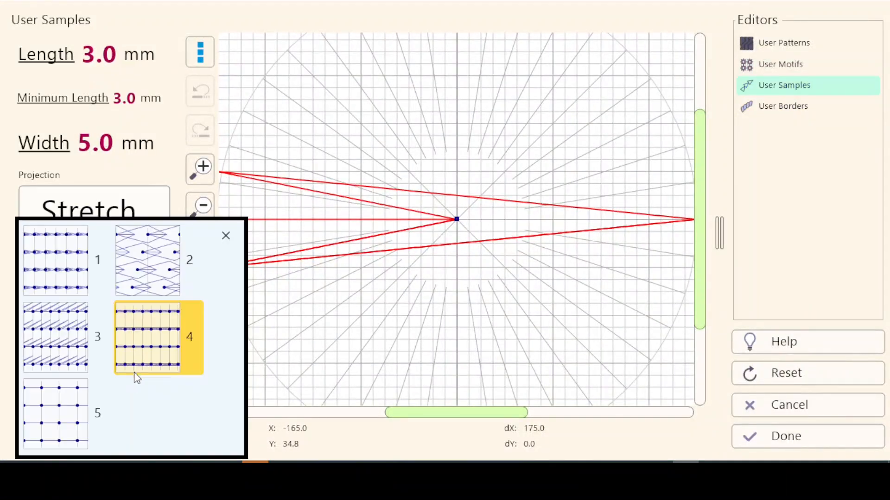
pyautogui.click(58, 352)
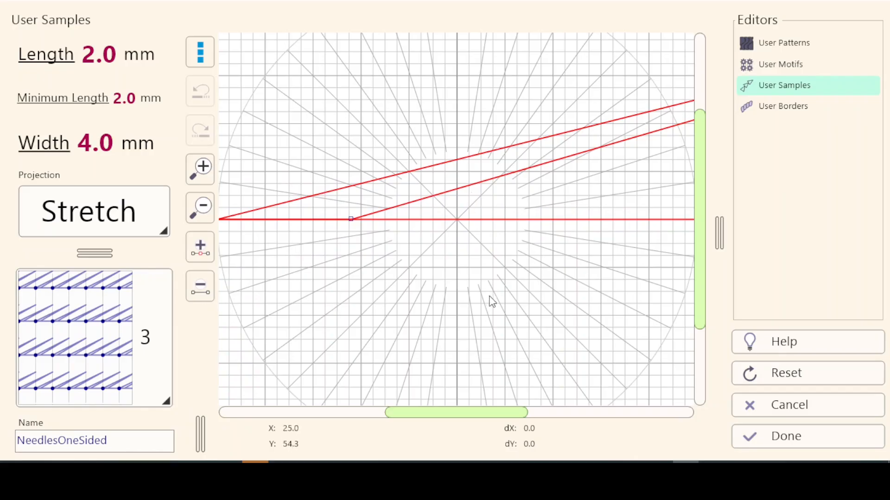
# Step: Insert a node on each of the sample's two long slanted lines, directly above the baseline's end node
pyautogui.click(203, 207)
pyautogui.click(203, 208)
pyautogui.click(202, 207)
pyautogui.click(202, 208)
pyautogui.click(203, 209)
pyautogui.click(204, 215)
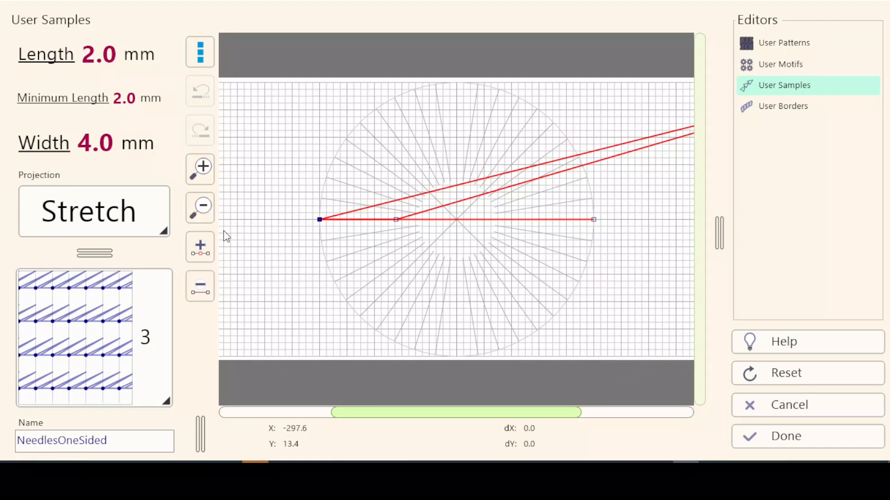
pyautogui.moveTo(470, 416); pyautogui.dragTo(533, 417)
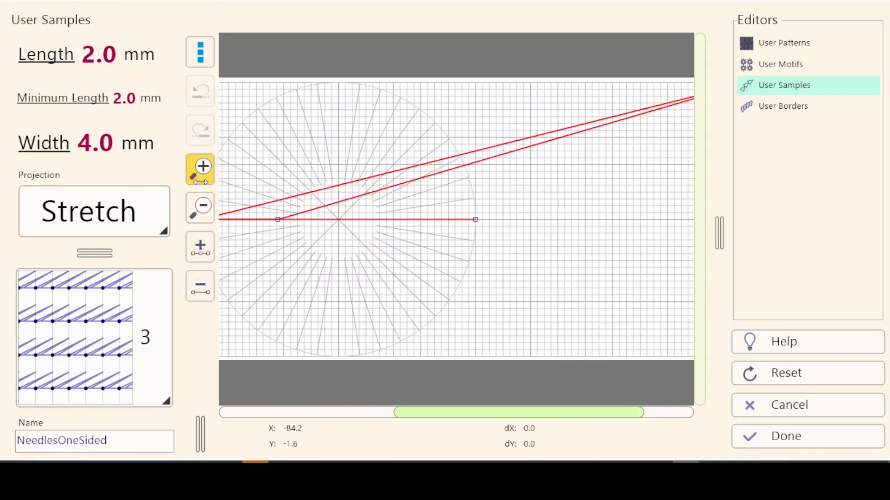
pyautogui.click(203, 209)
pyautogui.click(203, 210)
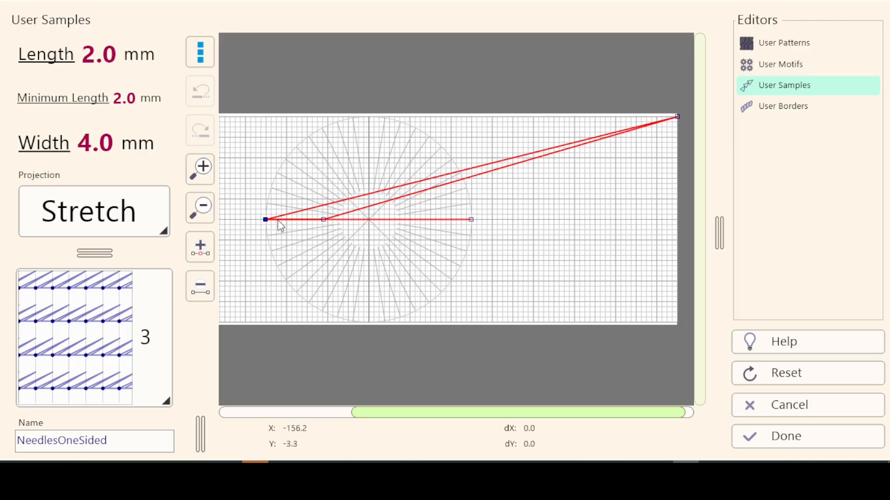
pyautogui.click(477, 166)
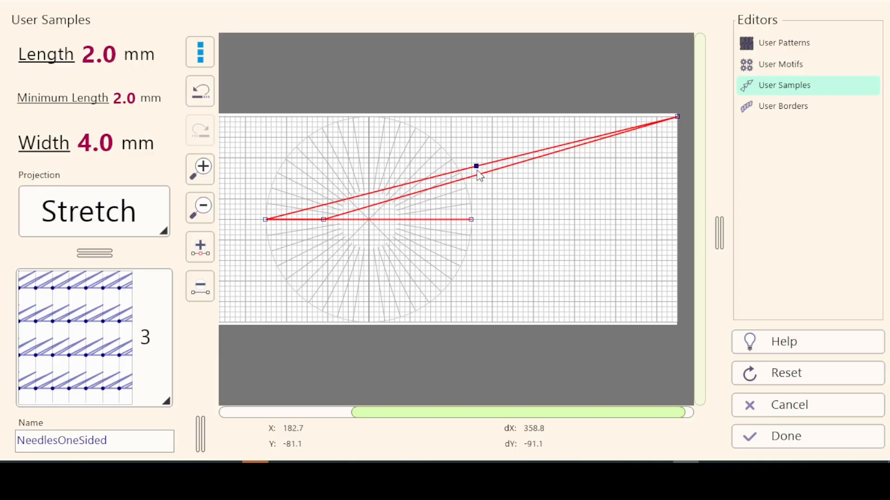
pyautogui.moveTo(478, 171); pyautogui.dragTo(478, 176)
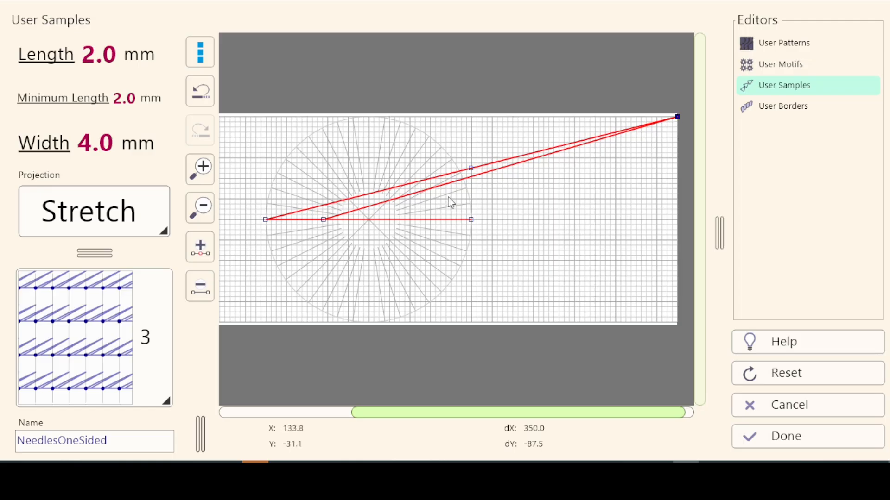
pyautogui.click(472, 177)
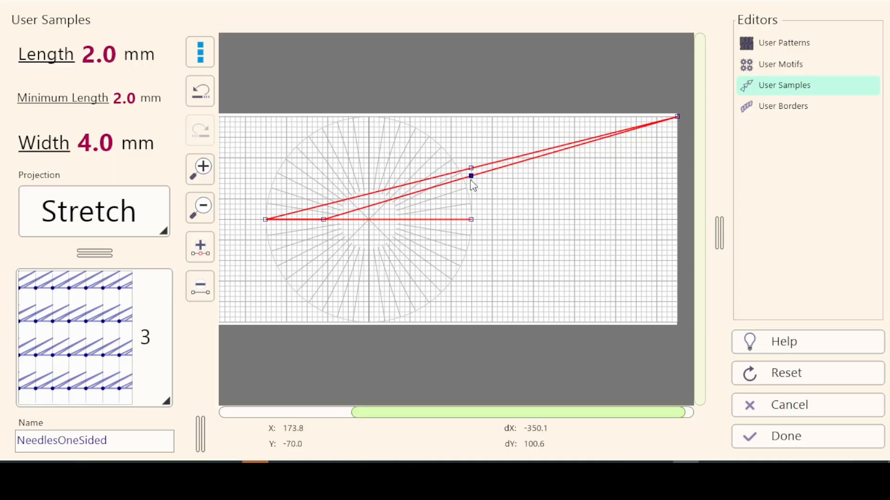
# Step: Delete the middle node on the lower slanted line and insert it again directly below the upper line's middle node
pyautogui.press('Delete')
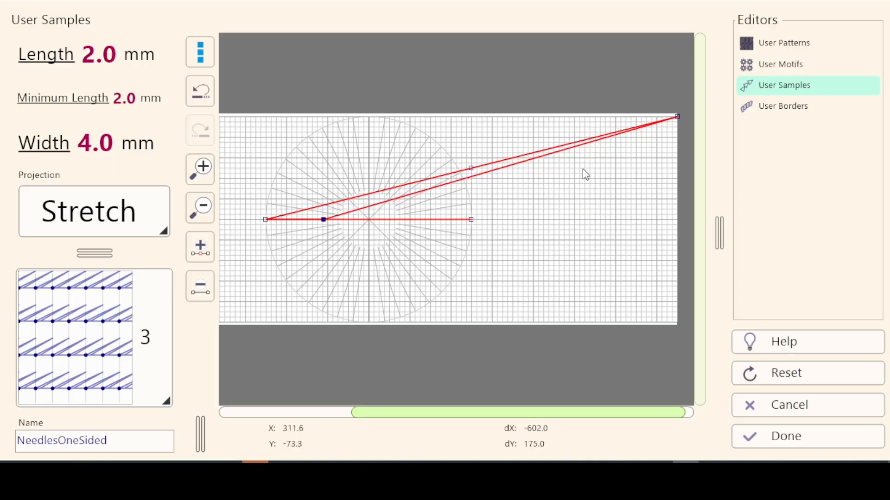
pyautogui.click(677, 116)
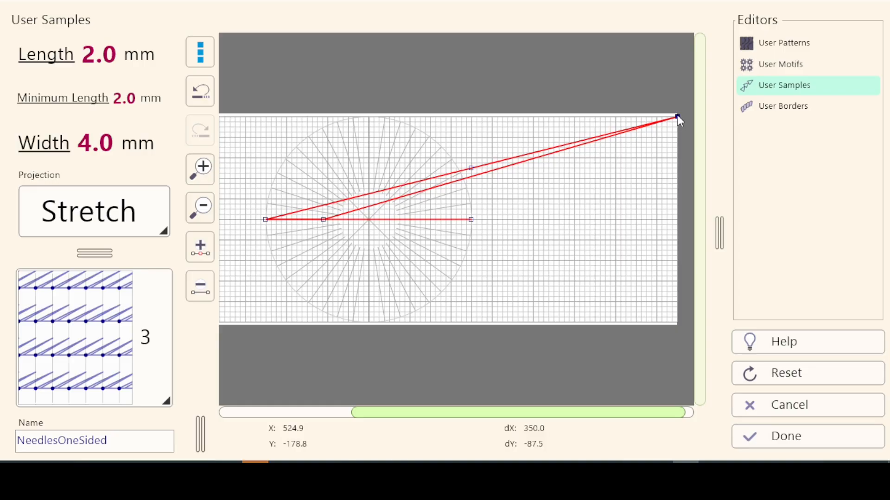
pyautogui.click(472, 177)
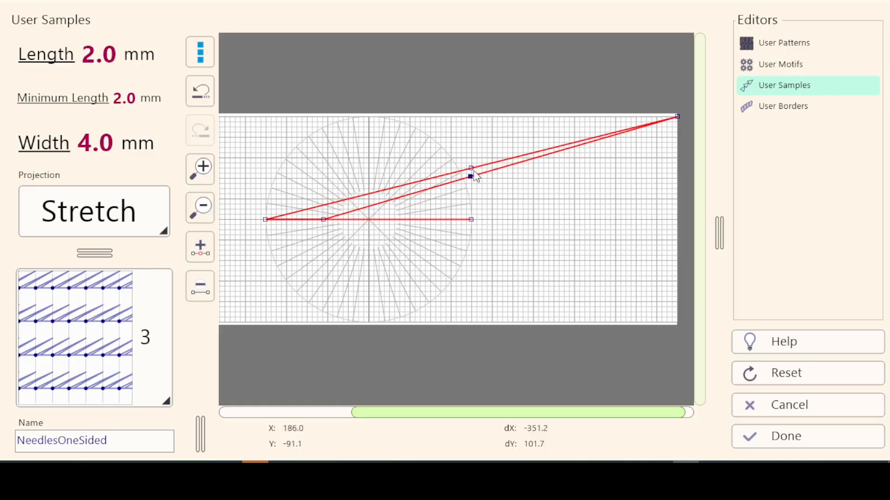
# Step: Turn off Snap to Grid and move the lower slanted line's middle node into line with the node above it
pyautogui.click(202, 168)
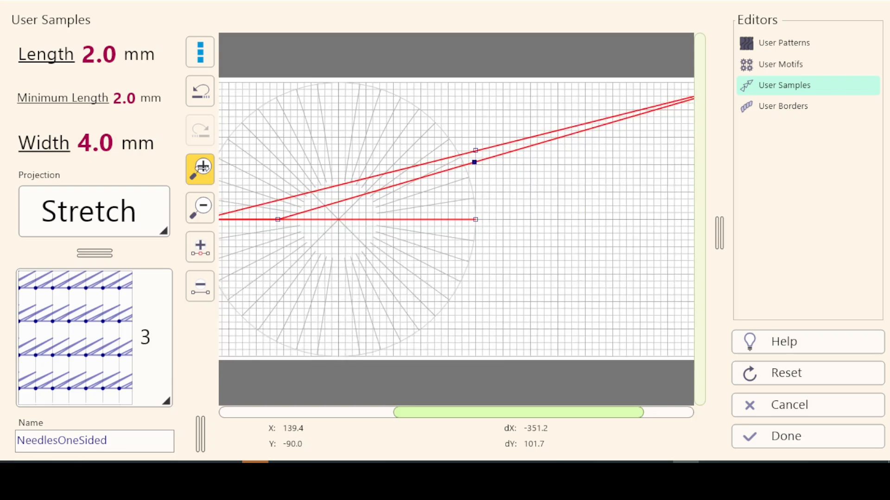
pyautogui.click(203, 168)
pyautogui.click(201, 169)
pyautogui.click(201, 169)
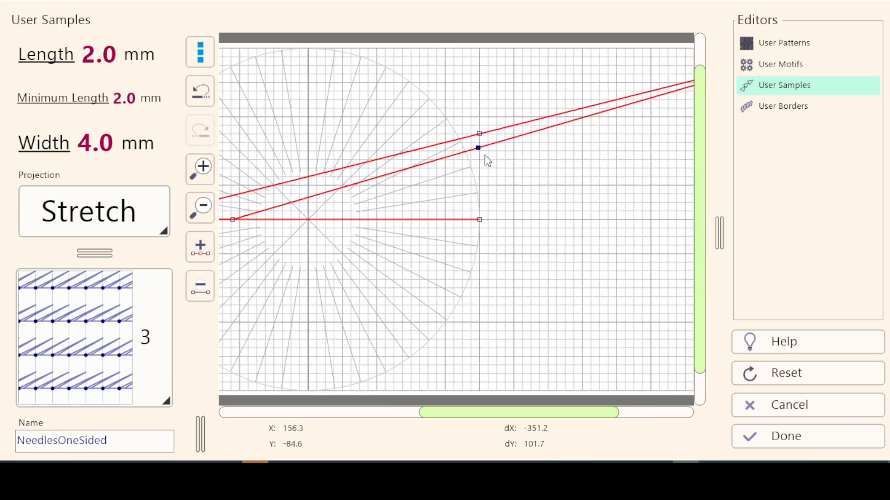
pyautogui.moveTo(479, 148); pyautogui.dragTo(480, 152)
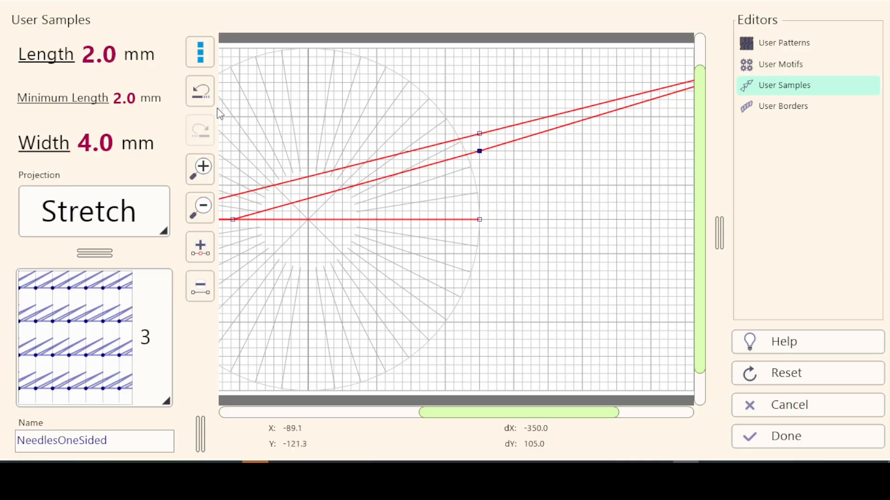
pyautogui.click(207, 60)
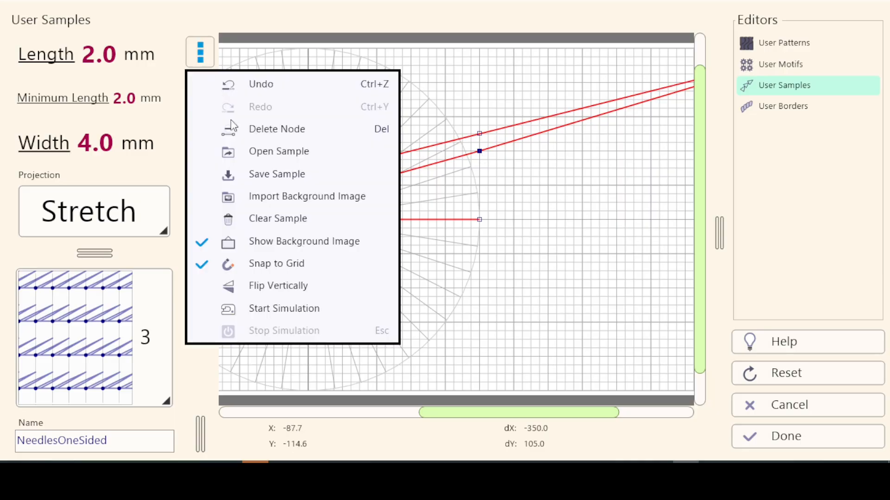
pyautogui.click(269, 268)
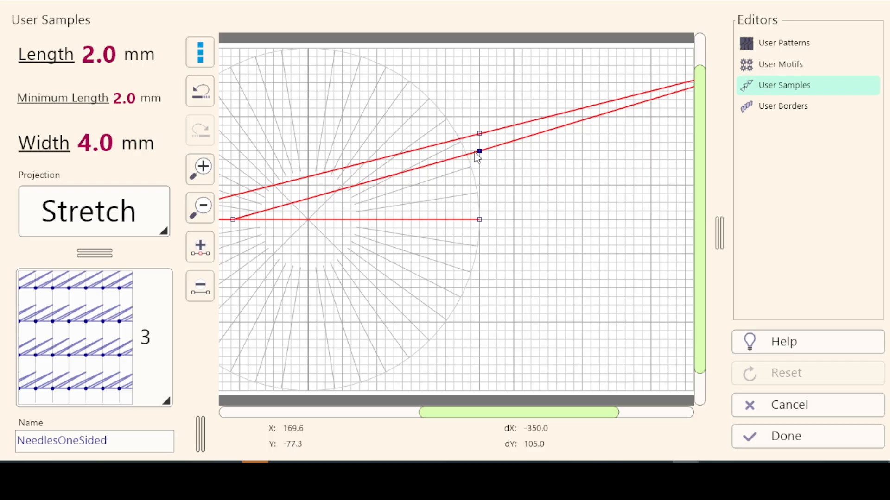
pyautogui.moveTo(480, 152); pyautogui.dragTo(482, 155)
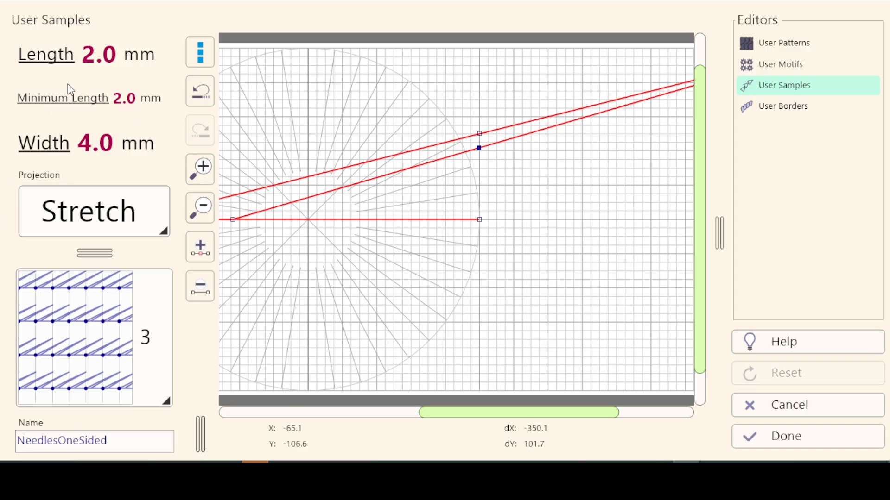
# Step: Set the sample's width to 8 mm and rename the sample NeedlesOneSided8W
pyautogui.click(52, 152)
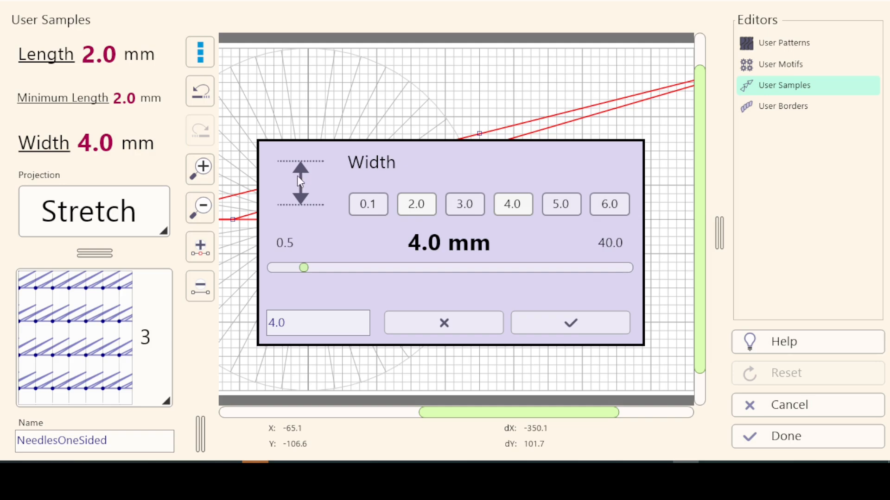
pyautogui.click(273, 322)
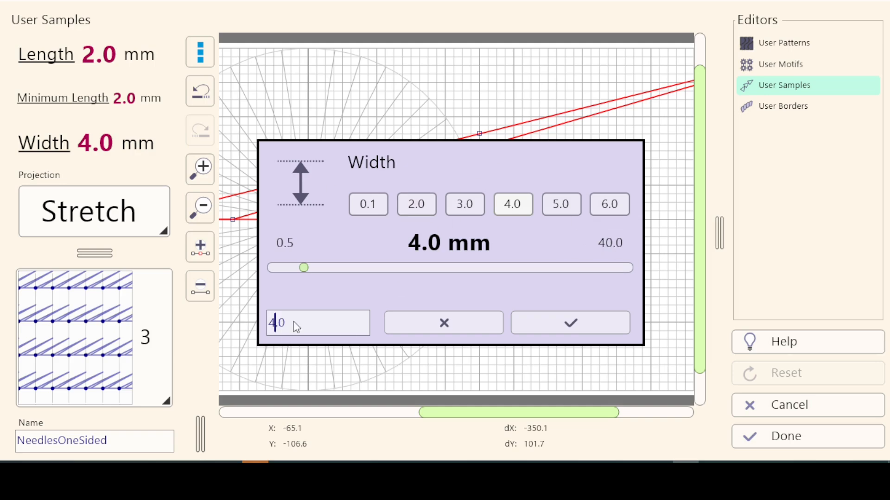
pyautogui.press('BackSpace')
pyautogui.write('8')
pyautogui.click(570, 324)
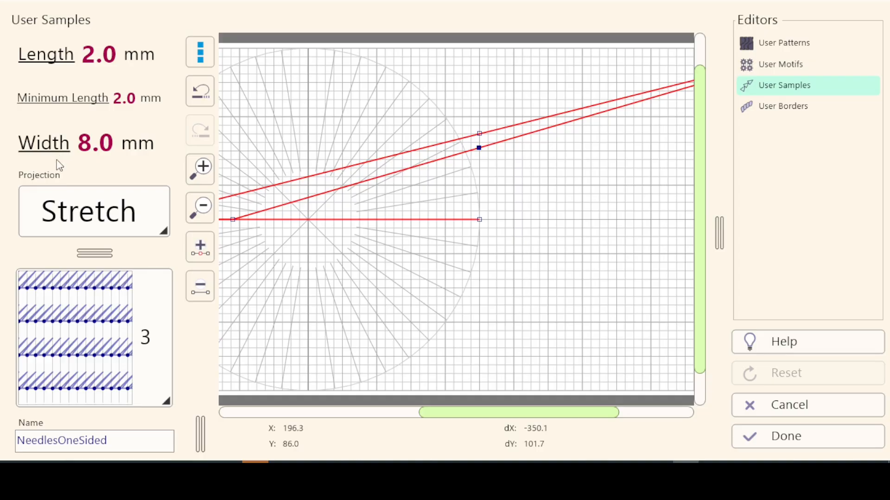
pyautogui.click(120, 440)
pyautogui.write('8W')
# Step: Save the sample as Needles in the Esm Outline Bundle2023 folder
pyautogui.click(202, 57)
pyautogui.click(202, 56)
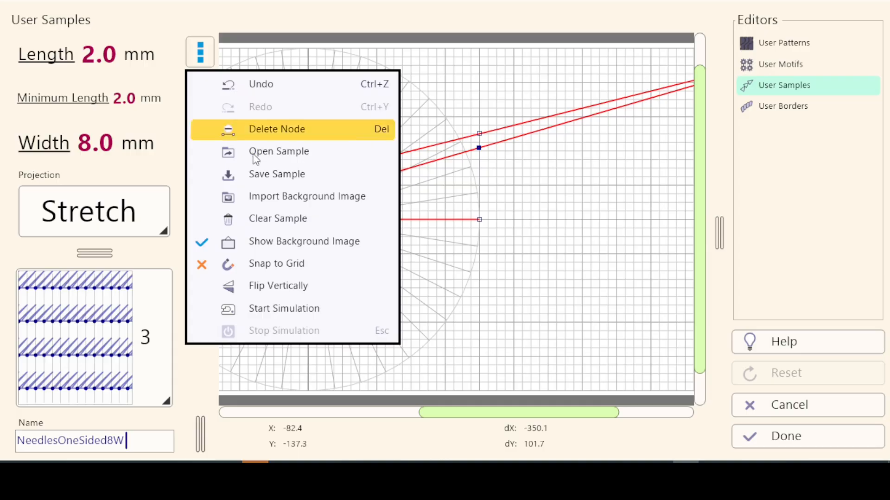
pyautogui.click(256, 181)
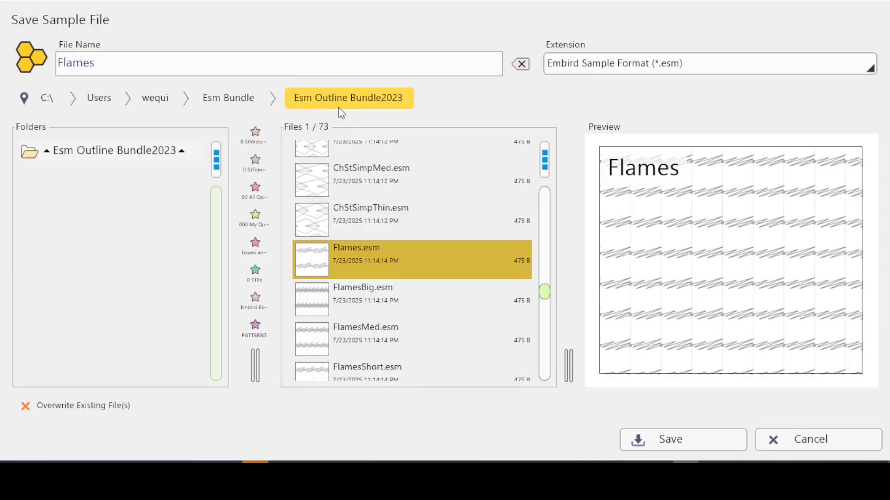
pyautogui.click(116, 62)
pyautogui.press('BackSpace')
pyautogui.press('BackSpace')
pyautogui.press('BackSpace')
pyautogui.press('BackSpace')
pyautogui.press('BackSpace')
pyautogui.press('BackSpace')
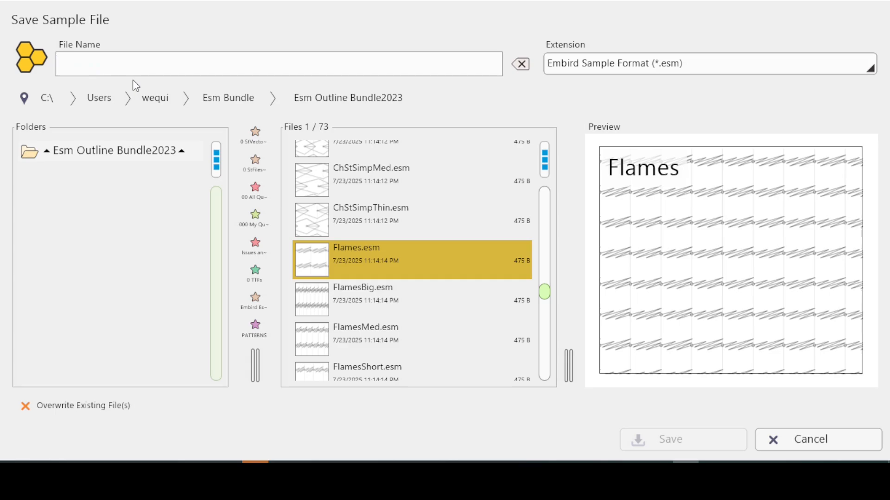
pyautogui.write('Nee')
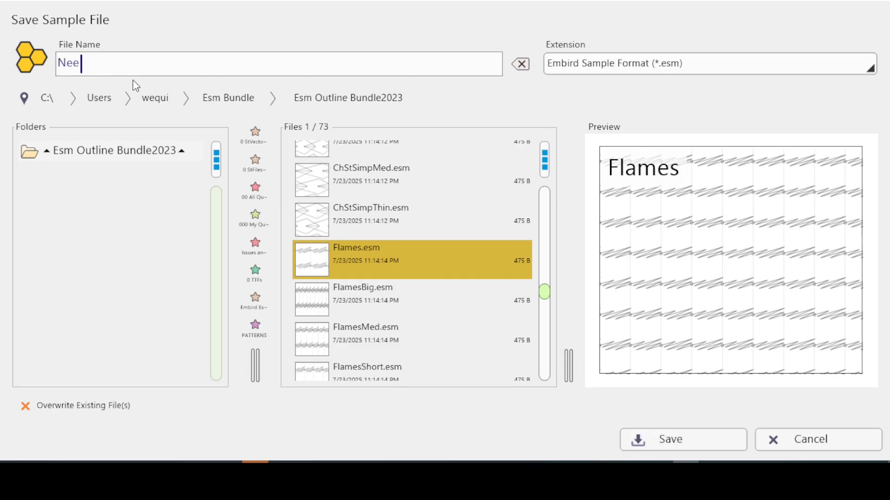
pyautogui.write('dles')
pyautogui.press('Return')
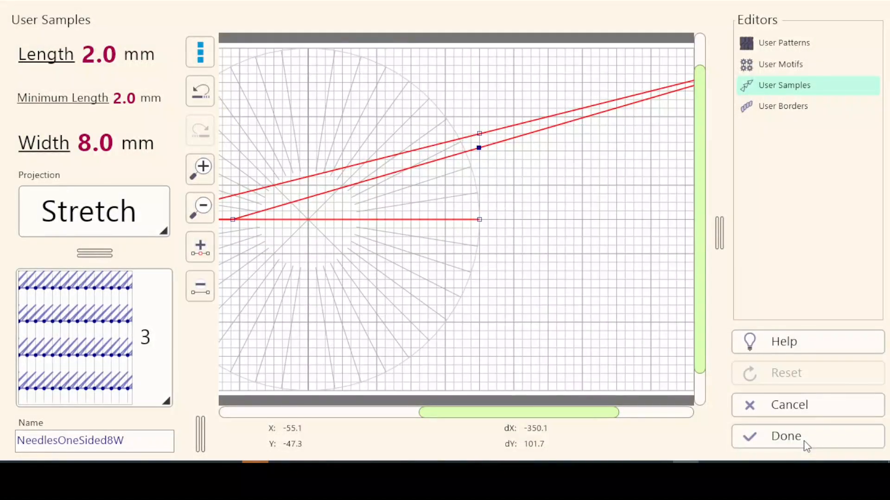
# Step: Copy the sample's name and save the sample again as NeedlesOneSided8W in the Esm Outline Bundle2023 folder
pyautogui.click(138, 441)
pyautogui.hotkey('ctrl', 'a')
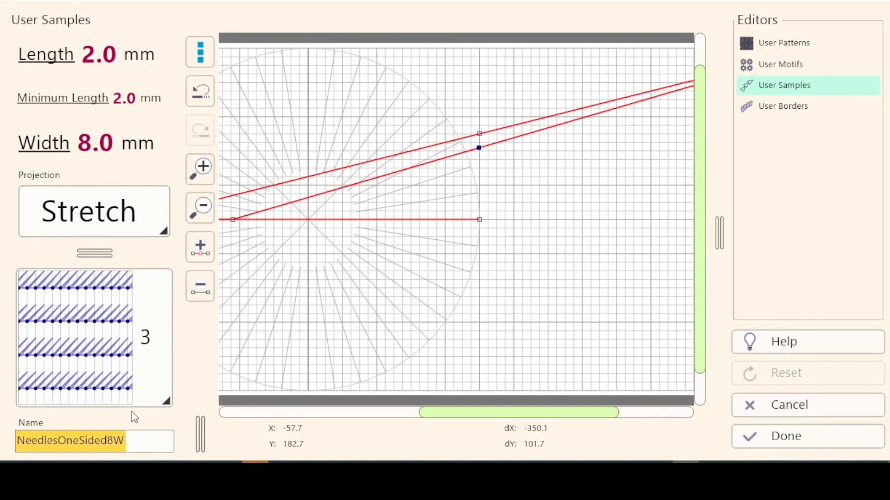
pyautogui.click(200, 47)
pyautogui.click(268, 173)
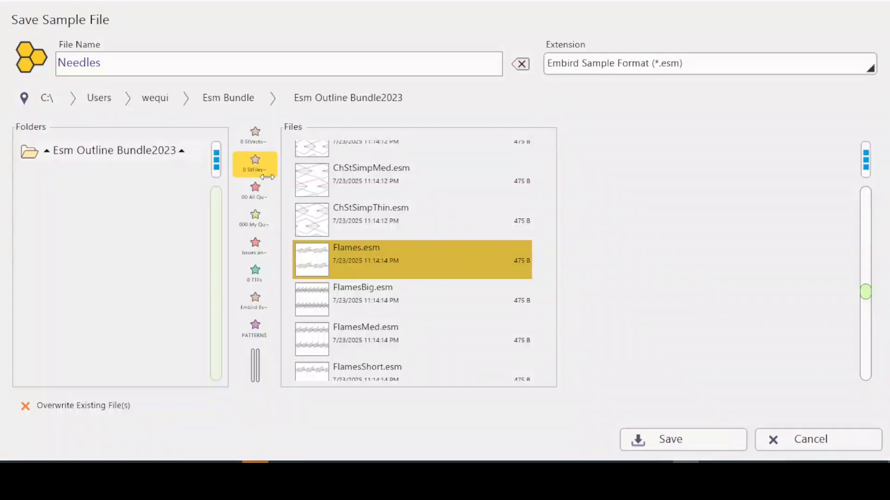
pyautogui.click(126, 62)
pyautogui.write('NeedlesOneSided8W')
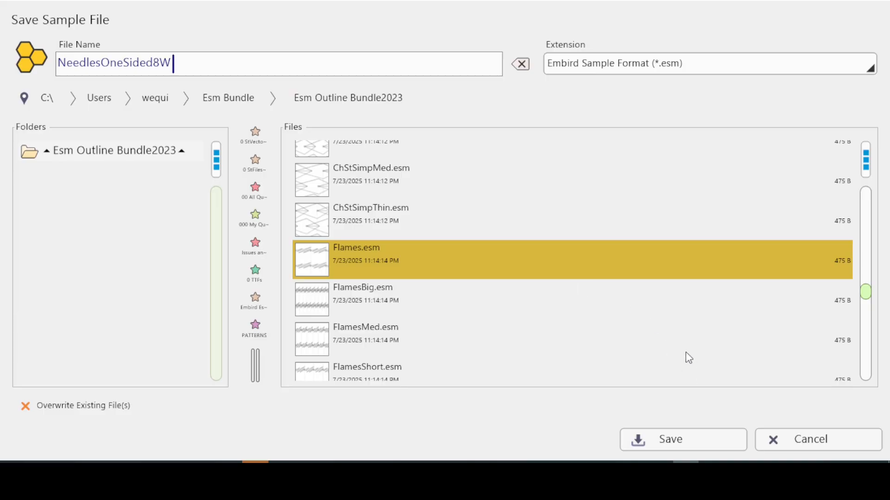
pyautogui.click(682, 439)
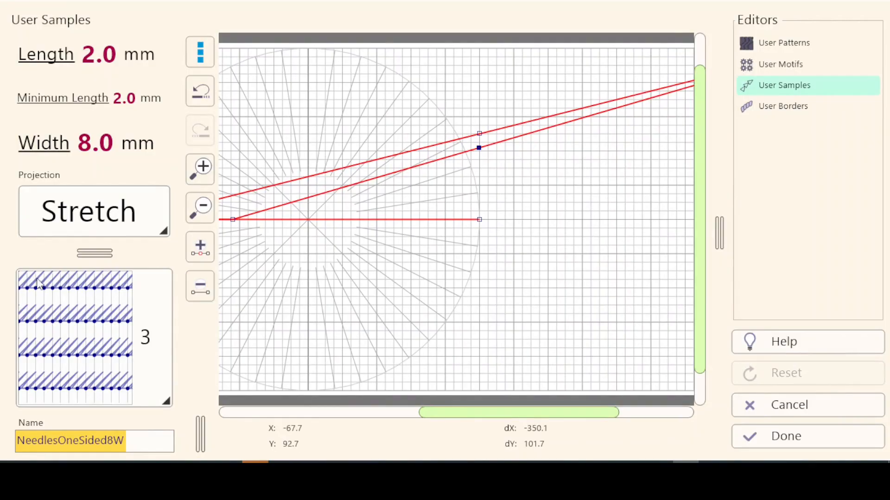
# Step: Accept the user sample changes and check the side width in the outline circle's parameters
pyautogui.click(166, 403)
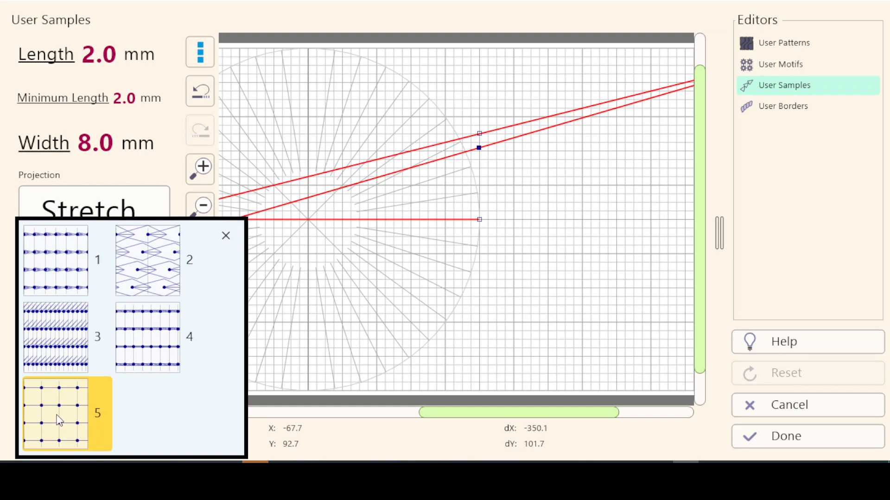
pyautogui.click(862, 173)
pyautogui.click(790, 435)
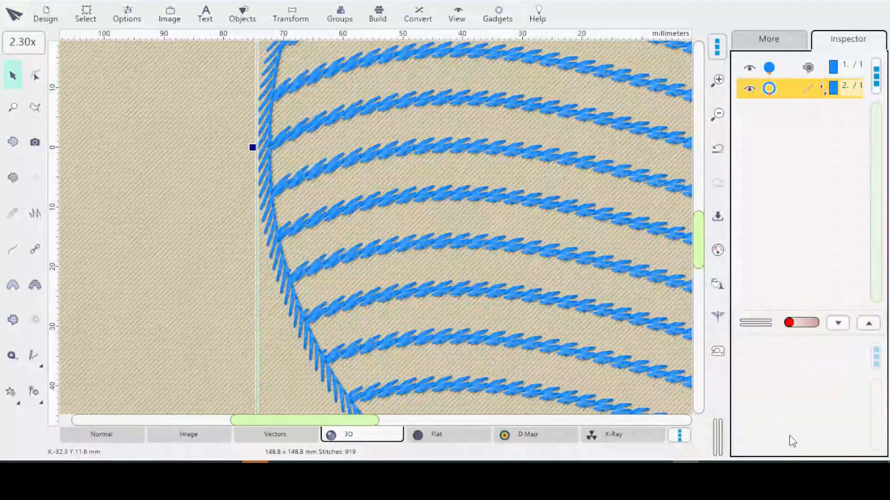
pyautogui.click(718, 250)
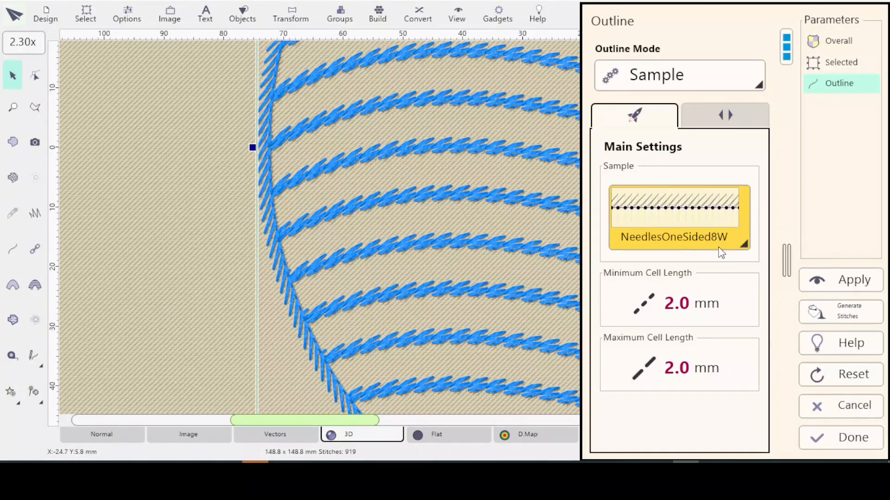
pyautogui.click(728, 121)
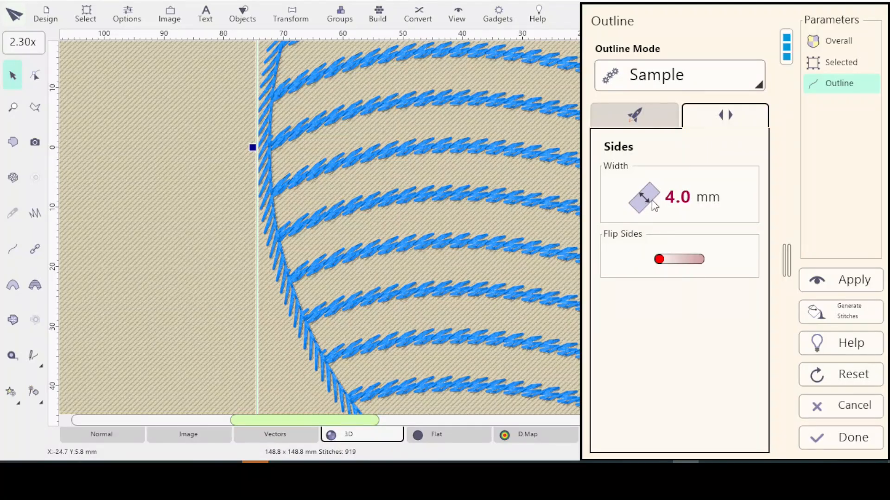
pyautogui.click(635, 116)
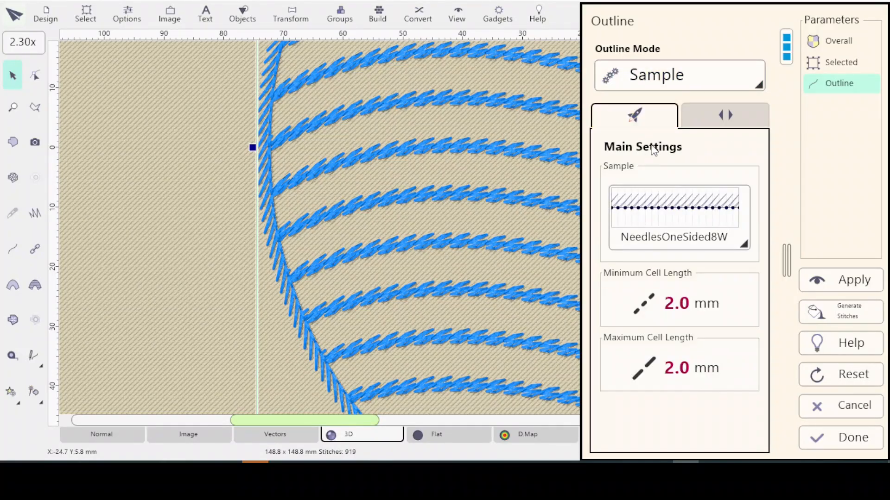
# Step: Switch the outline's sample to Redwork and back to NeedlesOneSided8W to reload its stored settings
pyautogui.click(744, 244)
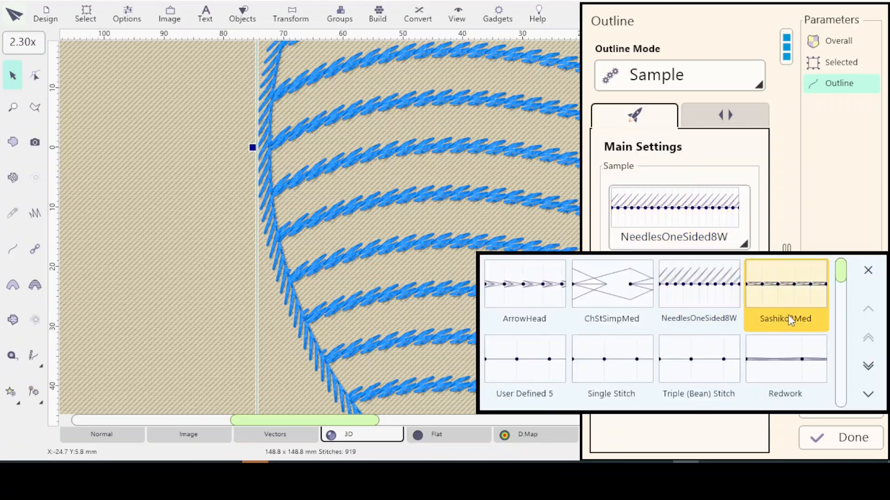
pyautogui.click(784, 367)
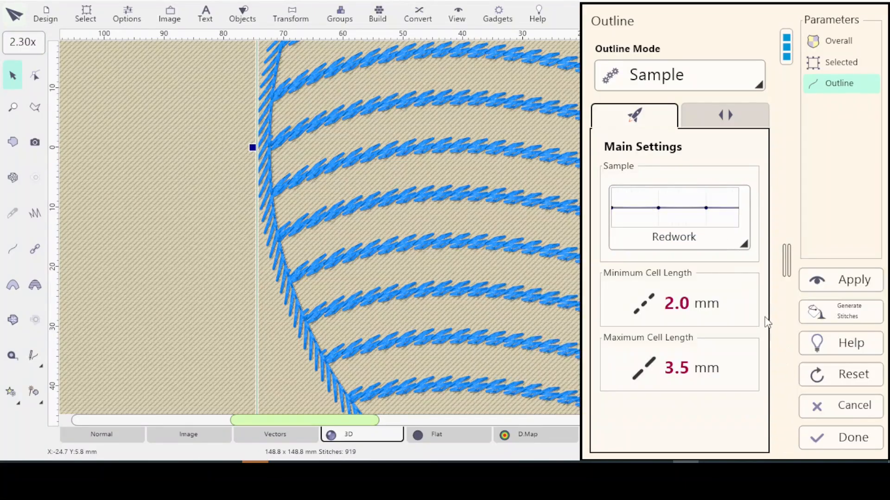
pyautogui.click(743, 246)
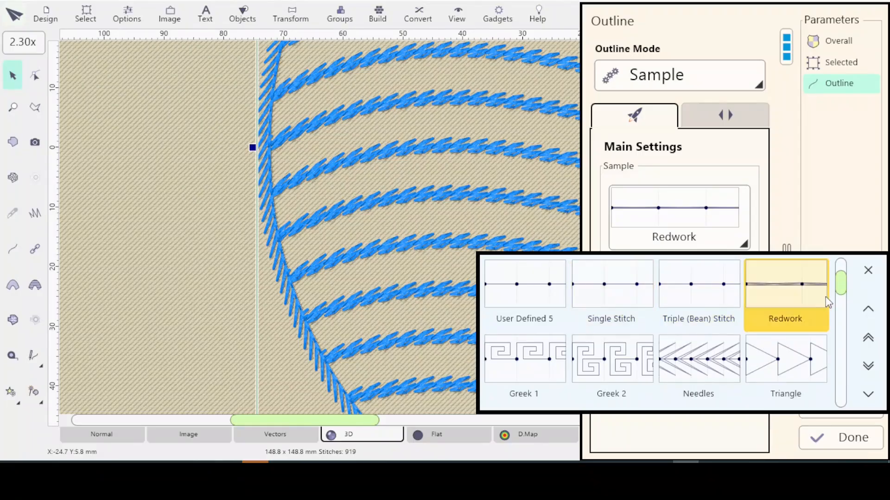
pyautogui.scroll(1, 840, 284)
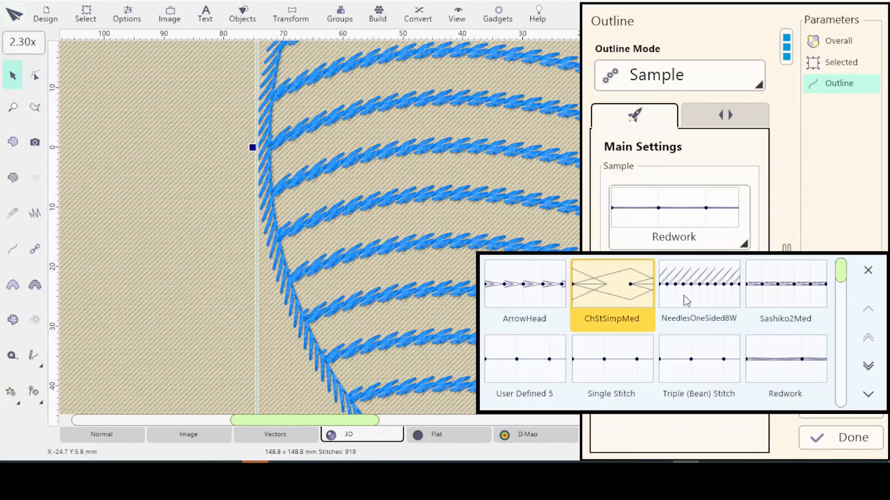
pyautogui.click(706, 298)
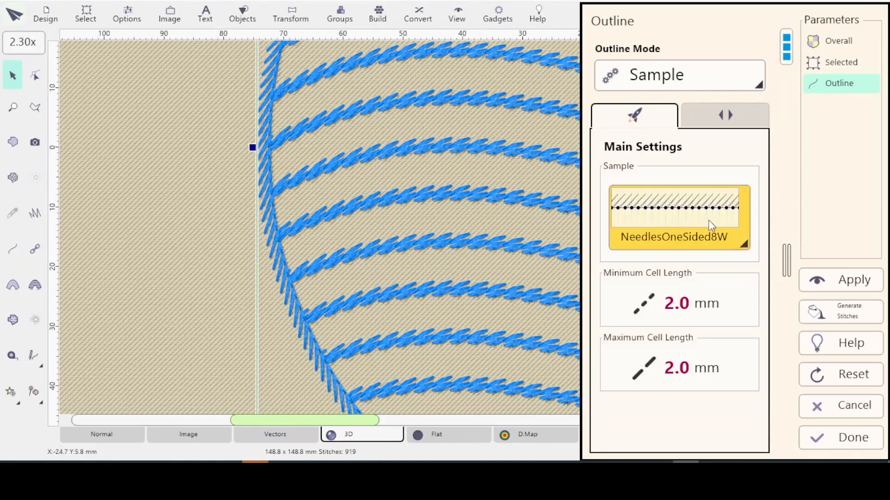
# Step: Check the outline's side width, apply the NeedlesOneSided8W sample to the circle and inspect the stitches up close
pyautogui.click(725, 114)
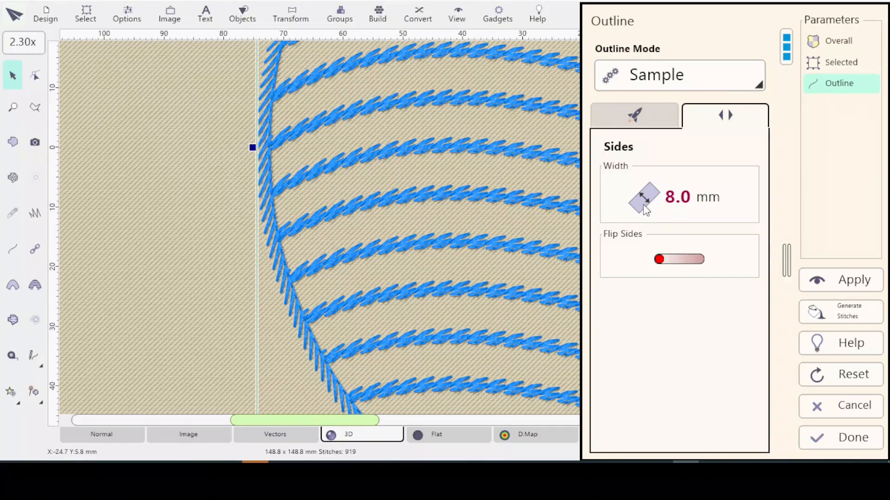
pyautogui.click(640, 115)
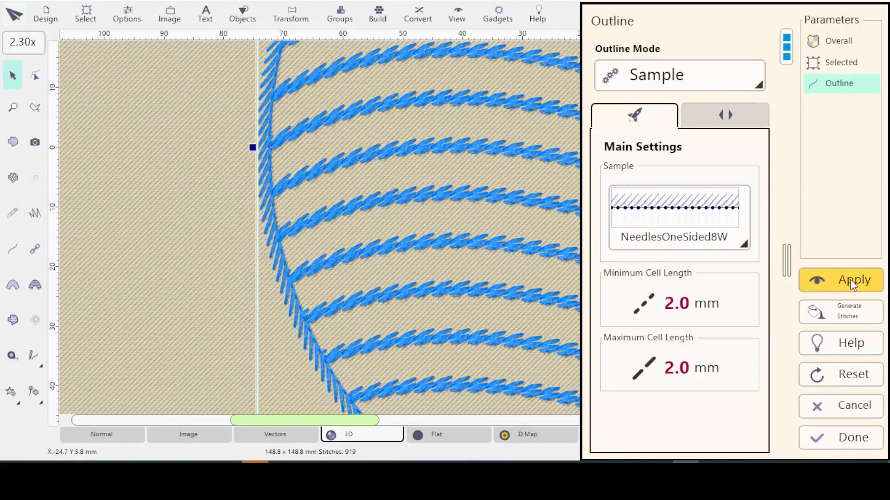
pyautogui.click(821, 284)
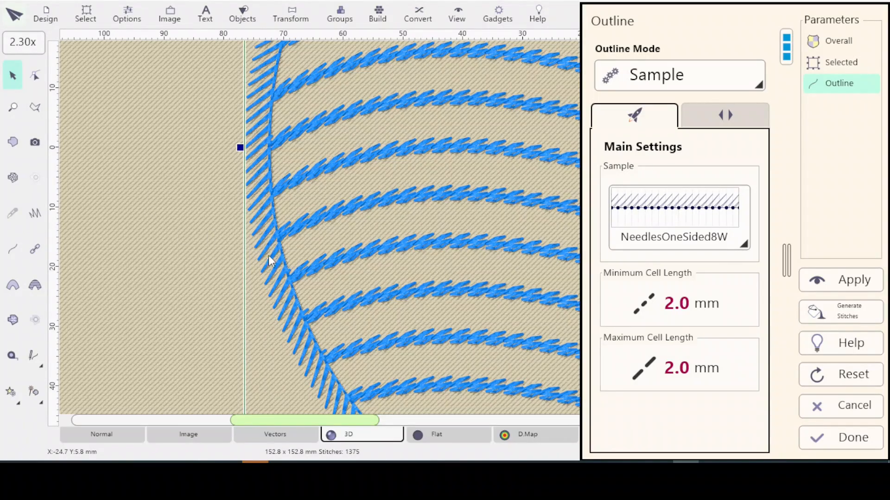
pyautogui.scroll(5, 265, 252)
pyautogui.scroll(10, 212, 275)
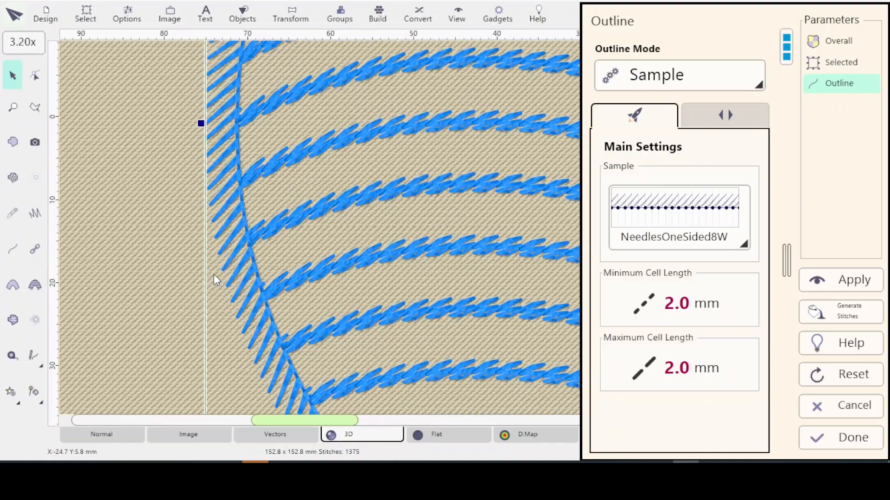
# Step: Inspect the needle stitches along the circle's edge up close, view the whole design again and accept the outline parameters
pyautogui.scroll(1, 86, 281)
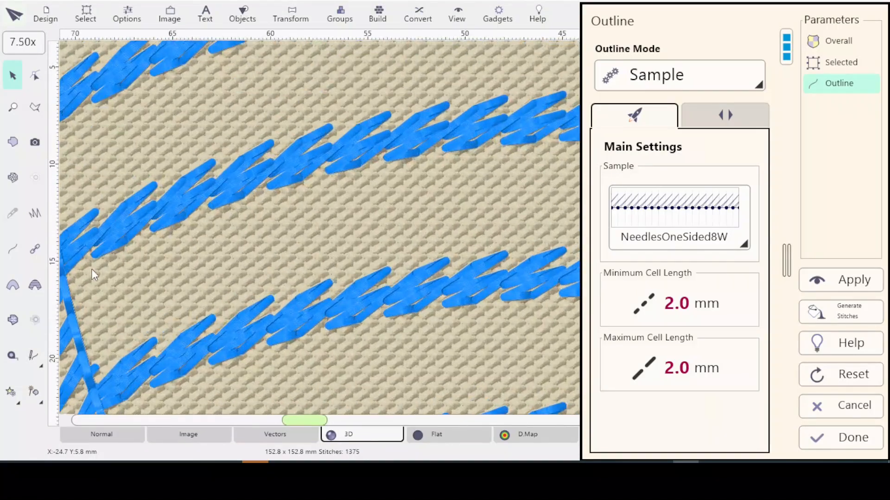
pyautogui.moveTo(90, 271); pyautogui.dragTo(435, 232)
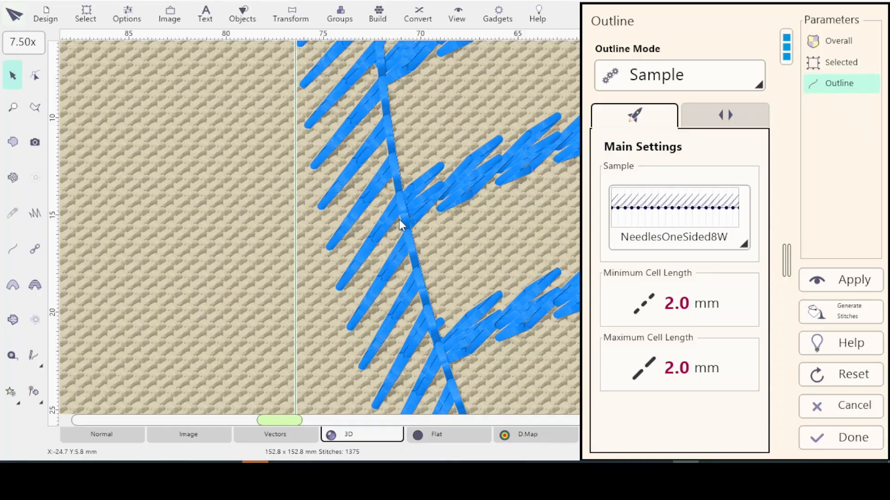
pyautogui.press('0')
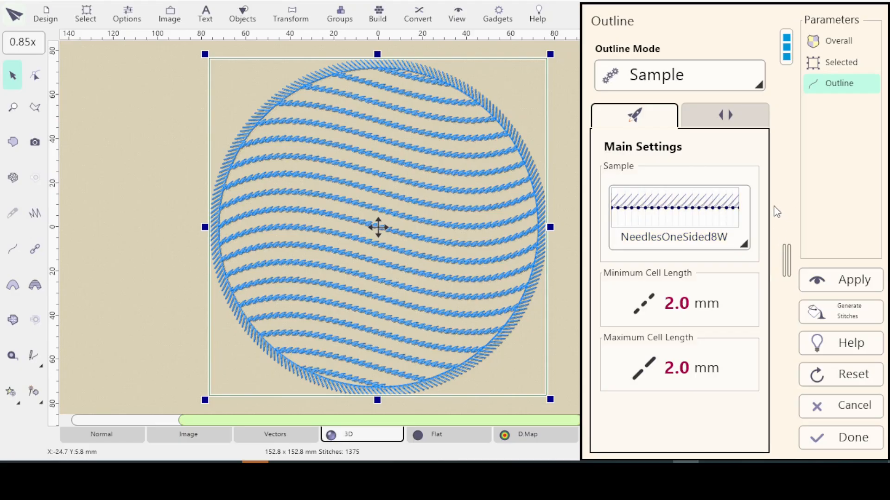
pyautogui.click(843, 435)
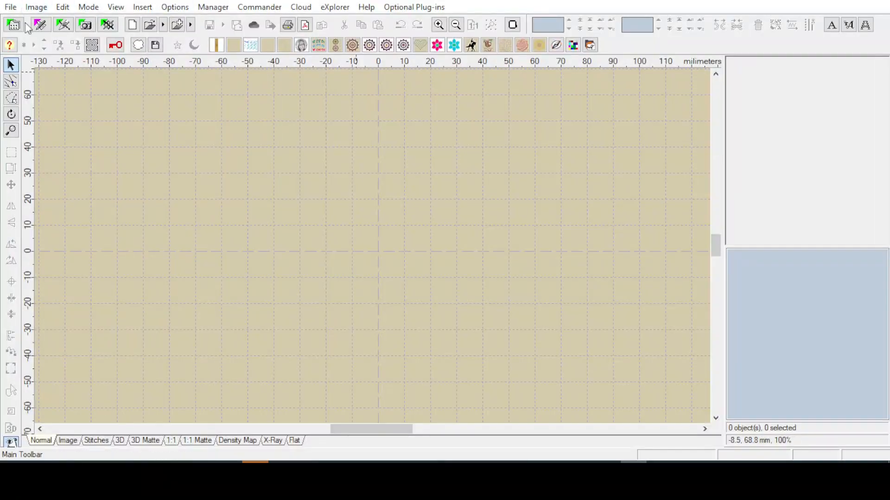
# Step: Switch to the classic Embird Studio and draw a sagging open outline curve about 68 mm wide and 24 mm high
pyautogui.click(65, 30)
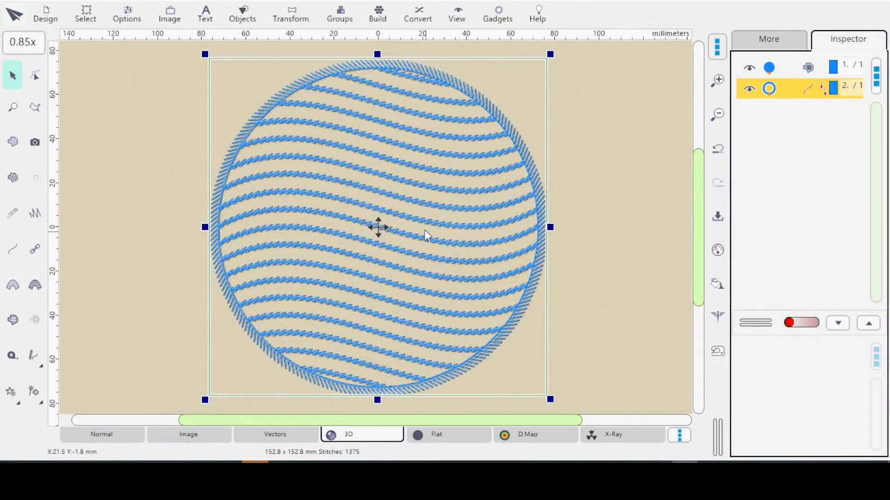
pyautogui.doubleClick(434, 208)
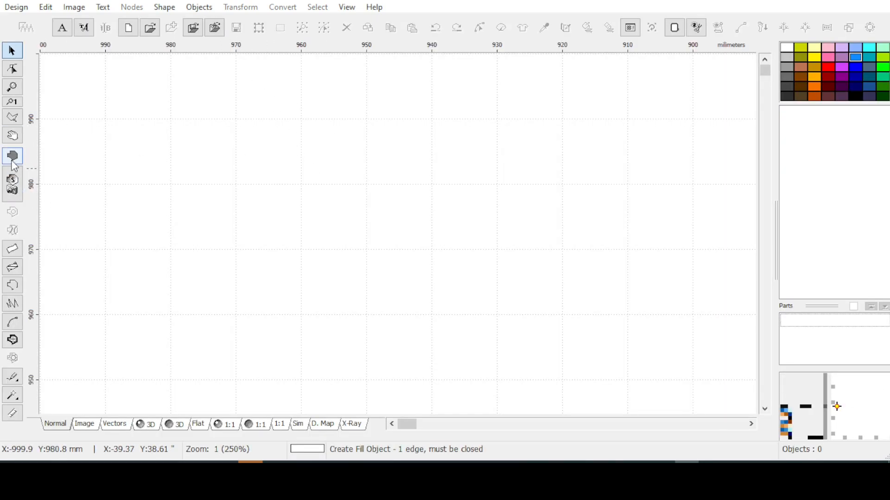
pyautogui.click(12, 285)
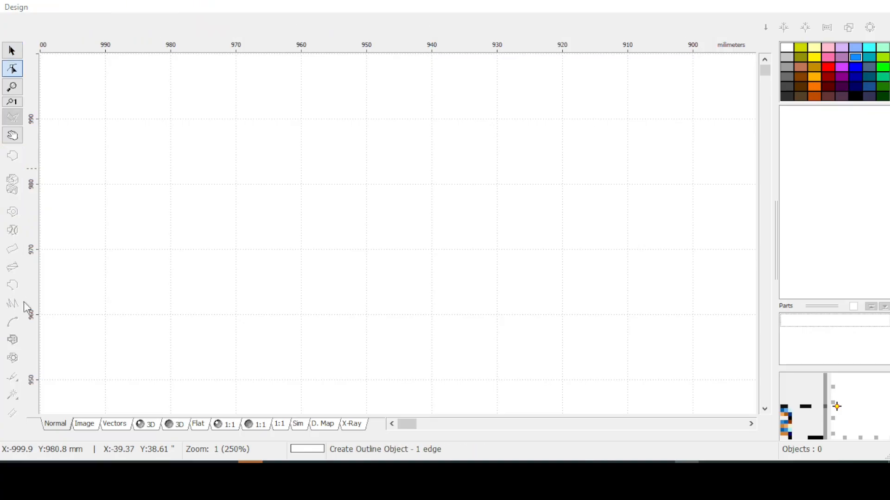
pyautogui.click(194, 250)
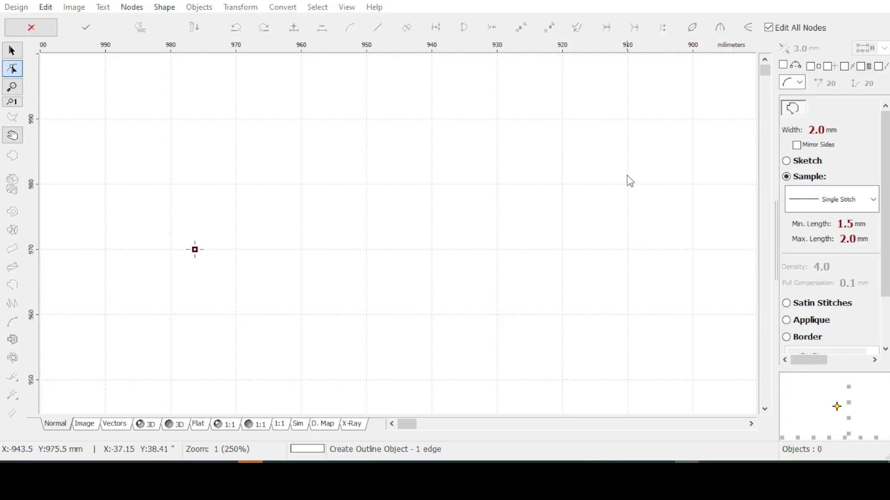
pyautogui.click(640, 165)
pyautogui.moveTo(416, 208); pyautogui.dragTo(444, 316)
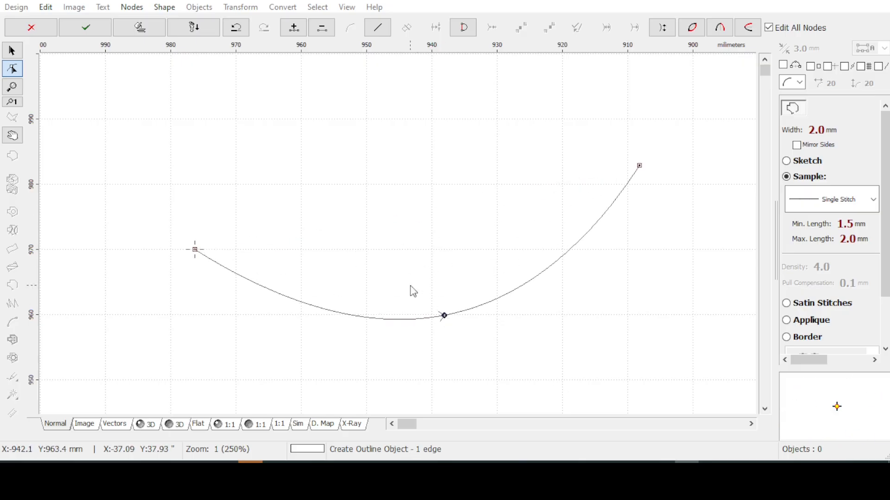
pyautogui.press('Return')
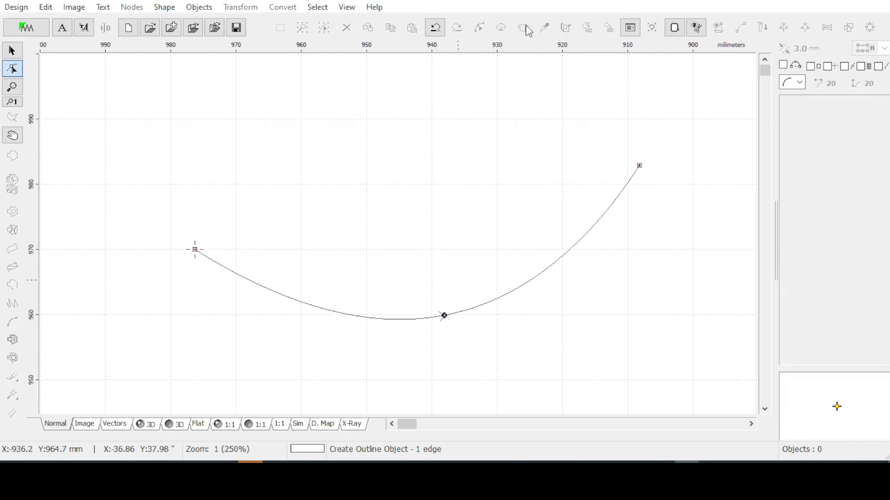
# Step: Open the curve's parameters and bring up the user editor for outline samples
pyautogui.click(502, 28)
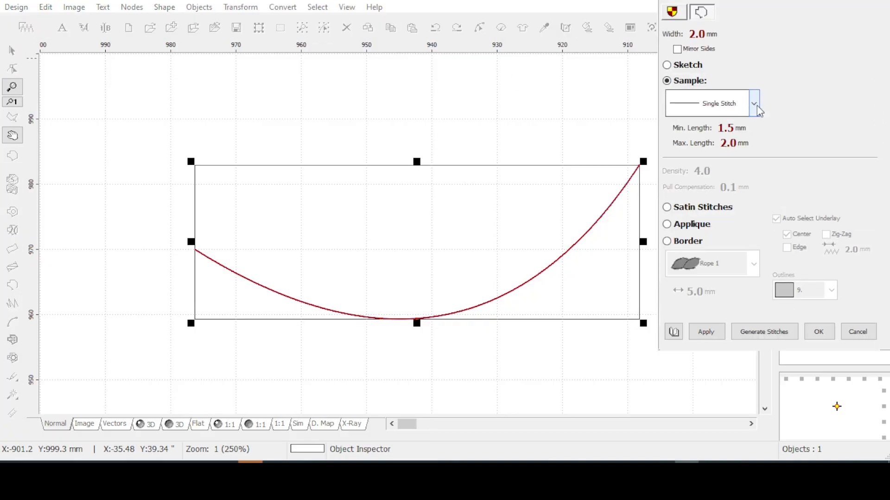
pyautogui.click(756, 108)
pyautogui.click(795, 76)
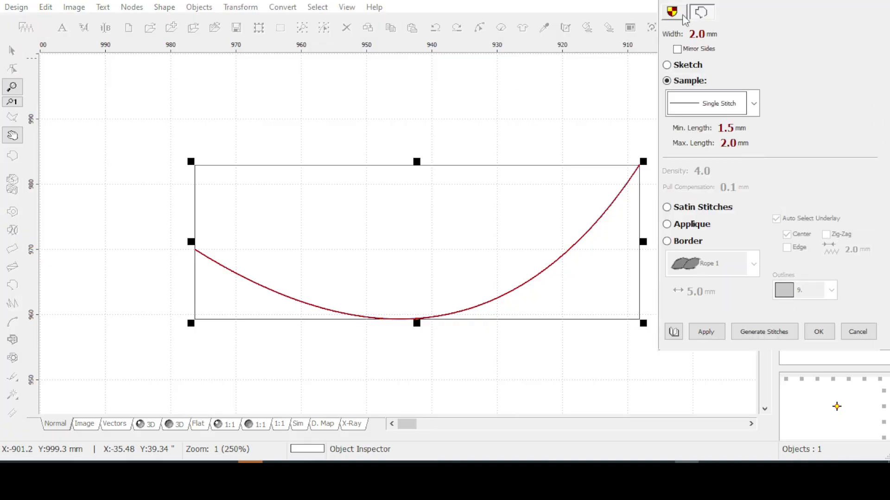
pyautogui.click(712, 2)
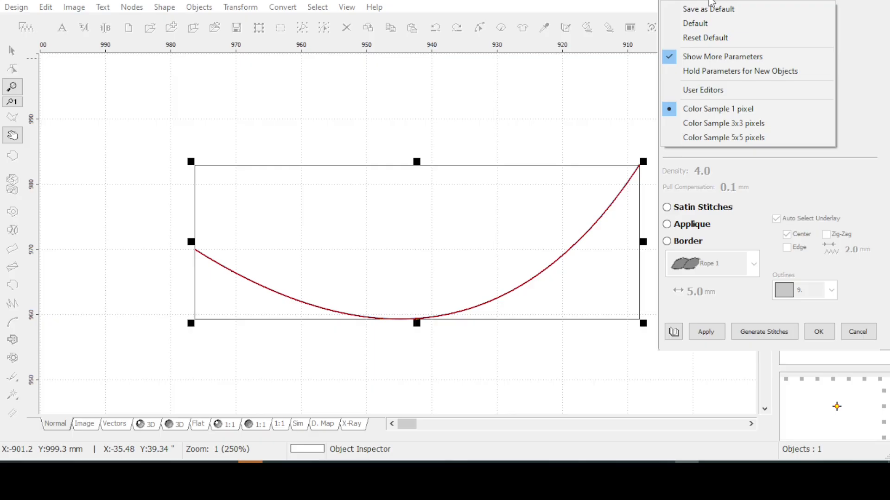
pyautogui.click(707, 91)
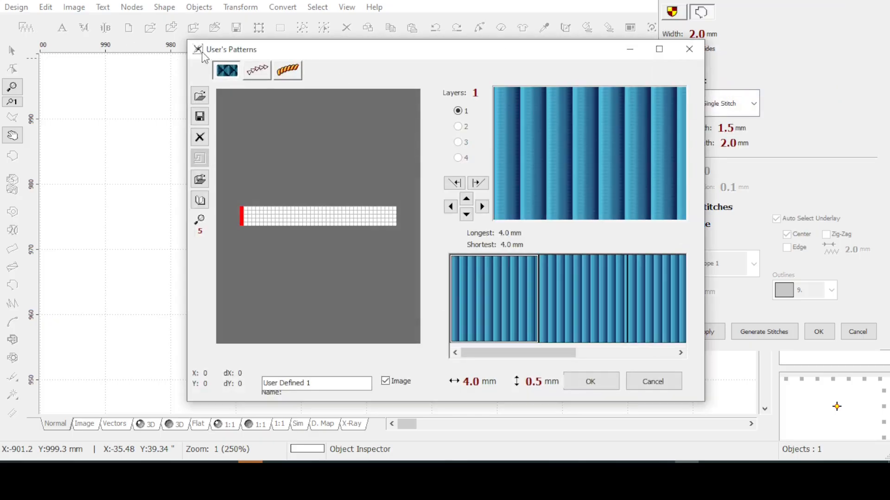
pyautogui.click(258, 71)
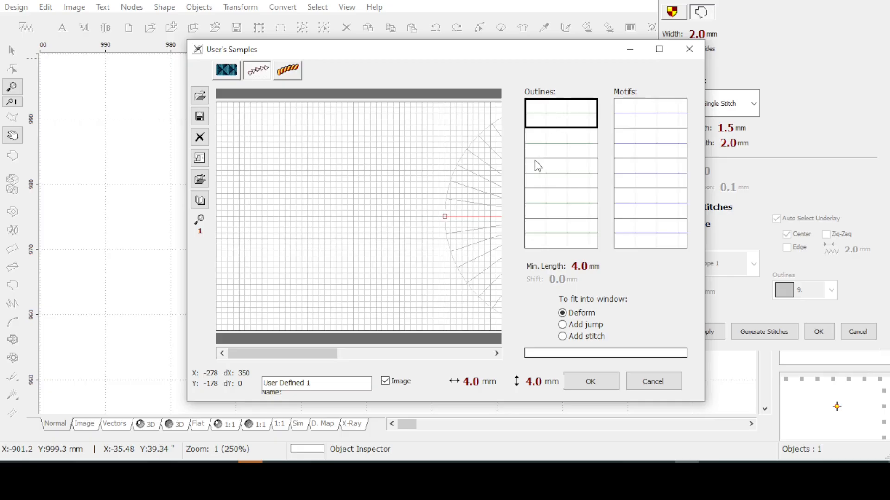
# Step: Start loading a sample file and browse to the Esm Outline Bundle2023 folder inside Esm Bundle in the user's folder
pyautogui.click(200, 95)
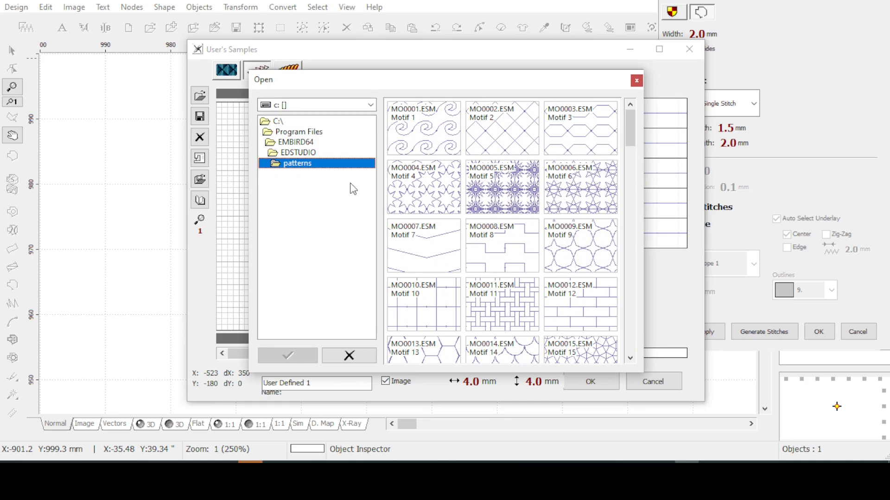
pyautogui.click(278, 122)
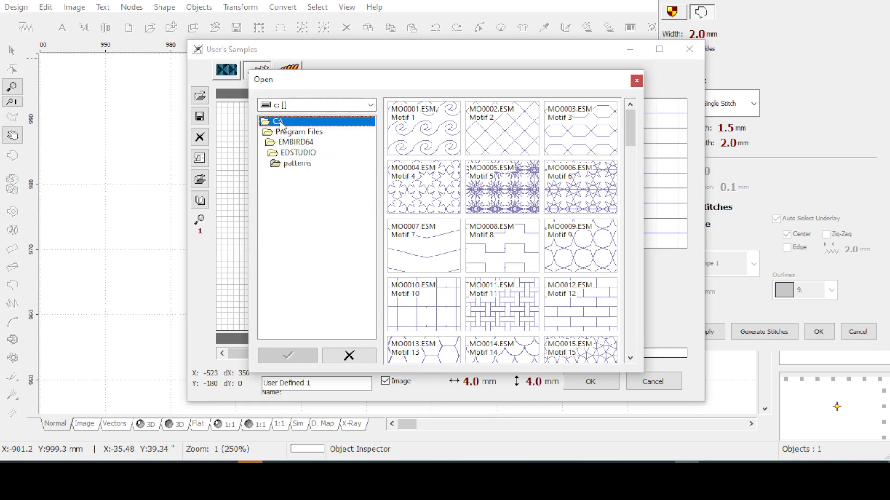
pyautogui.doubleClick(279, 123)
pyautogui.doubleClick(280, 320)
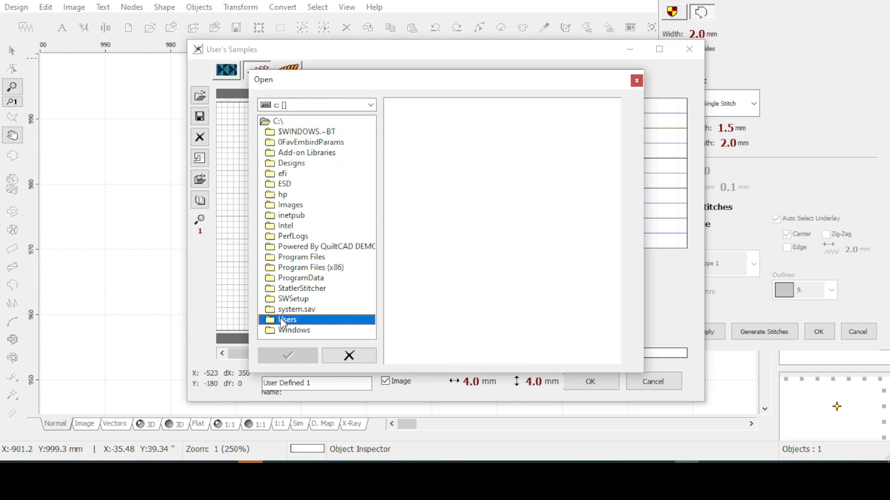
pyautogui.doubleClick(297, 156)
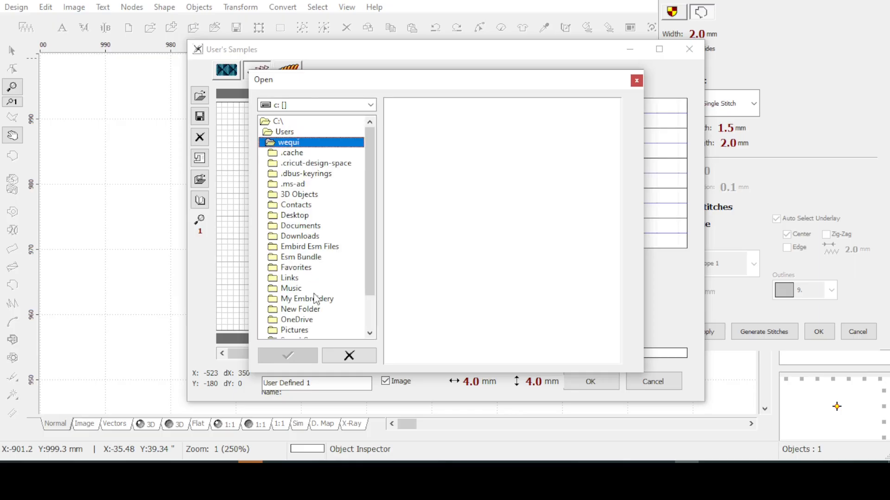
pyautogui.moveTo(374, 248); pyautogui.dragTo(375, 204)
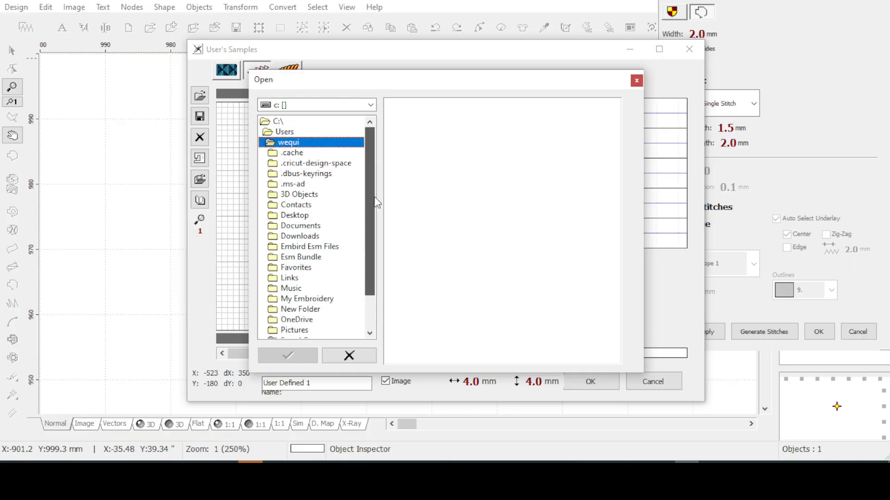
pyautogui.doubleClick(306, 258)
pyautogui.click(335, 165)
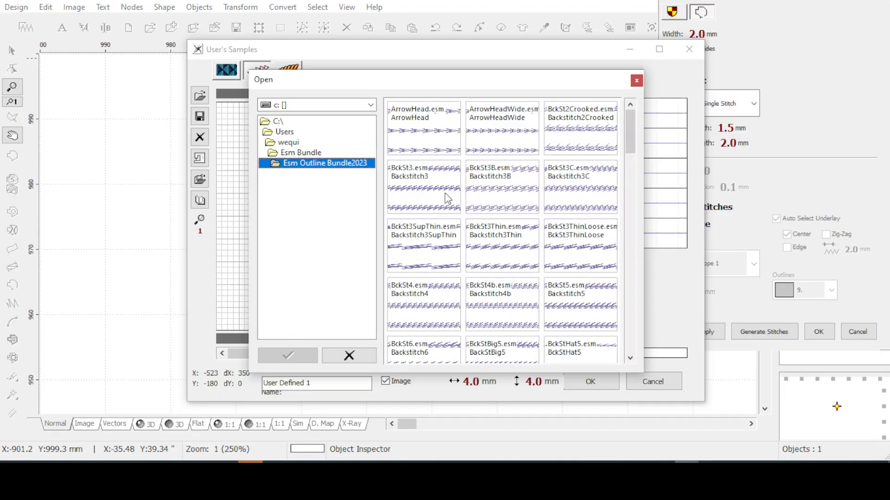
# Step: Load ChStSimpThin.esm into the first user outline slot and accept the user samples
pyautogui.moveTo(628, 129); pyautogui.dragTo(630, 262)
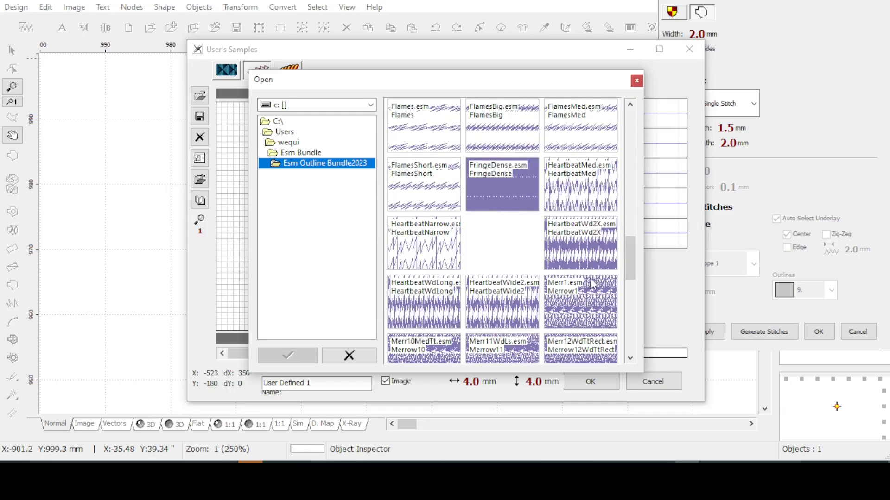
pyautogui.moveTo(633, 260); pyautogui.dragTo(624, 285)
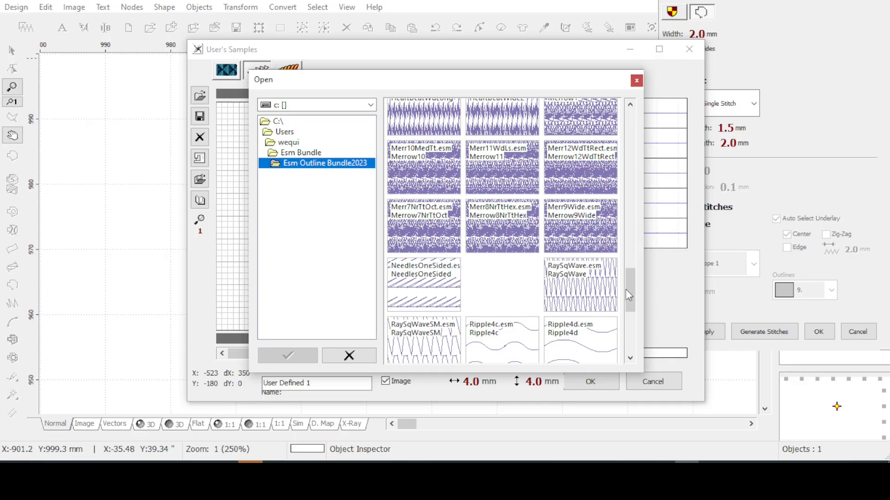
pyautogui.moveTo(624, 305); pyautogui.dragTo(638, 257)
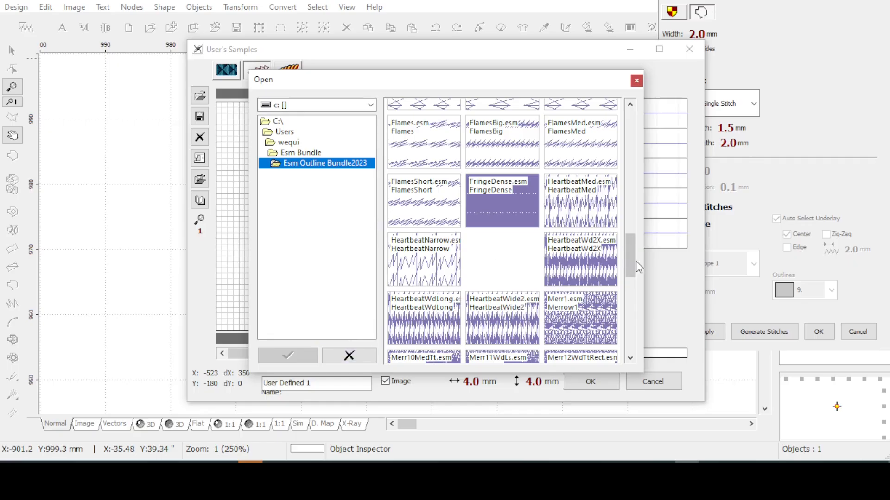
pyautogui.scroll(2, 634, 254)
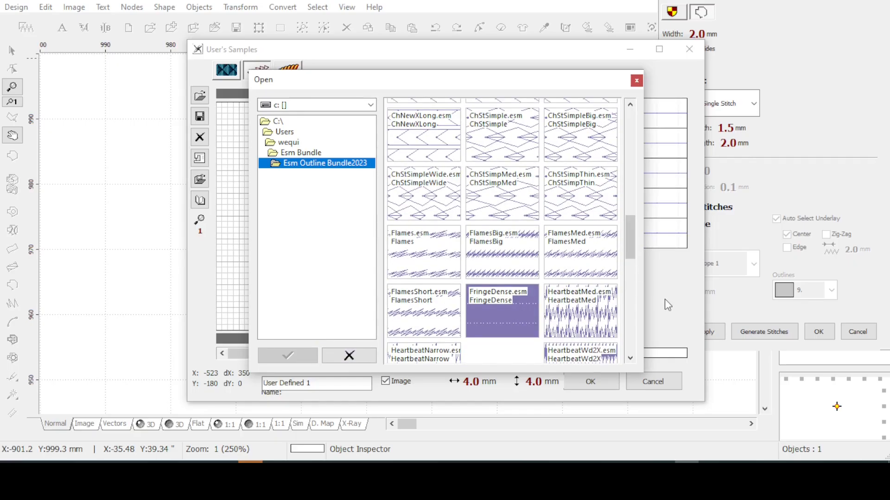
pyautogui.click(587, 195)
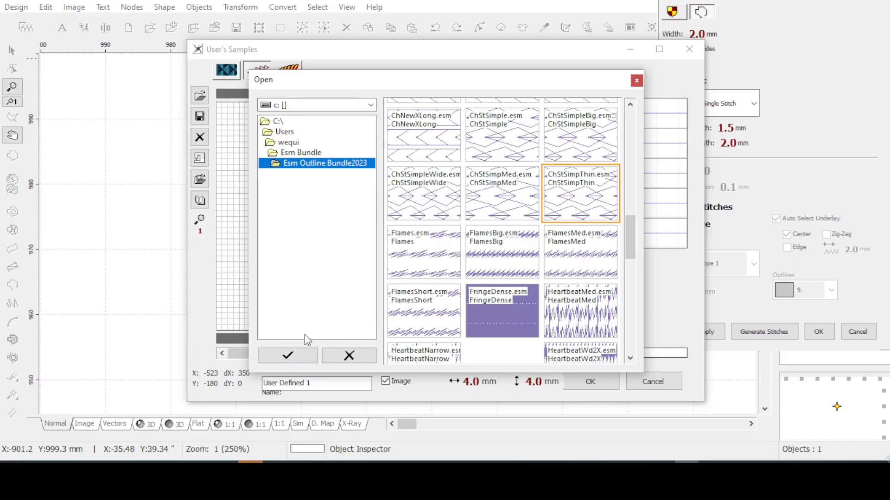
pyautogui.click(287, 355)
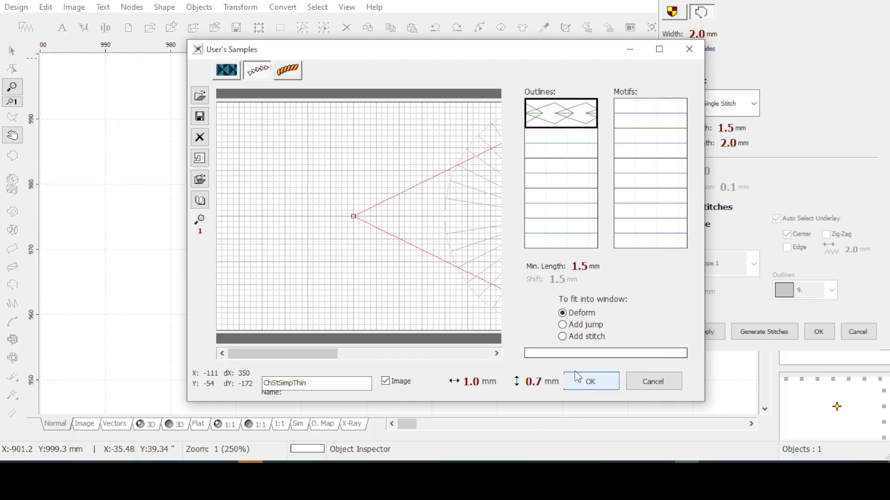
pyautogui.click(593, 388)
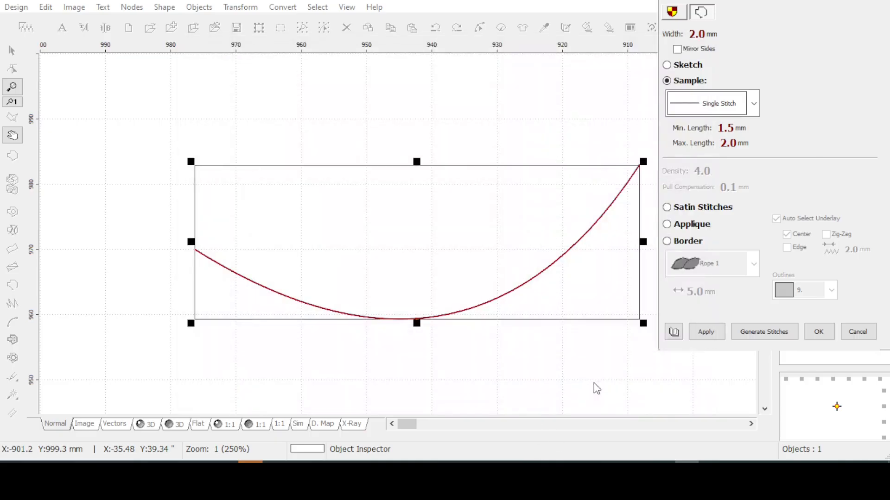
# Step: Apply the ChStSimpThin sample to the outline curve and accept its parameters
pyautogui.click(756, 106)
pyautogui.scroll(2, 755, 120)
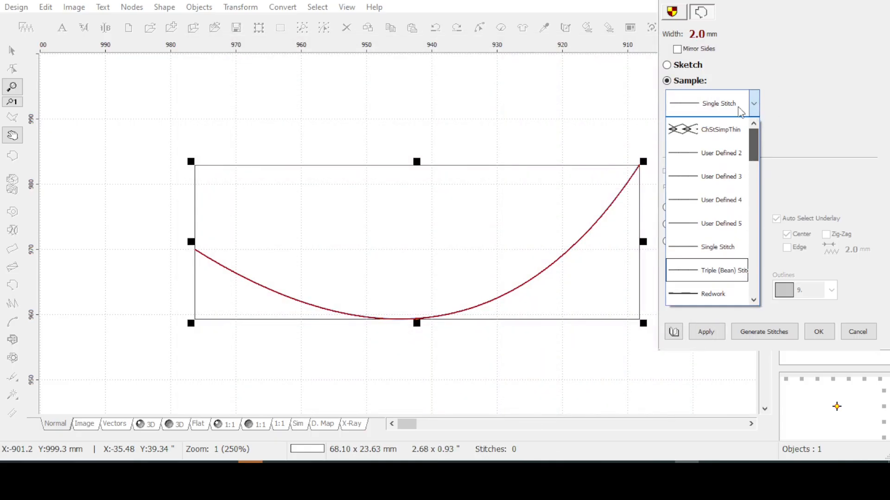
pyautogui.click(715, 131)
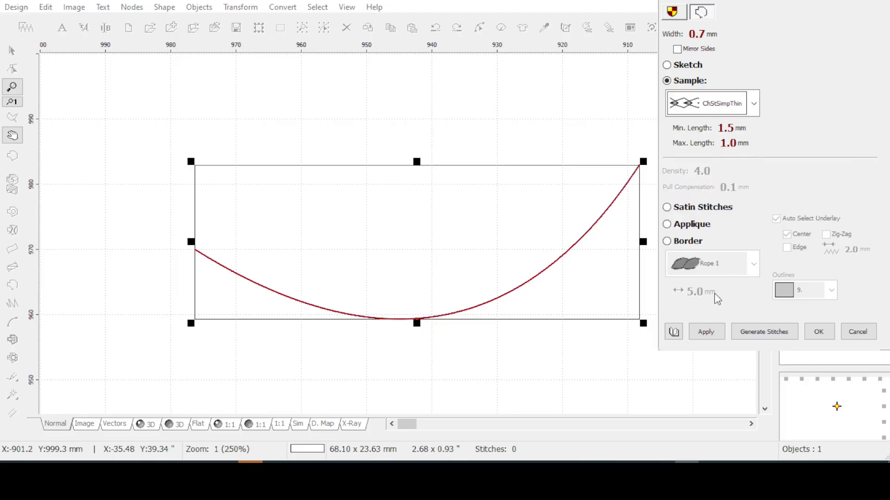
pyautogui.click(699, 331)
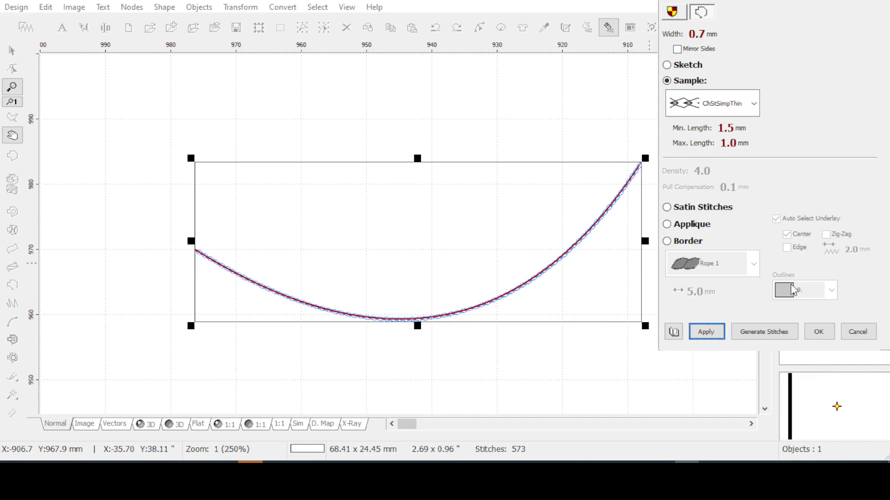
pyautogui.click(818, 332)
# Step: Examine the curve's chain stitches in the 3D view at several magnifications
pyautogui.click(145, 425)
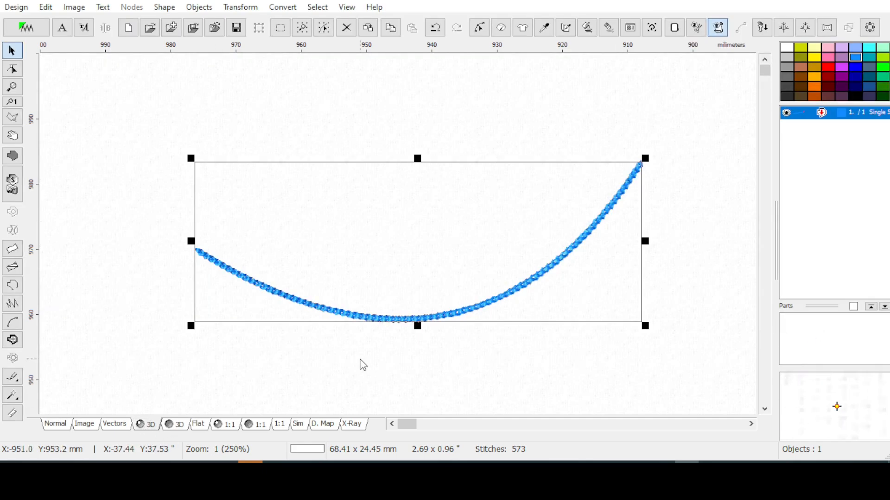
pyautogui.scroll(4, 498, 378)
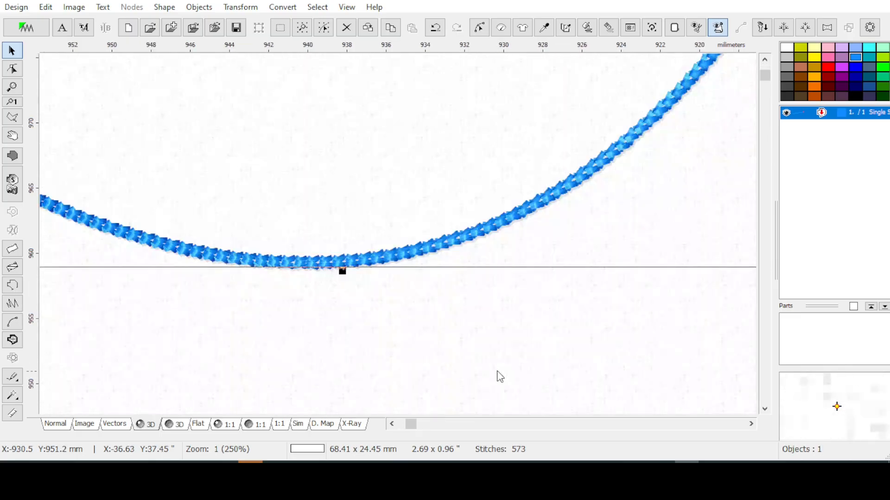
pyautogui.scroll(5, 495, 372)
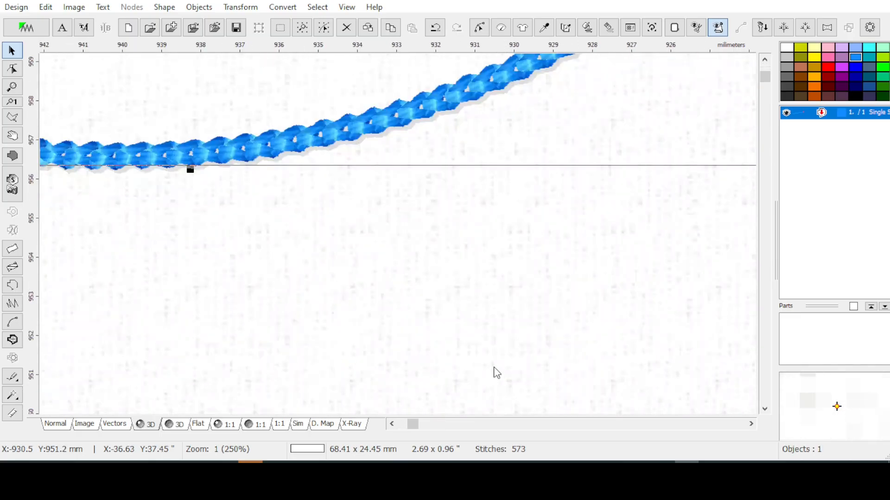
pyautogui.moveTo(766, 76); pyautogui.dragTo(767, 70)
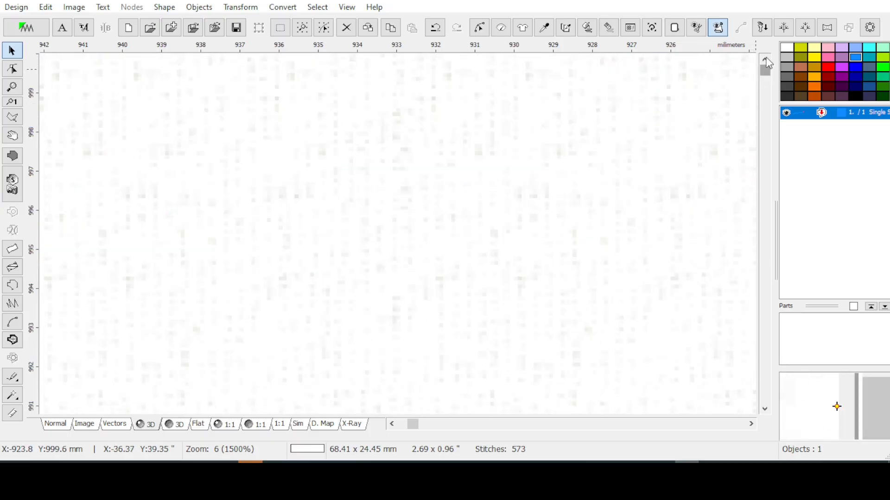
pyautogui.scroll(-4, 489, 42)
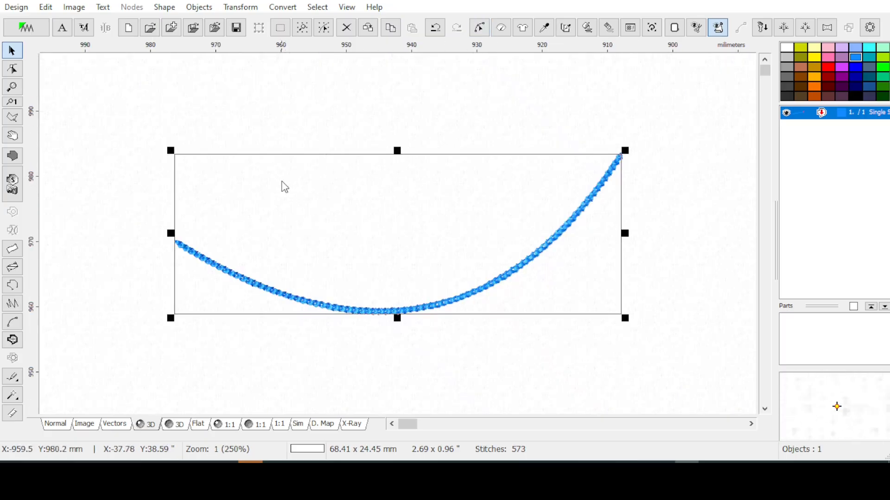
pyautogui.scroll(1, 286, 182)
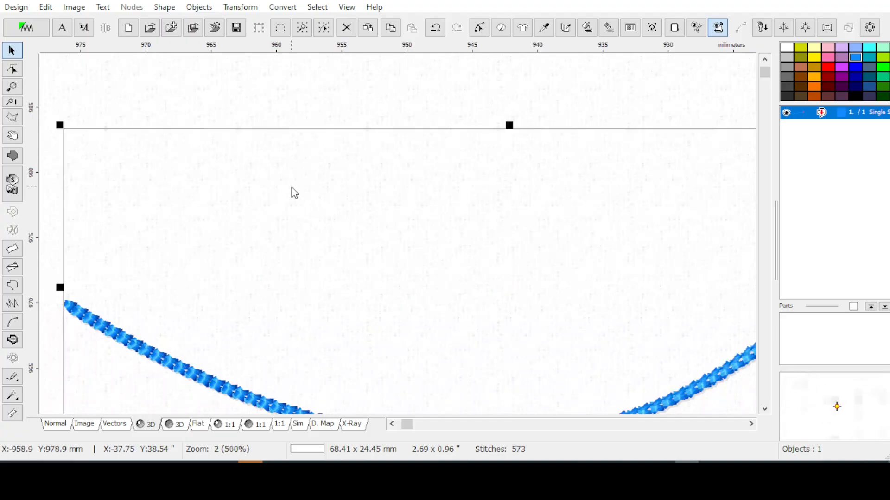
pyautogui.click(764, 409)
pyautogui.moveTo(767, 410); pyautogui.dragTo(767, 411)
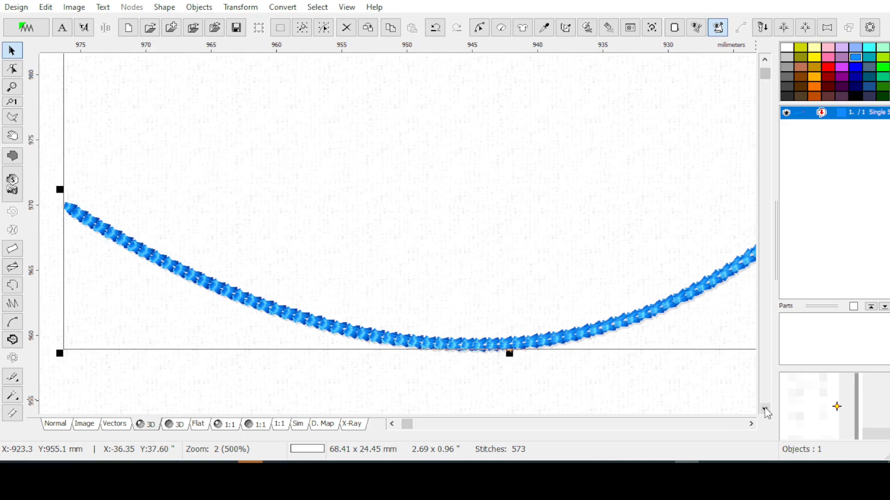
pyautogui.click(766, 410)
pyautogui.click(765, 411)
pyautogui.click(765, 410)
pyautogui.click(766, 410)
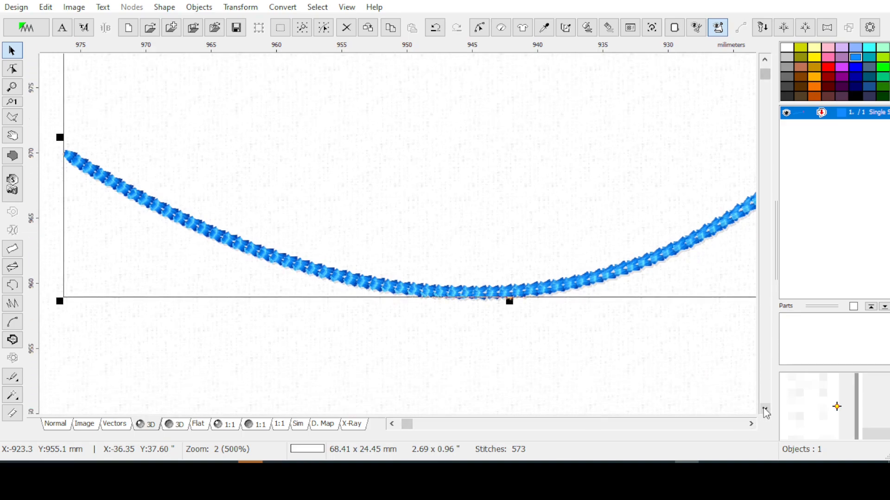